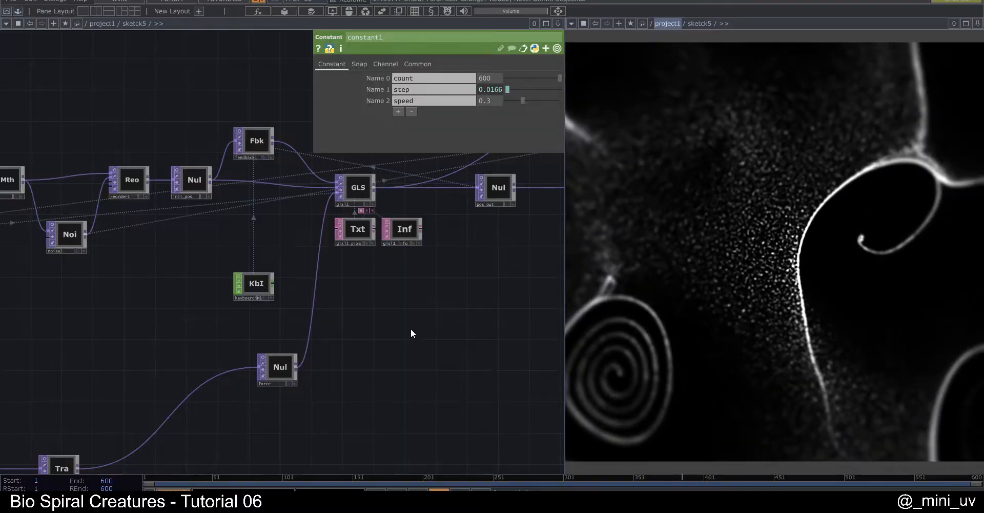
Survey the whole sketck5 network and bring up the glsl1 node's uniform settings
left_click_drag(411, 328, 444, 320)
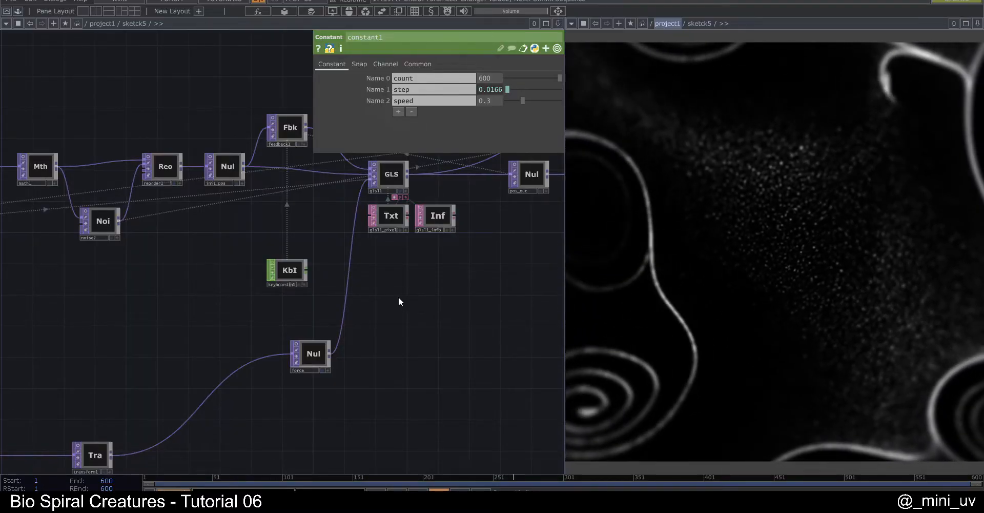
left_click_drag(401, 324, 369, 320)
scroll(424, 311, "down", 3)
scroll(424, 307, "down", 5)
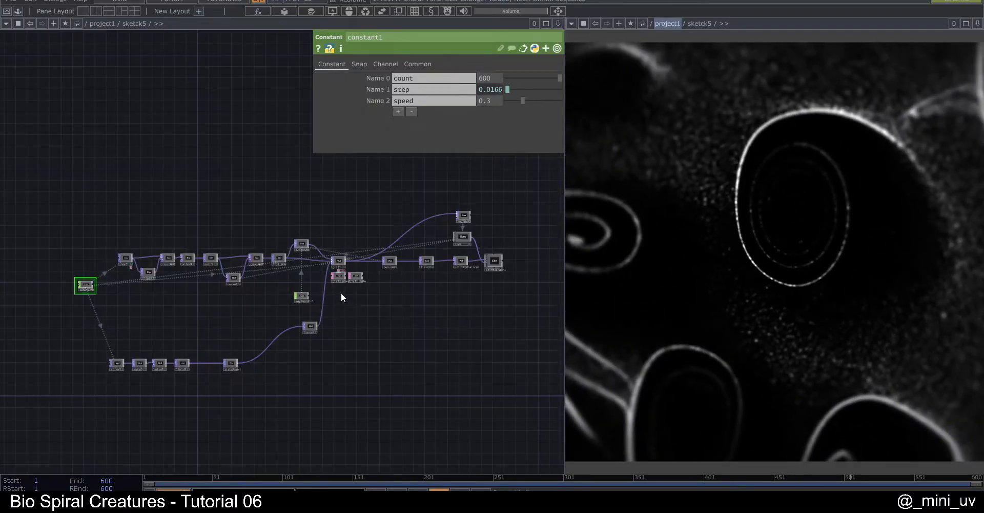
scroll(344, 261, "up", 5)
left_click(330, 257)
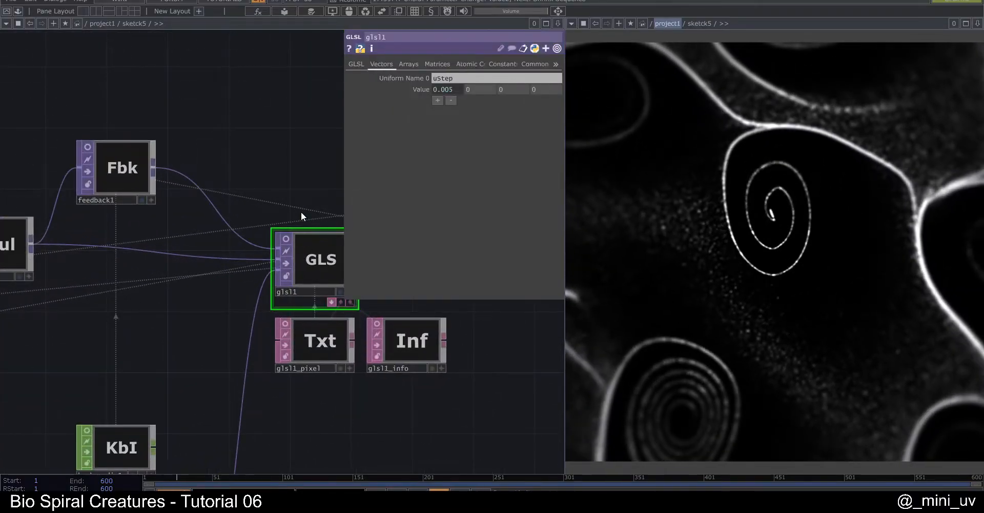
Examine the nodes around glsl1, including its feedback, initial position and force inputs
left_click_drag(239, 200, 291, 250)
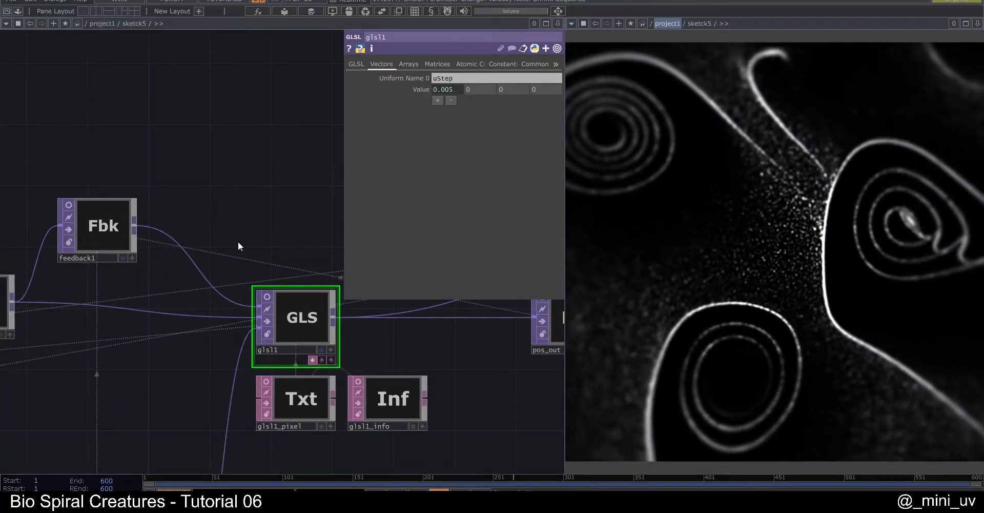
scroll(285, 236, "down", 5)
mouse_move(239, 276)
left_mouse_down()
mouse_move(264, 276)
mouse_move(233, 285)
left_mouse_up()
scroll(323, 281, "up", 4)
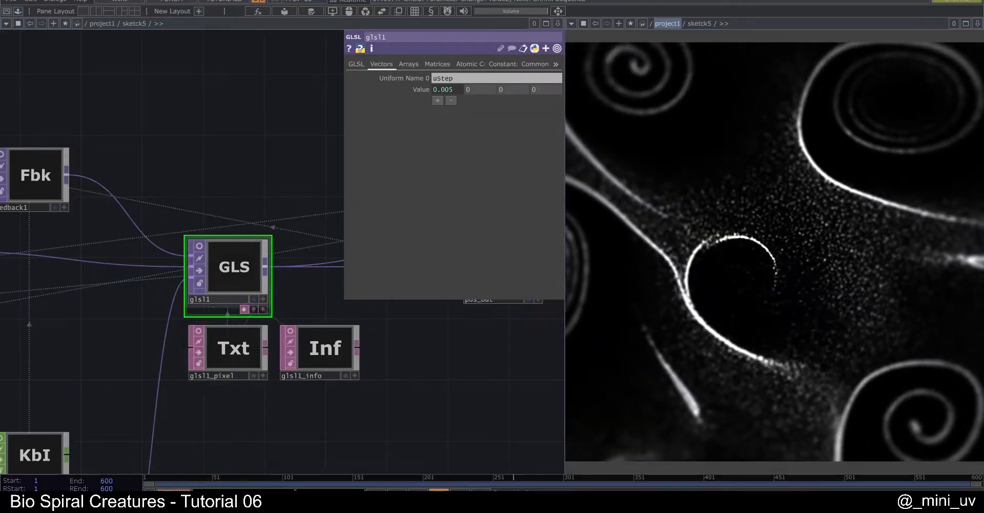
scroll(217, 266, "down", 4)
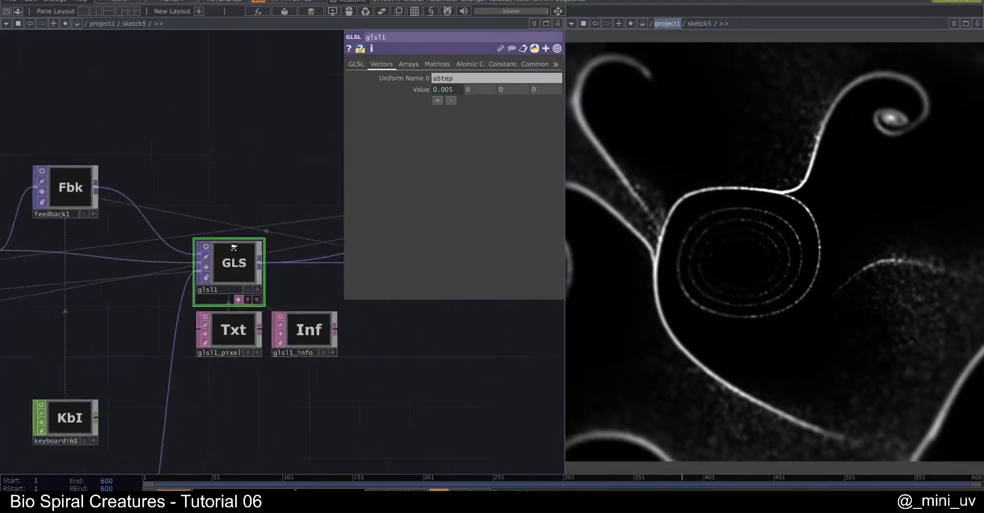
left_click_drag(243, 219, 237, 256)
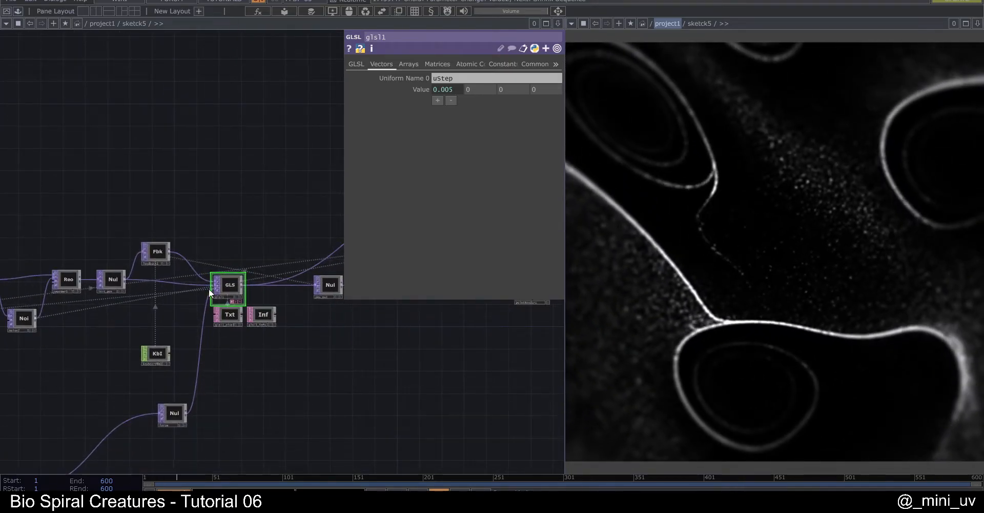
left_click_drag(241, 237, 251, 234)
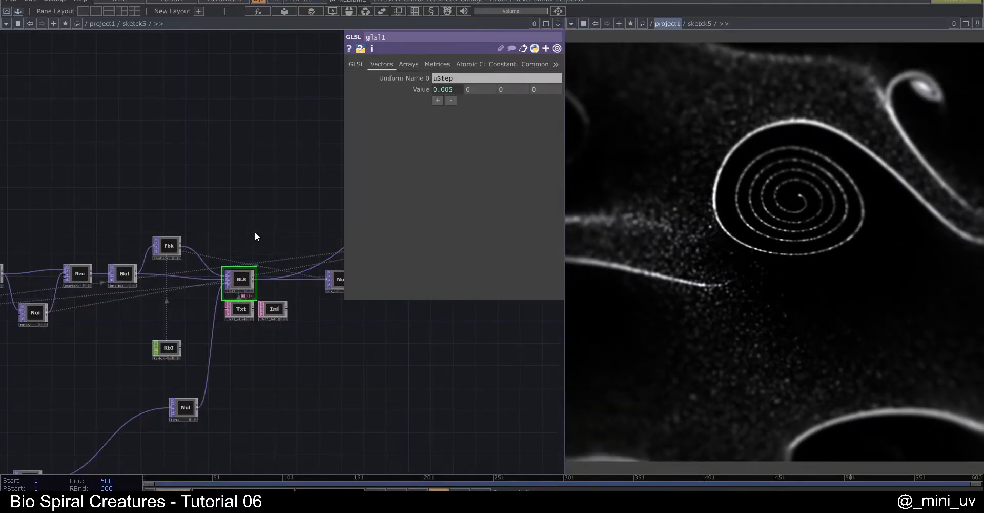
left_click_drag(244, 226, 277, 267)
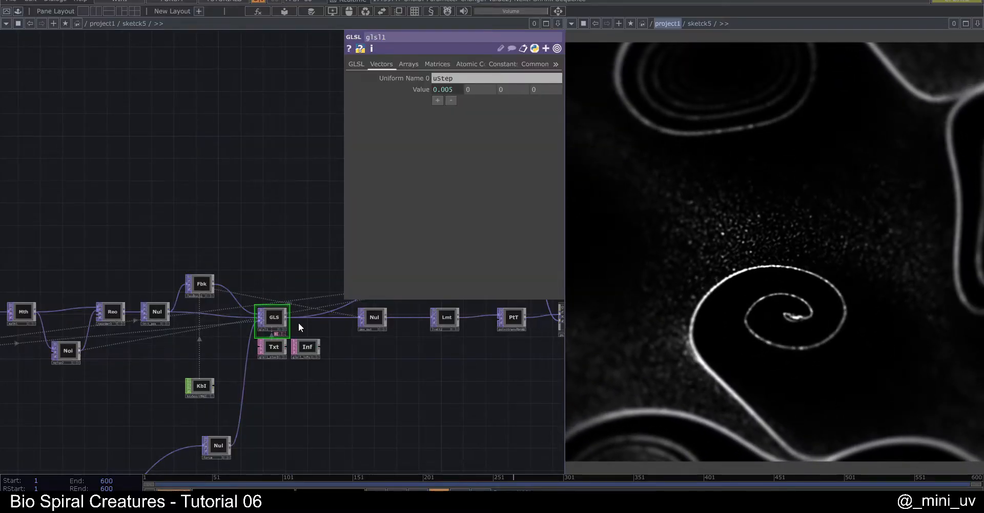
mouse_move(268, 261)
left_mouse_down()
mouse_move(236, 287)
mouse_move(282, 249)
left_mouse_up()
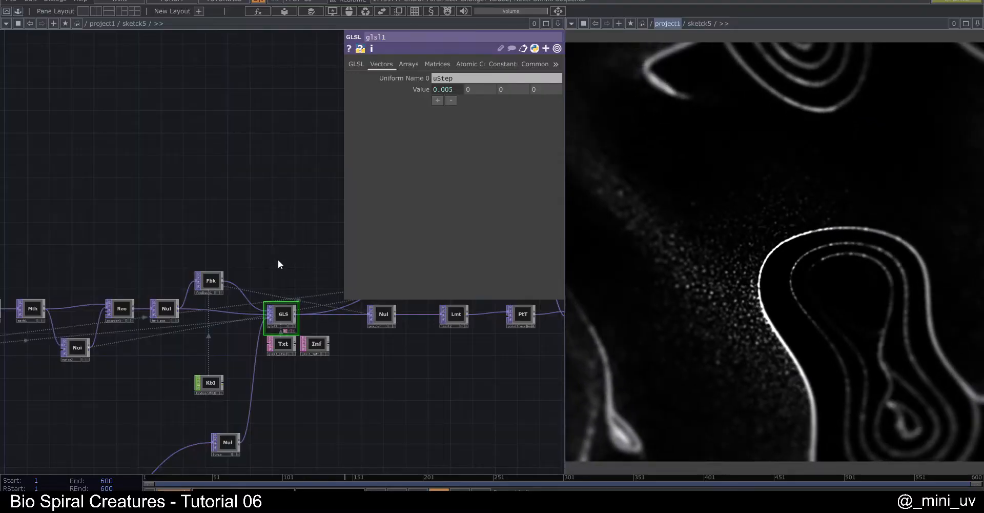
scroll(264, 263, "down", 2)
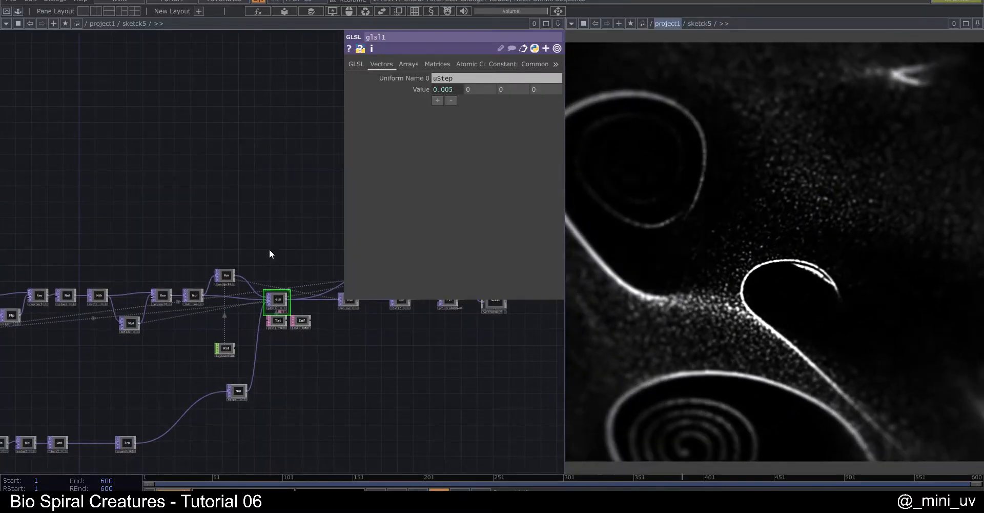
Inspect the pointRender1 container at the end of the chain and look through its internal network
left_click_drag(274, 233, 121, 253)
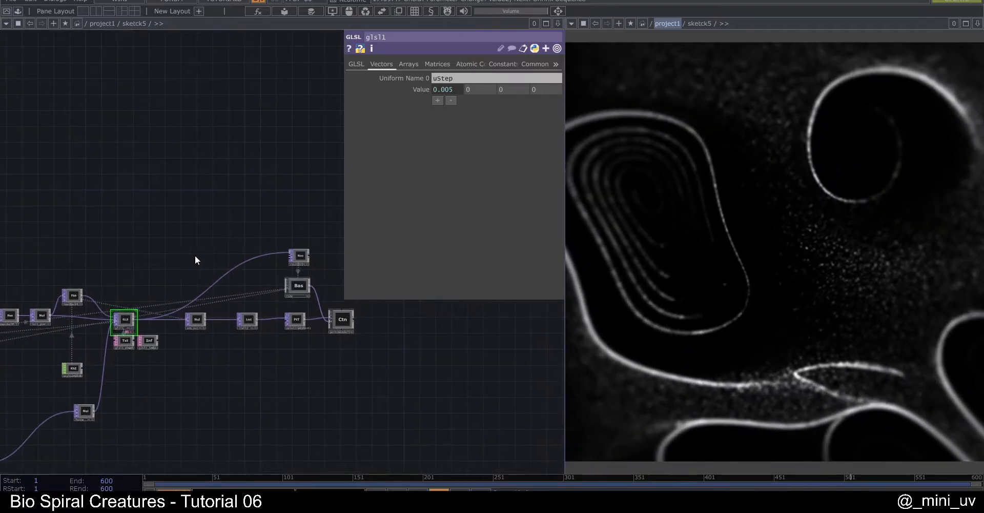
scroll(313, 288, "up", 3)
left_click_drag(352, 358, 384, 354)
left_click_drag(209, 177, 103, 186)
scroll(249, 341, "up", 8)
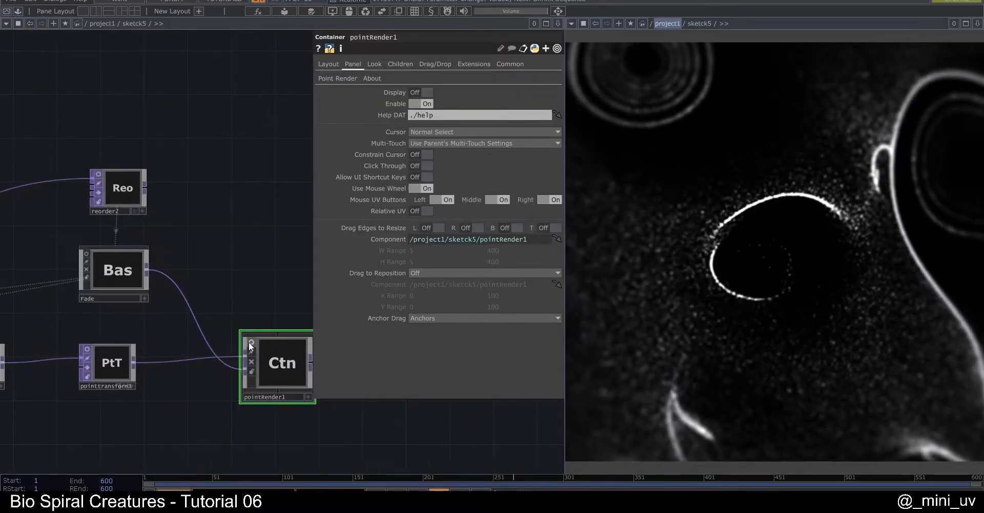
scroll(89, 231, "up", 5)
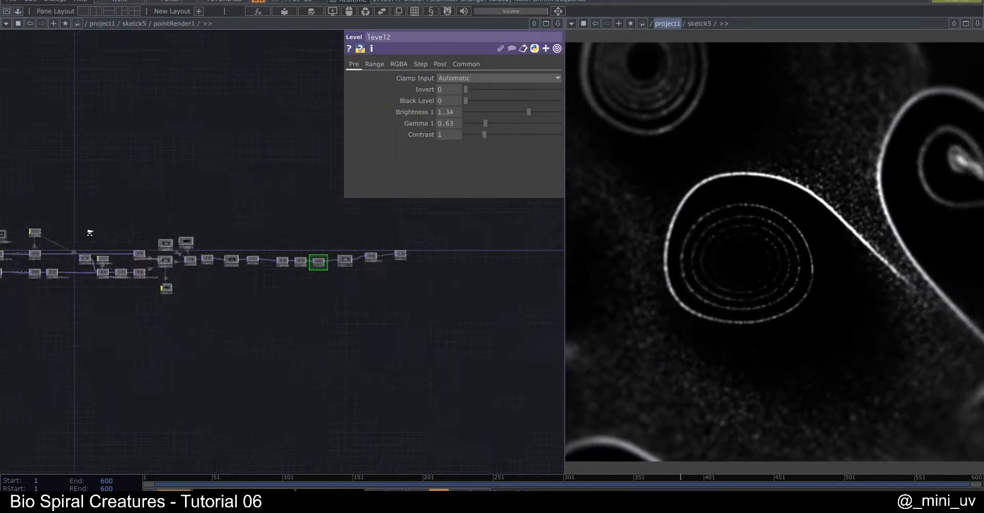
left_click_drag(131, 227, 151, 242)
scroll(268, 265, "down", 9)
scroll(269, 266, "down", 2)
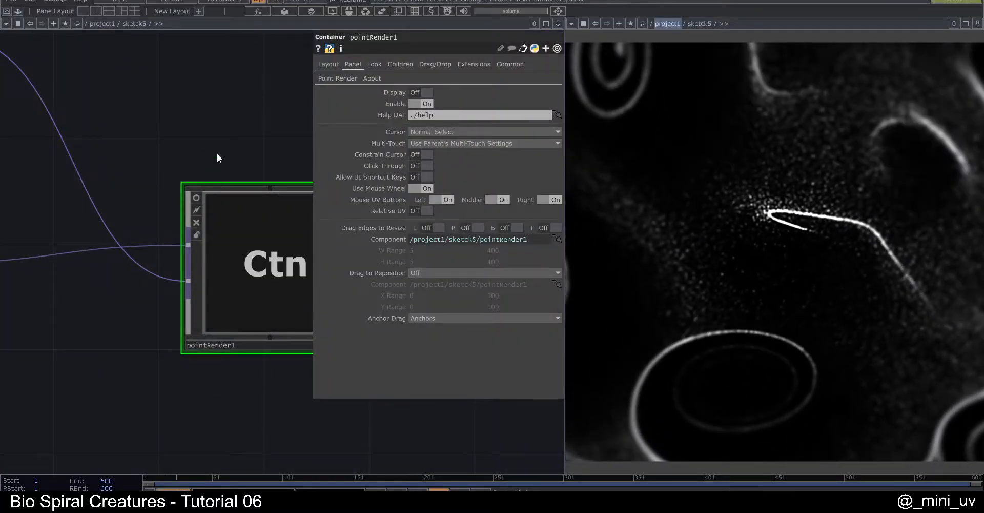
Colour the noise5 node in the force chain red to mark it
key("p")
scroll(294, 195, "down", 7)
left_click_drag(242, 296, 460, 329)
left_click_drag(171, 310, 275, 321)
left_click_drag(129, 205, 257, 224)
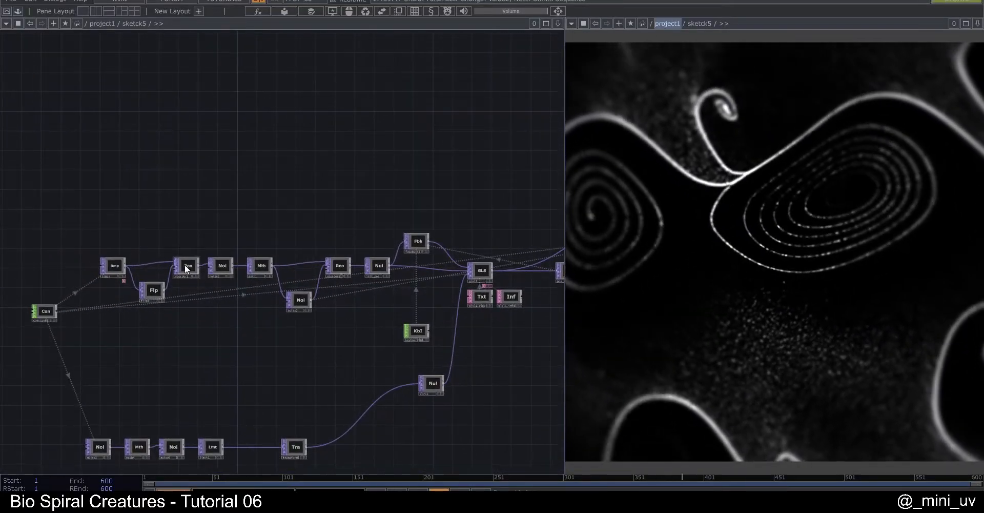
left_click_drag(331, 190, 276, 185)
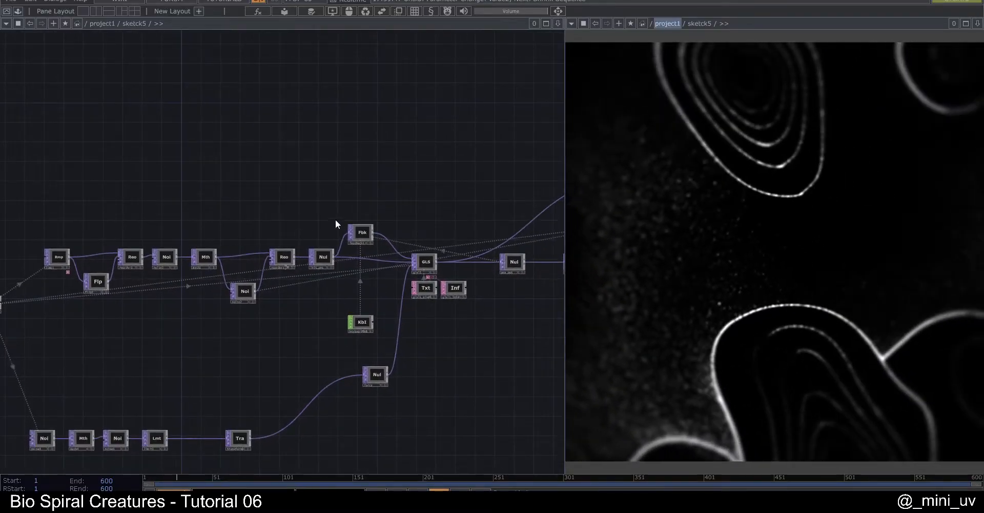
scroll(199, 429, "up", 3)
left_click(148, 405)
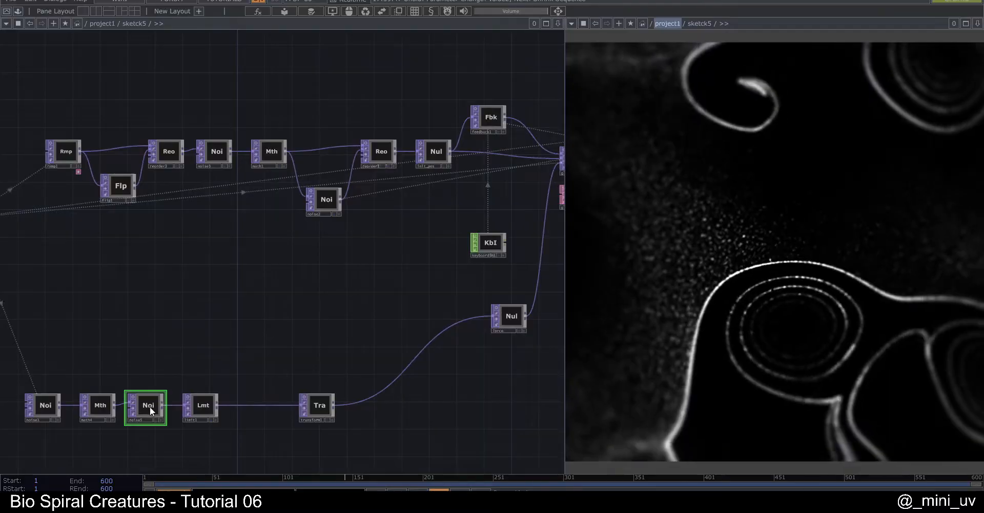
key("c")
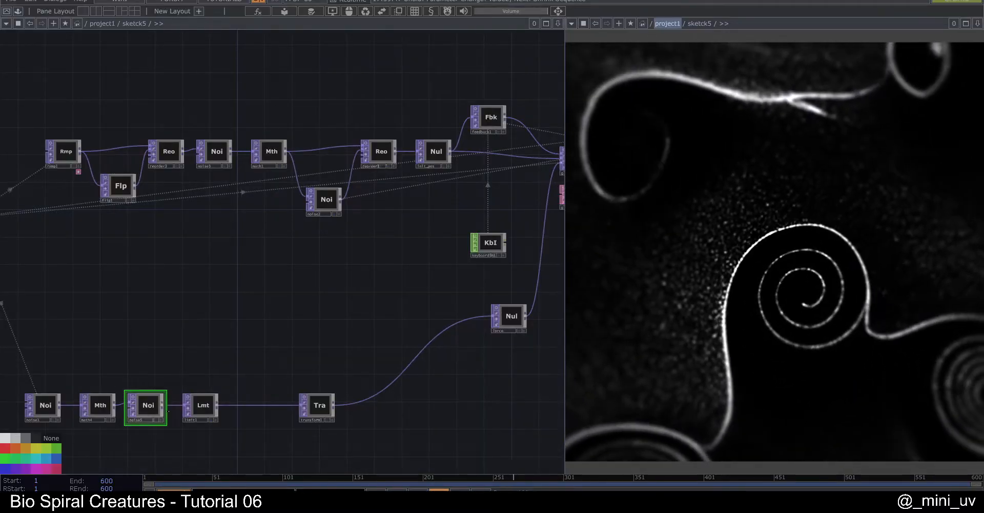
left_click(5, 449)
Set the noise5 node's Exponent to 8
left_click_drag(179, 346, 221, 338)
key("p")
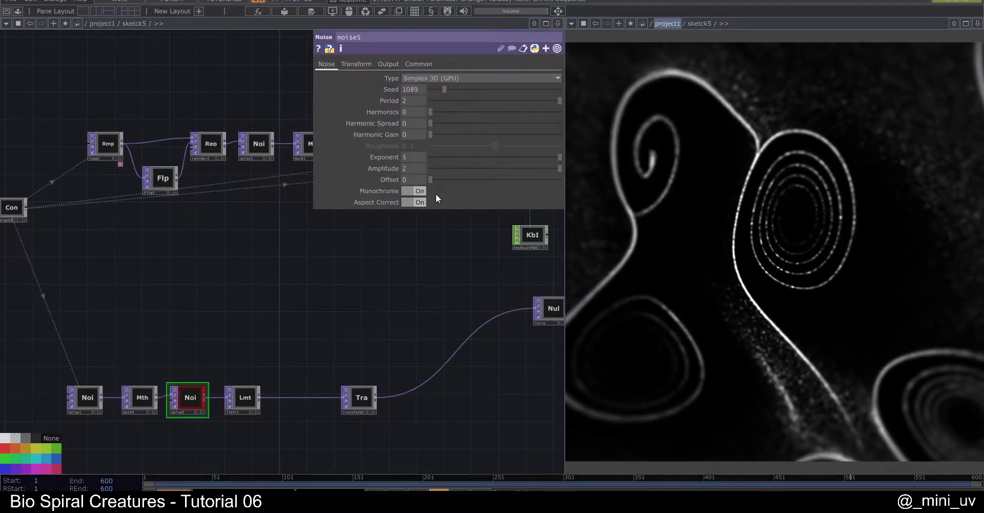
type("8")
key("Return")
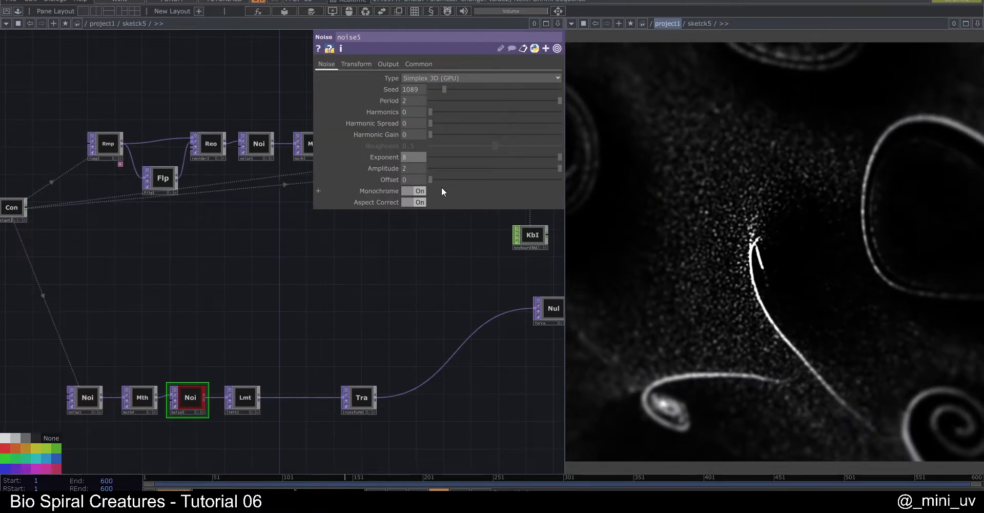
Enter the internal network of the pointRender1 container at its post-processing chain
left_click_drag(378, 273, 307, 287)
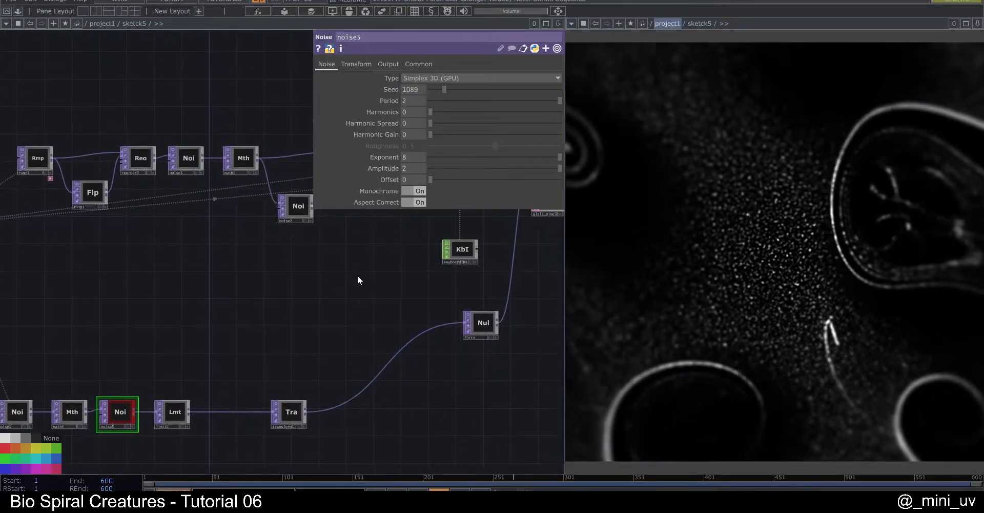
left_click_drag(406, 274, 336, 288)
scroll(368, 286, "down", 6)
left_click_drag(432, 307, 233, 327)
scroll(487, 265, "up", 6)
left_click(475, 266)
scroll(233, 327, "down", 2)
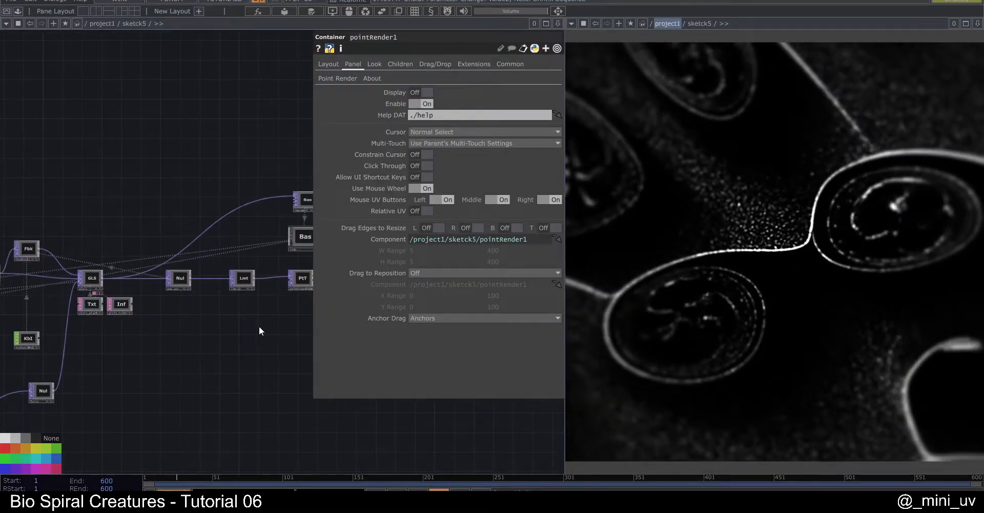
key("p")
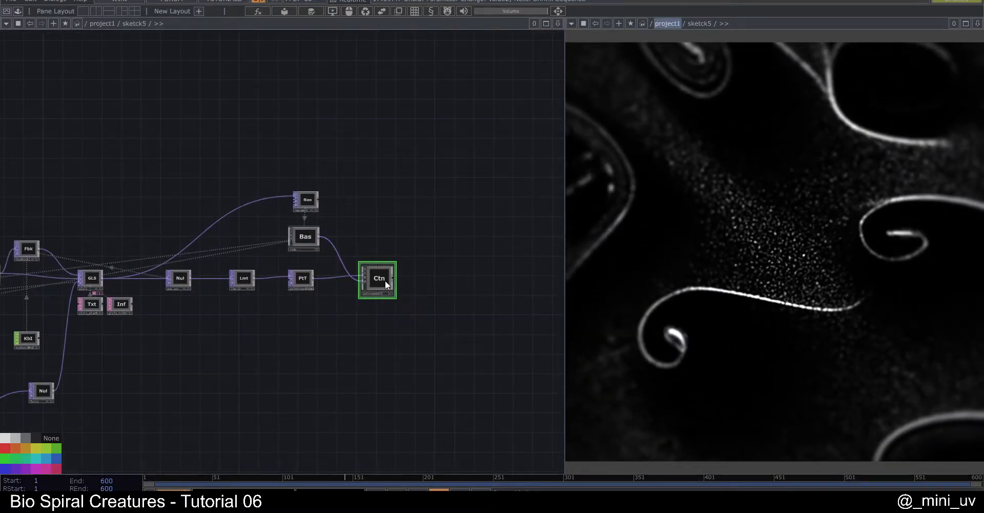
key("i")
scroll(382, 255, "up", 3)
scroll(382, 255, "up", 2)
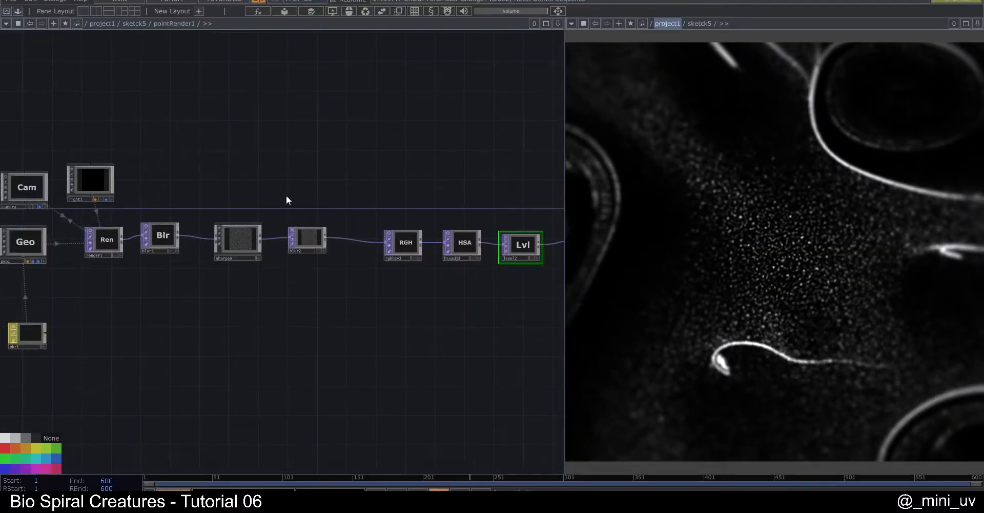
Set the sharpen node's Dry / Wet Mix to 0 and blur1's Filter Size to 1
left_click(241, 237)
key("p")
left_click_drag(527, 105, 390, 110)
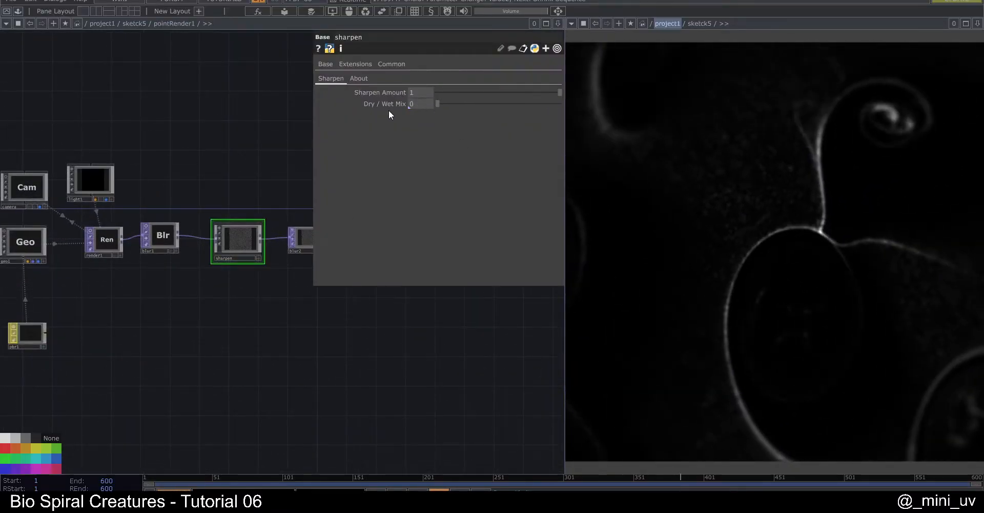
left_click(163, 231)
left_click_drag(482, 124, 441, 124)
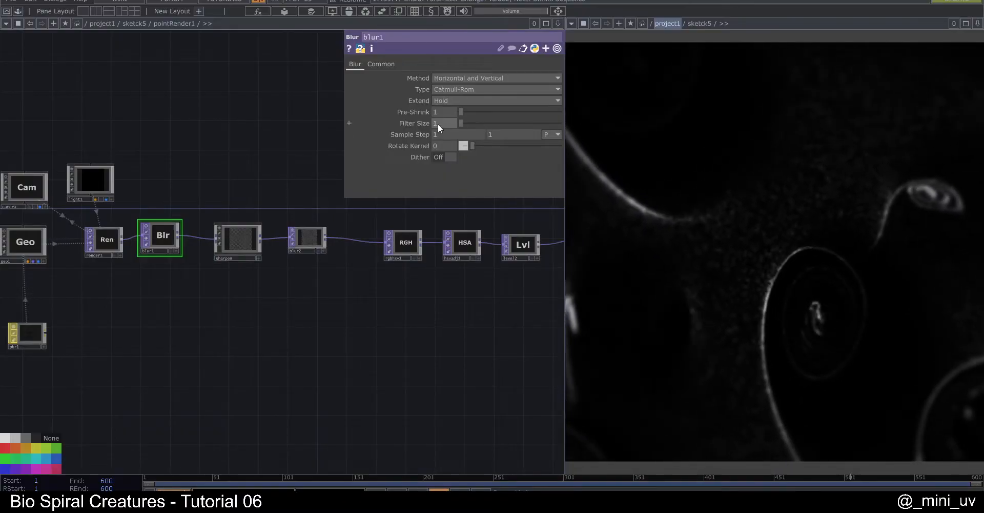
Set blur2's Filter Size to 1 and raise Gamma 1 on the level2 node to 0.99
left_click_drag(277, 213, 194, 277)
left_click(226, 299)
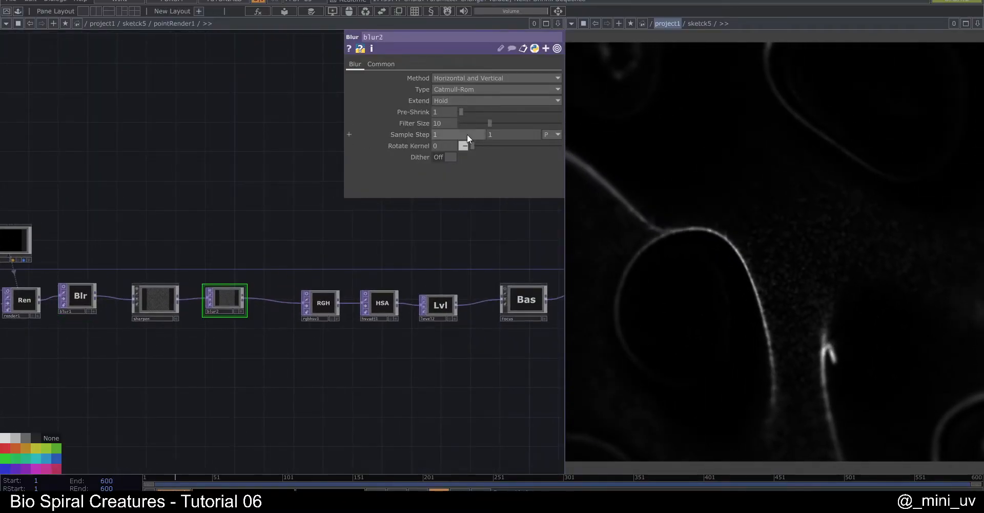
left_click_drag(469, 122, 366, 146)
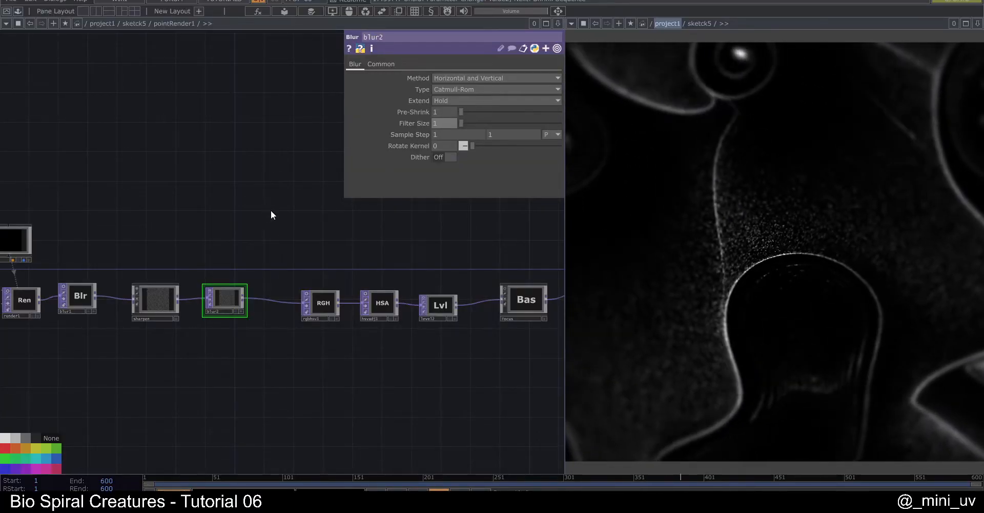
left_click(439, 304)
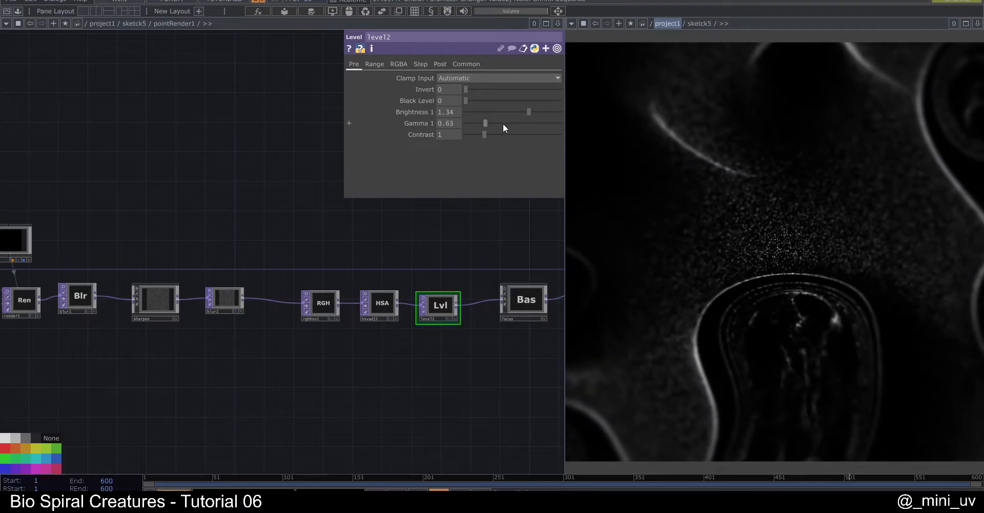
left_click_drag(488, 124, 497, 125)
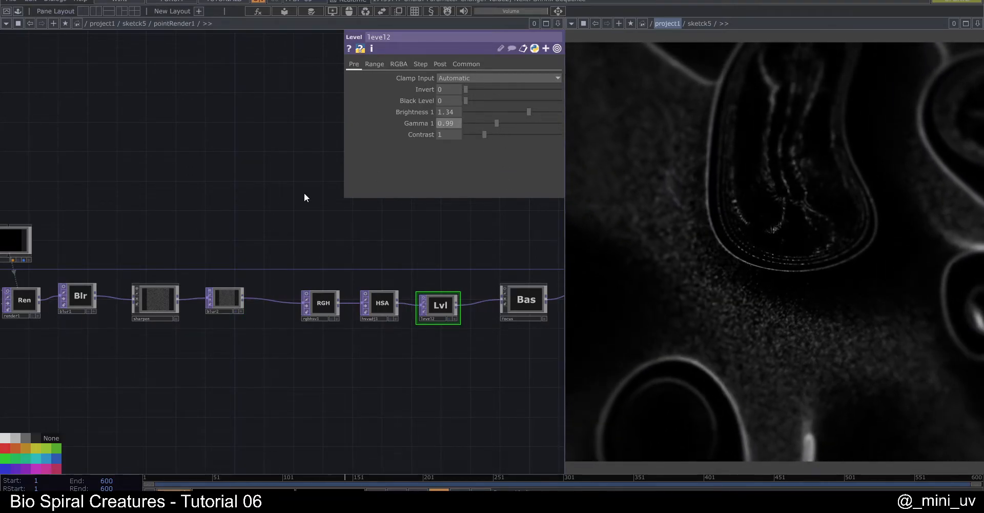
Return to the sketck5 network and examine the constant1 node's count, step and speed channels
scroll(251, 211, "down", 5)
scroll(251, 211, "down", 3)
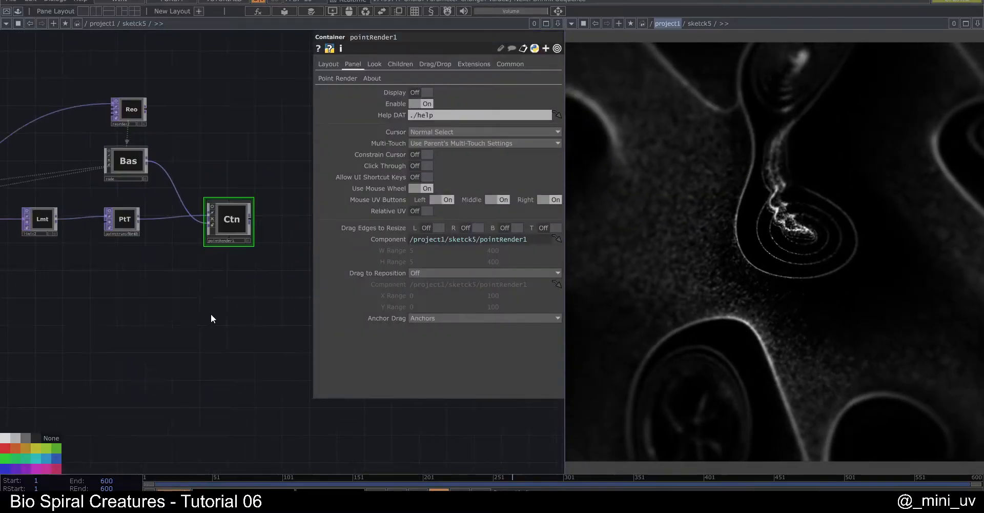
key("p")
left_click_drag(332, 334, 383, 334)
middle_click_drag(437, 330, 296, 313)
left_click_drag(253, 231, 275, 222)
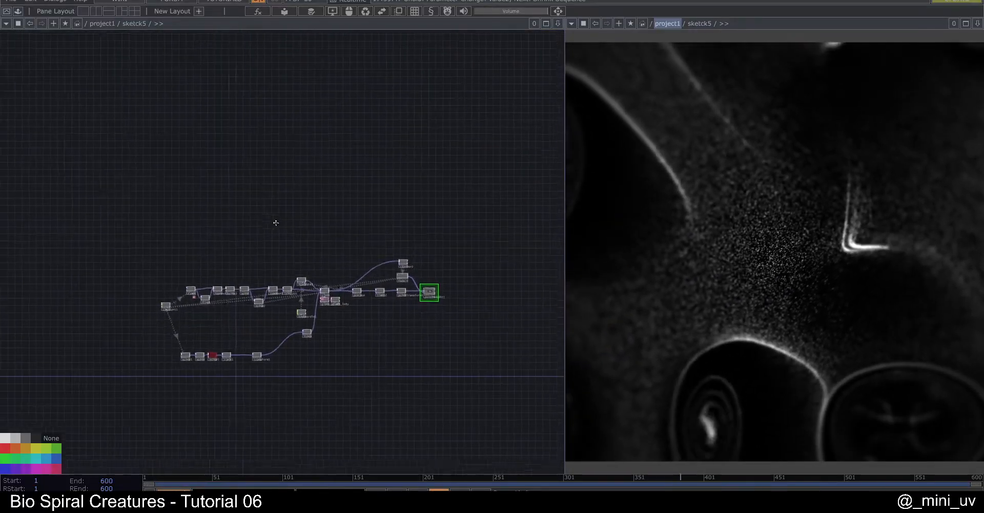
middle_click_drag(148, 307, 209, 285)
scroll(209, 285, "up", 4)
left_click(136, 339)
scroll(137, 339, "up", 4)
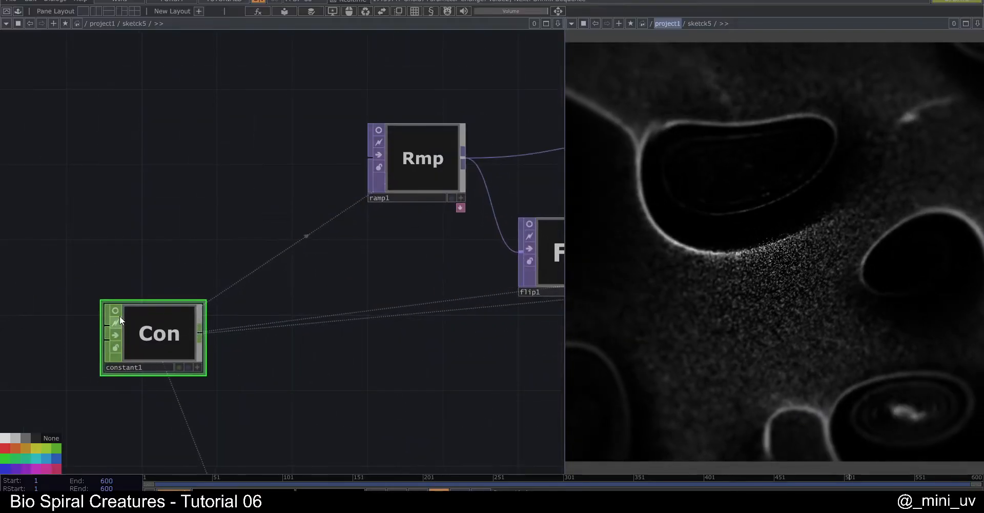
scroll(186, 292, "up", 2)
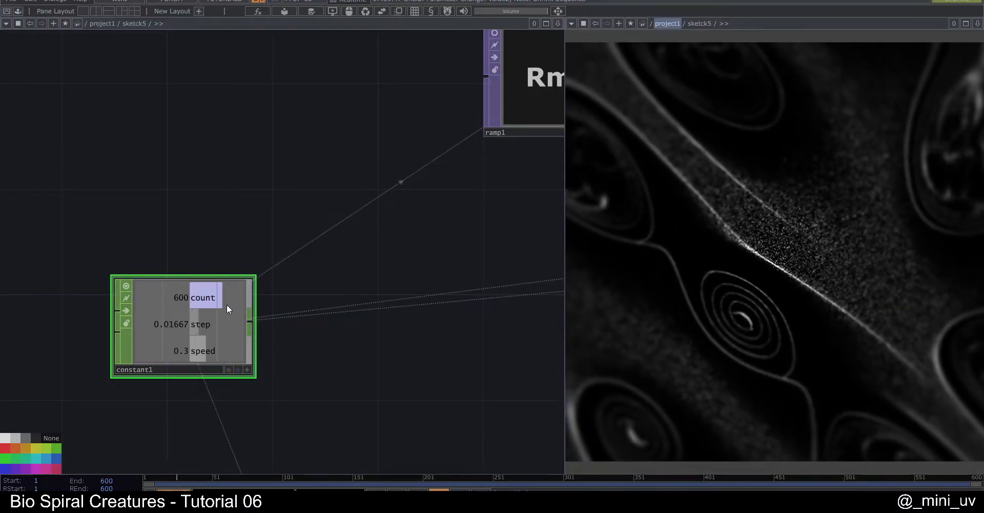
Inspect the constant1 channel values and follow their references across the network to the glsl1 node
scroll(197, 325, "down", 3)
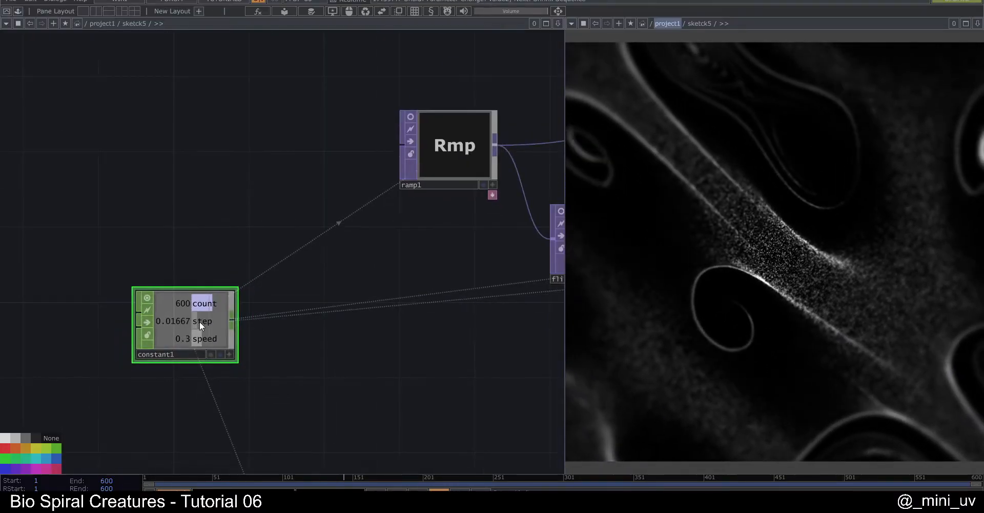
scroll(199, 321, "up", 3)
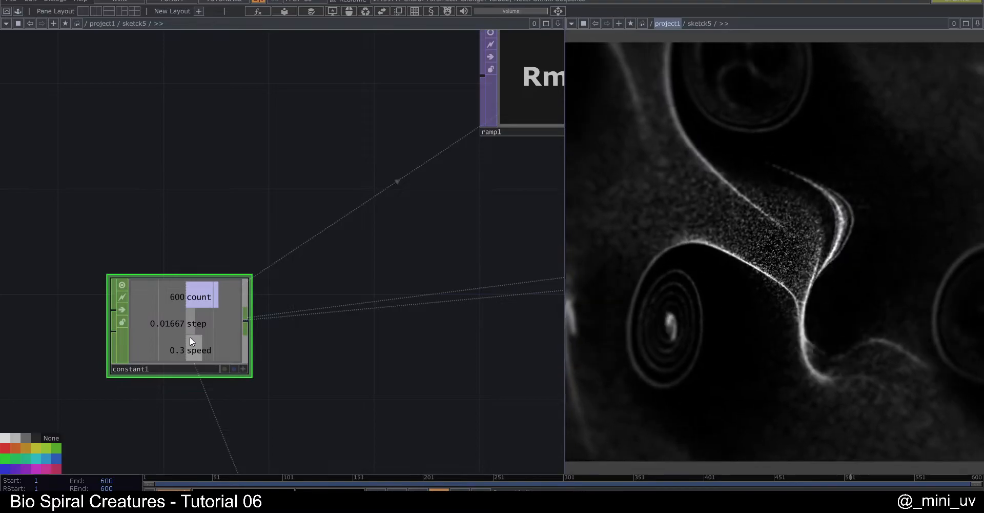
scroll(176, 340, "down", 5)
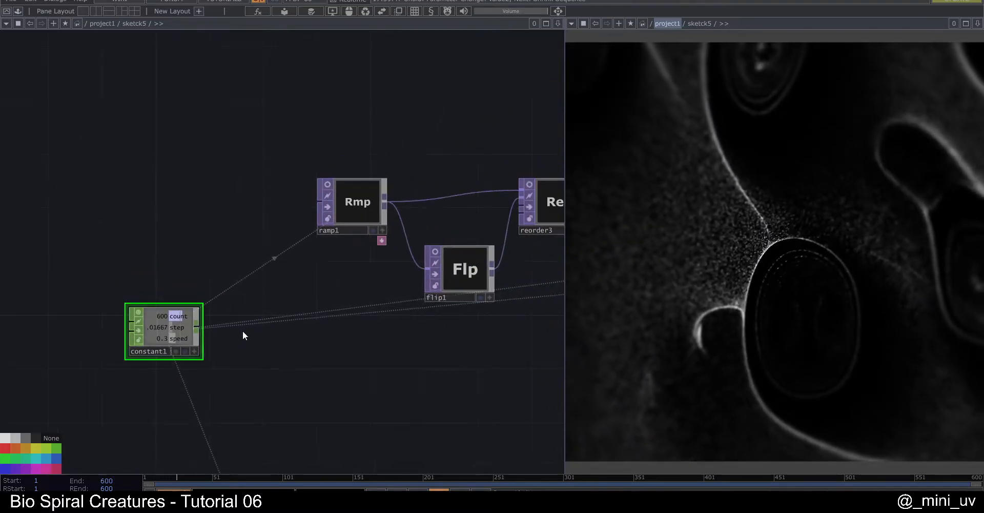
scroll(161, 328, "down", 3)
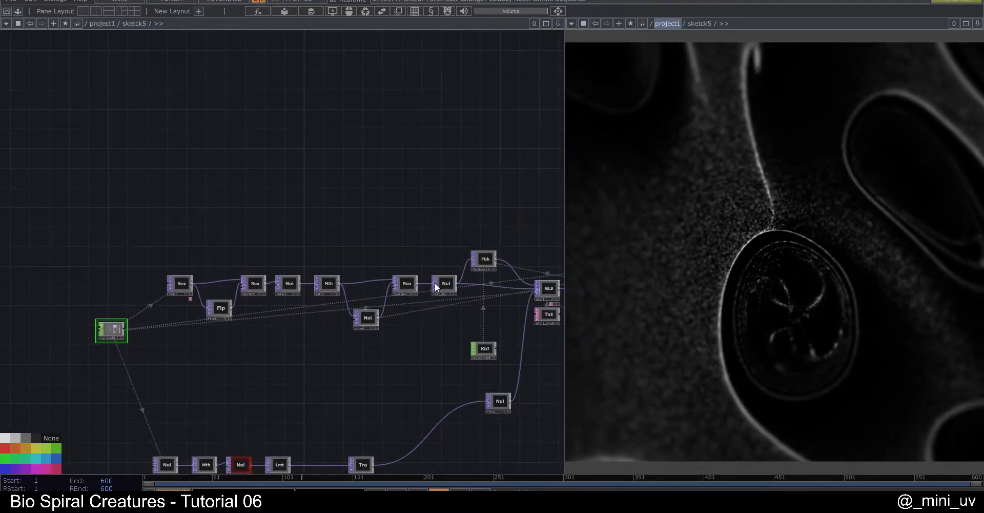
left_click(543, 285)
scroll(493, 229, "up", 6)
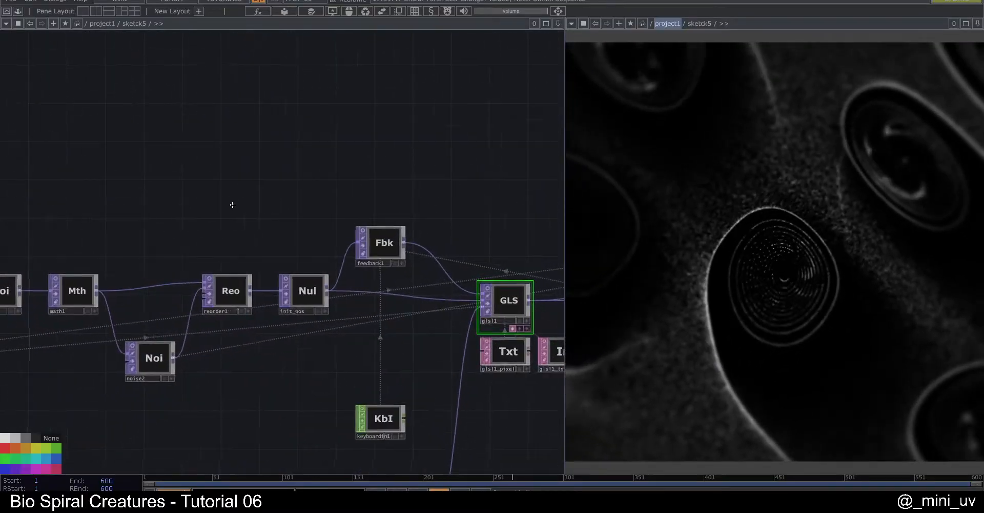
Turn on the node viewers for the chain running from ramp1 and flip1 to math1
scroll(116, 261, "up", 4)
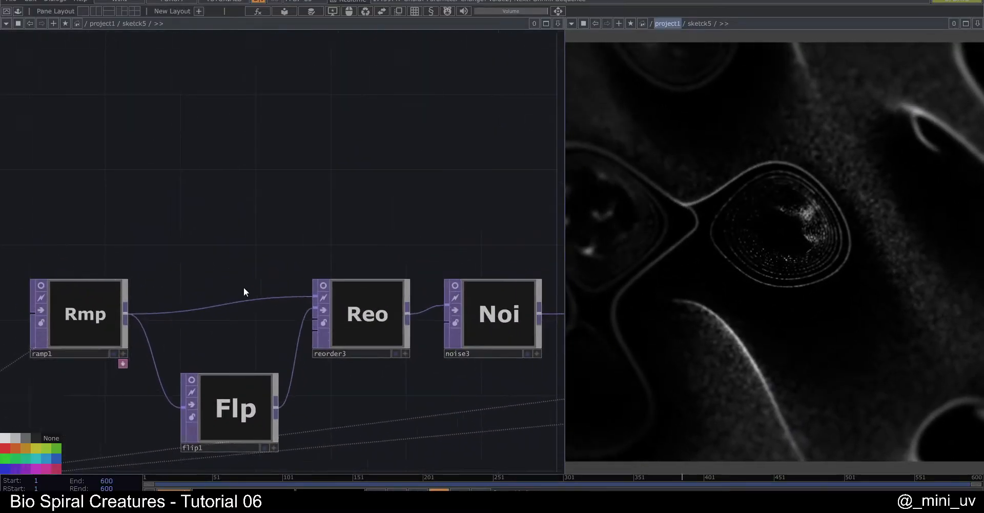
scroll(46, 253, "down", 4)
left_click_drag(46, 252, 325, 345)
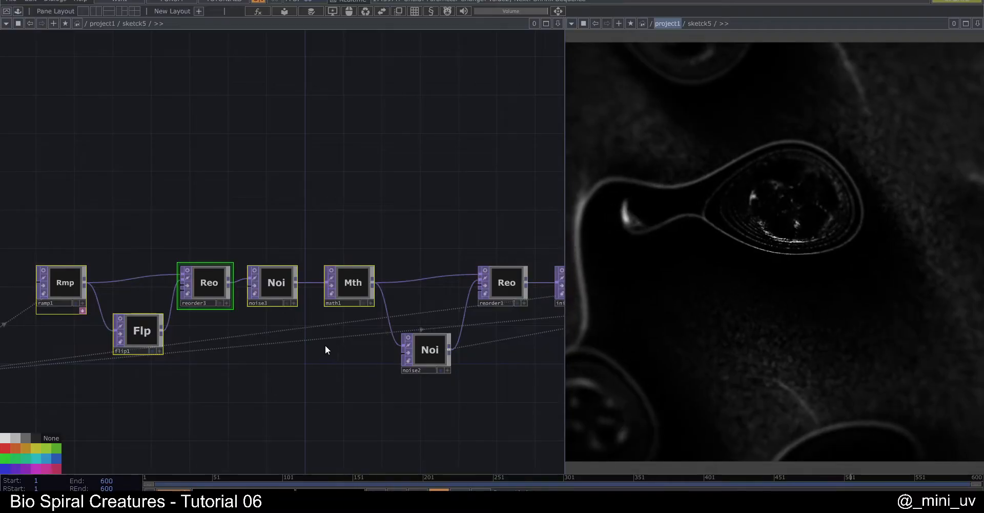
left_click(189, 269)
left_click(267, 232)
left_click_drag(321, 224, 340, 213)
Make the reorder3 viewer interactive, display its pixels as points and rotate the view, then lock the viewer again
scroll(325, 270, "up", 3)
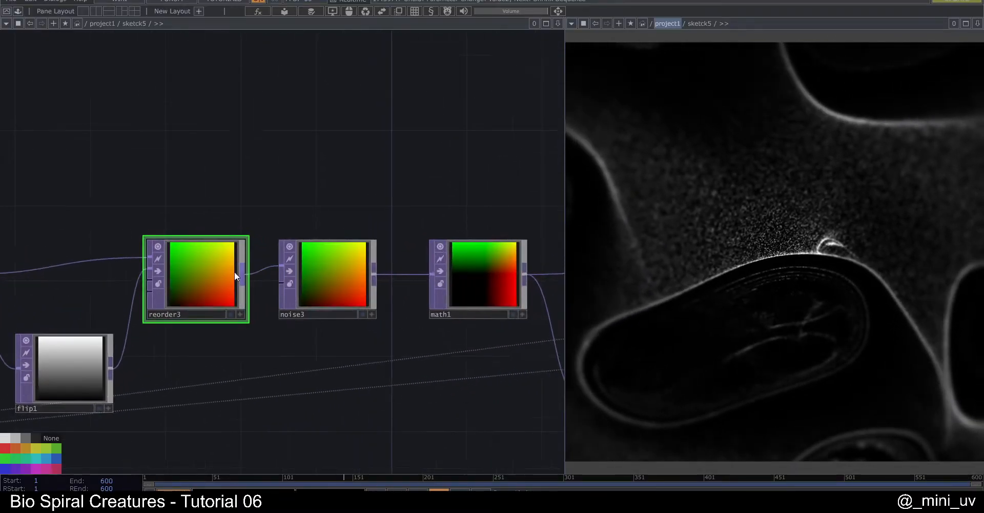
scroll(217, 286, "up", 3)
left_click_drag(255, 350, 304, 366)
left_click(311, 353)
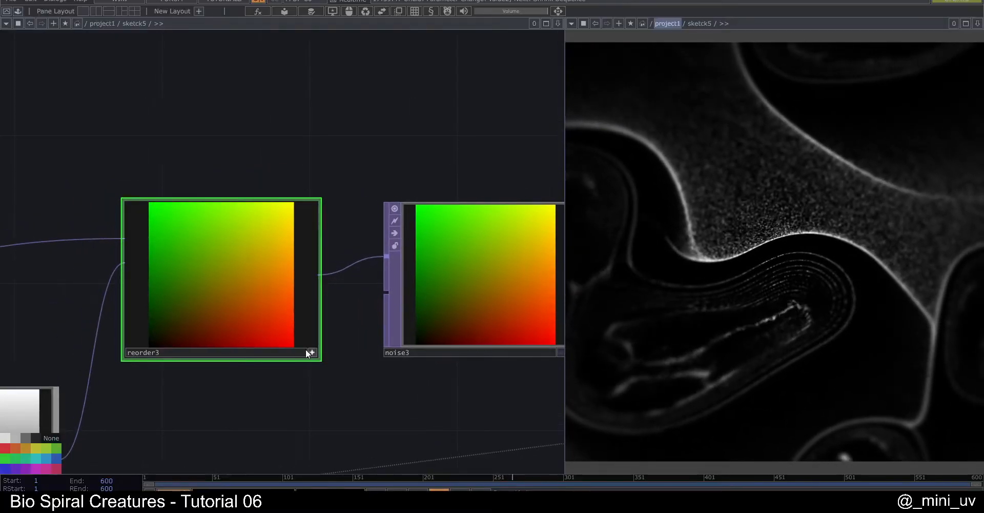
key("p")
left_click_drag(227, 295, 271, 315)
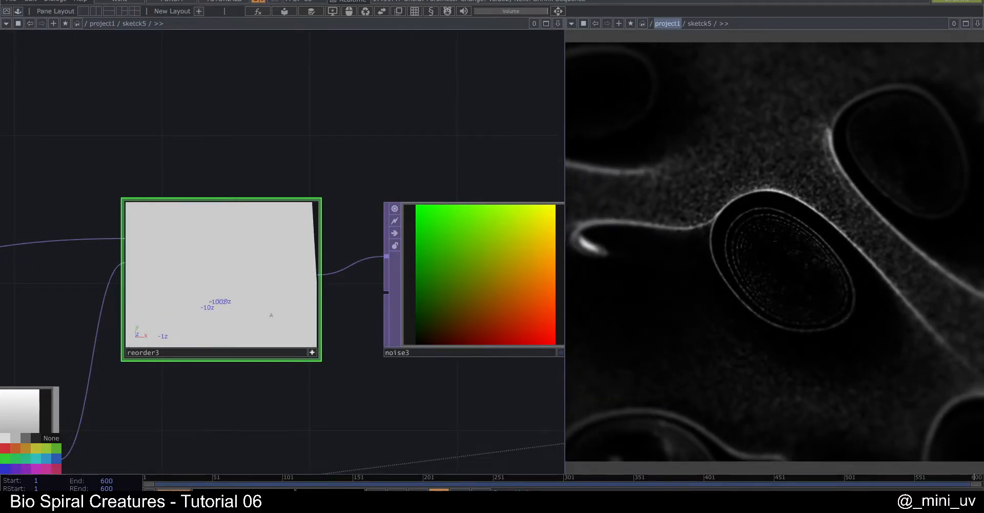
left_click(313, 353)
Select the noise3 node and review its noise parameters, including period, harmonics and amplitude
left_click_drag(410, 396, 269, 386)
left_click(295, 290)
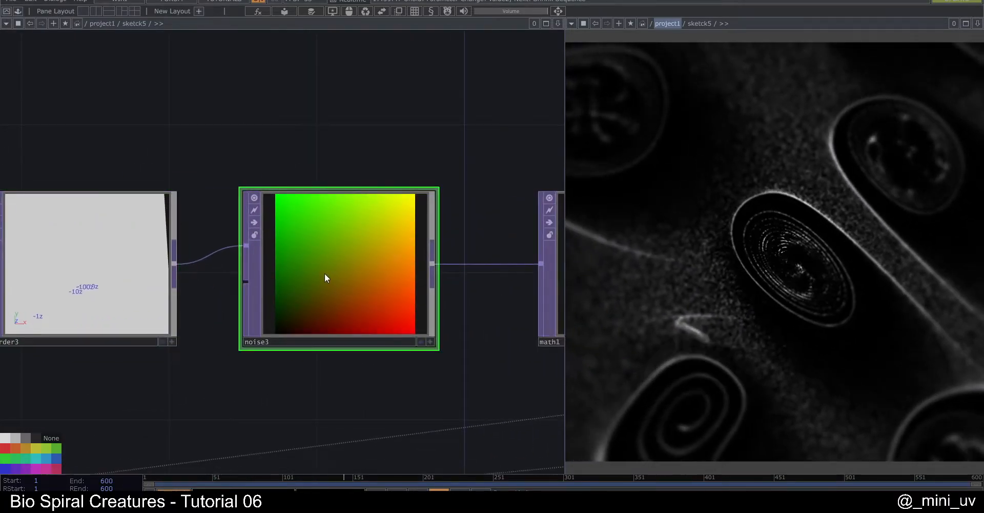
key("p")
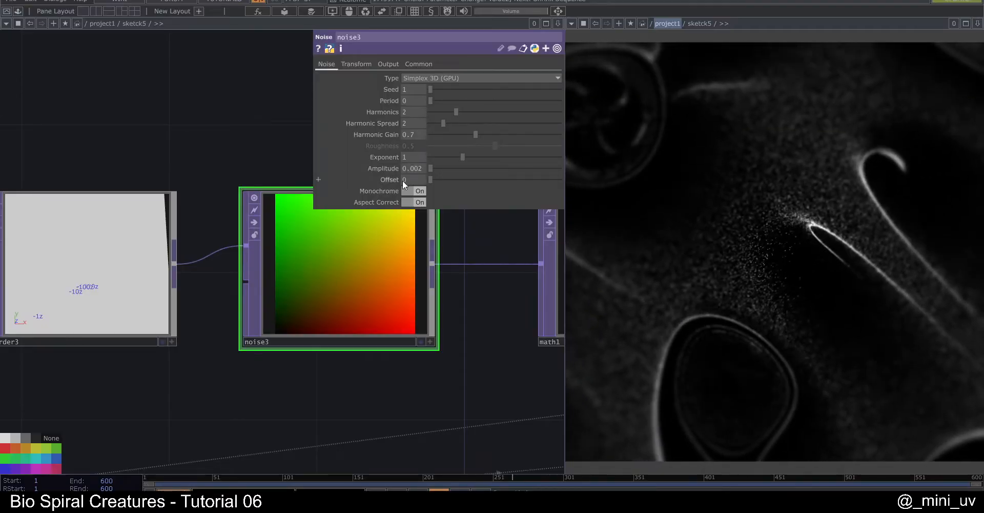
left_click_drag(202, 148, 183, 152)
scroll(154, 164, "down", 3)
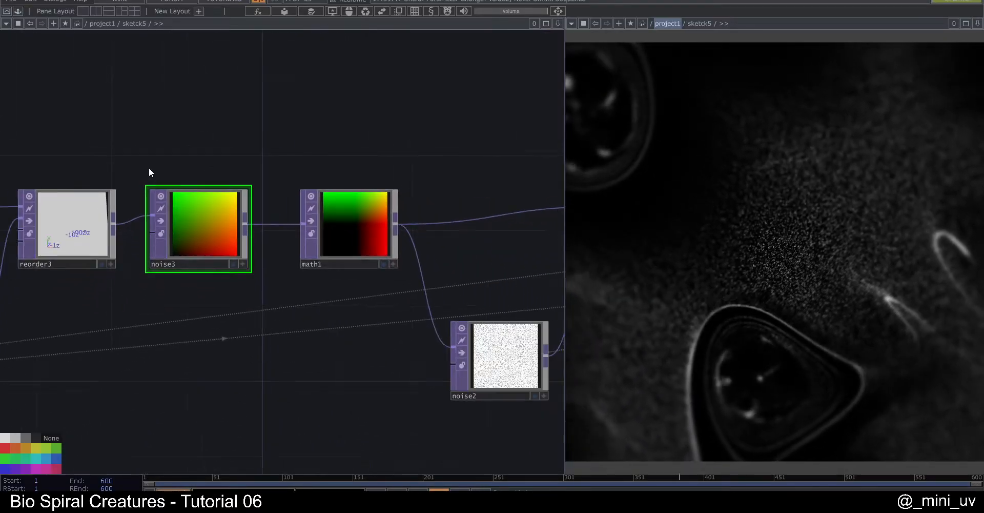
Display the math1 output as points in its interactive viewer to examine how the grid sits around the origin
left_click(290, 249)
scroll(301, 236, "up", 3)
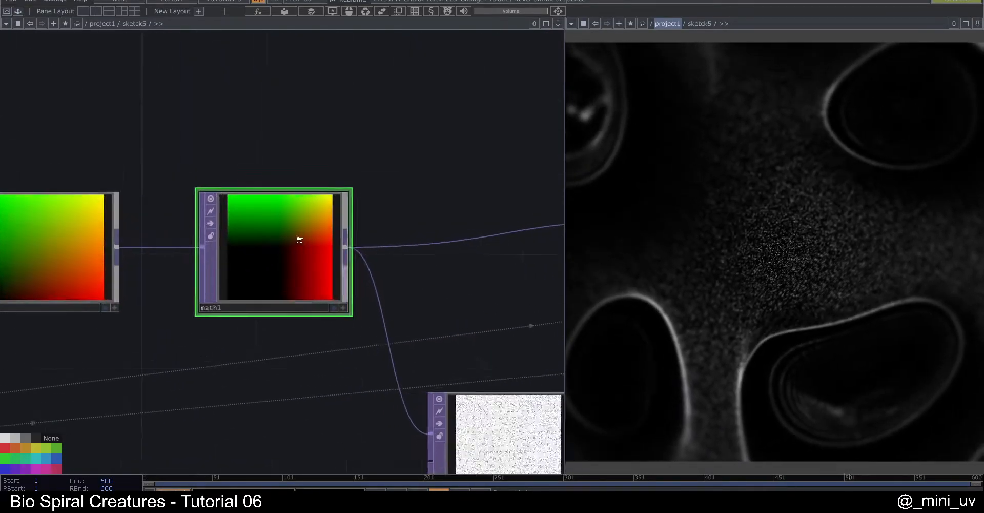
left_click(356, 328)
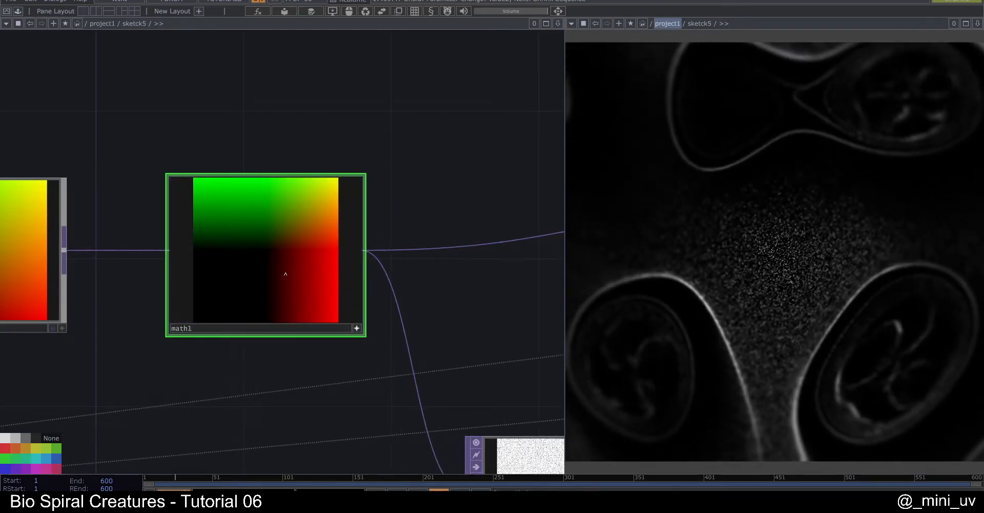
key("p")
scroll(284, 270, "down", 2)
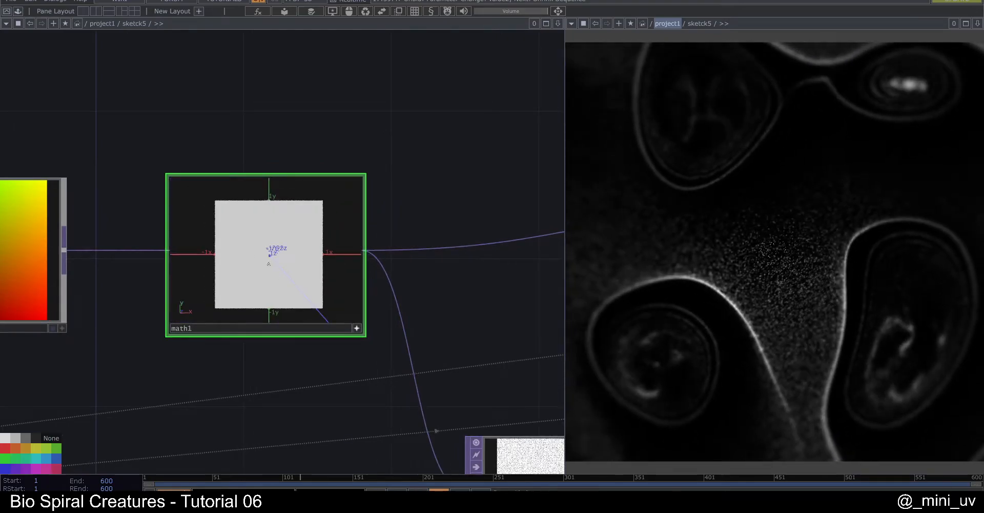
left_click(357, 328)
Adjust the reorder3 point view to show the grid's position relative to the origin, for comparison with math1
scroll(231, 359, "down", 5)
scroll(217, 338, "up", 5)
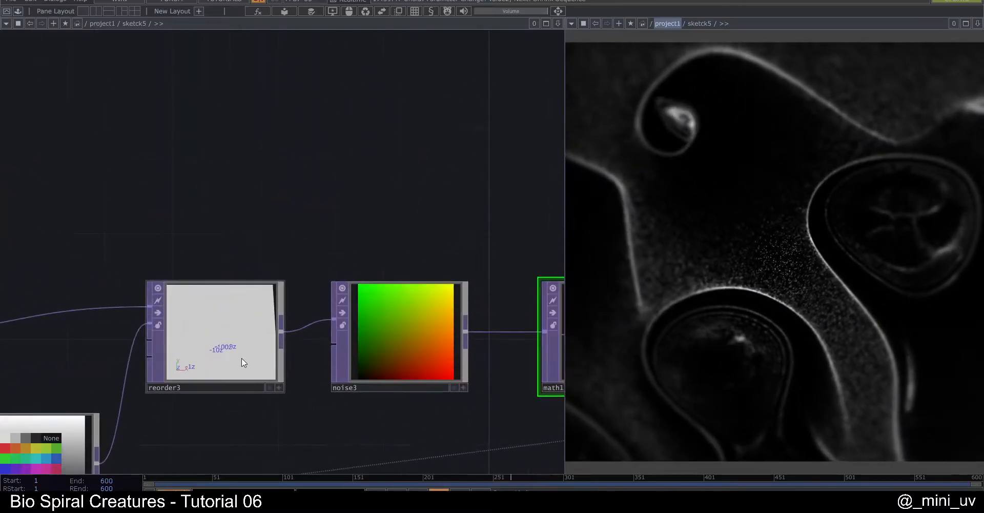
left_click(290, 398)
scroll(215, 339, "down", 2)
left_click_drag(196, 340, 200, 358)
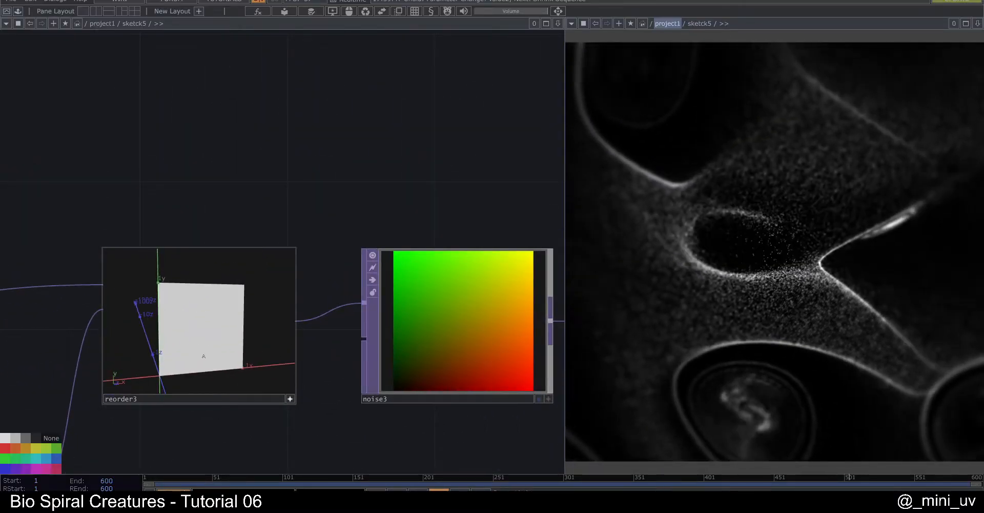
left_click_drag(354, 158, 271, 164)
left_click(207, 403)
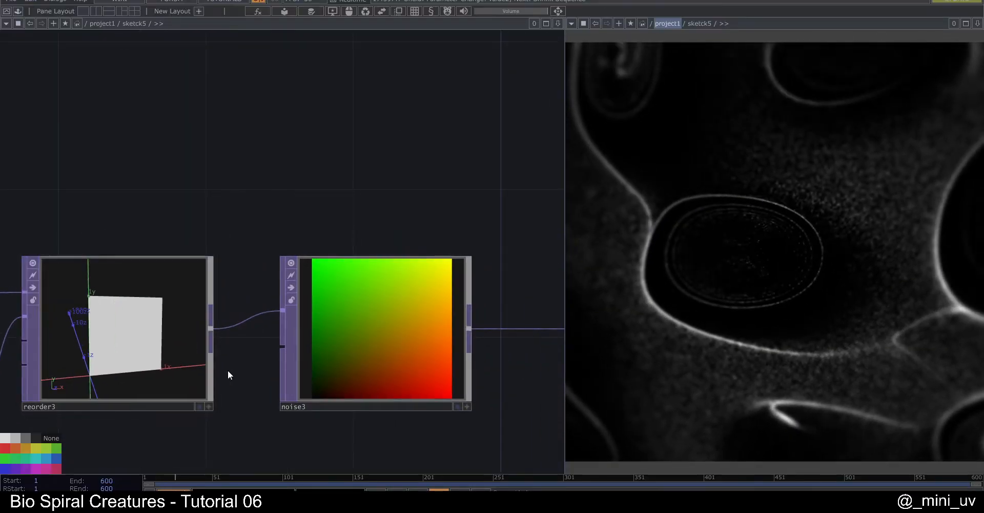
Turn off the node viewers on reorder3 and math1
left_click_drag(329, 201, 311, 198)
scroll(219, 238, "down", 3)
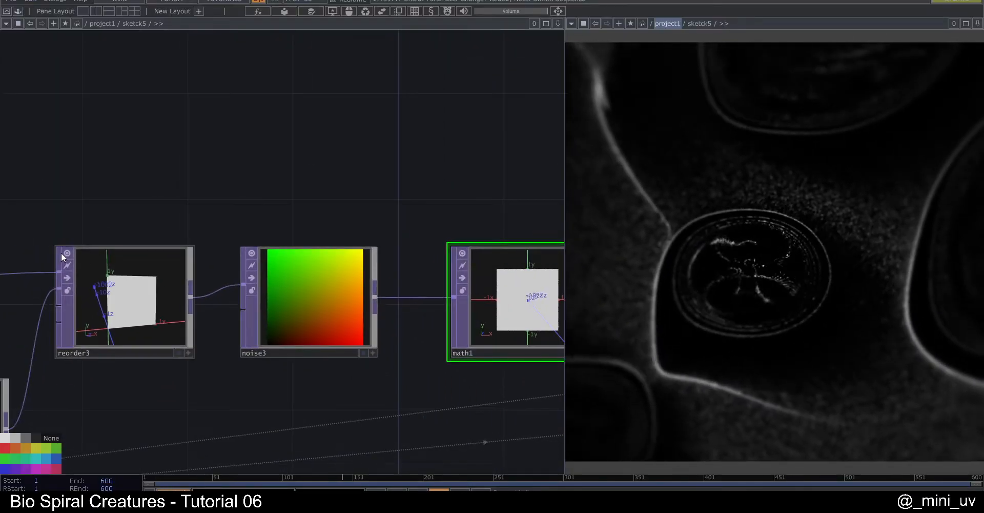
left_click(61, 253)
left_click_drag(420, 208, 156, 212)
left_click(186, 260)
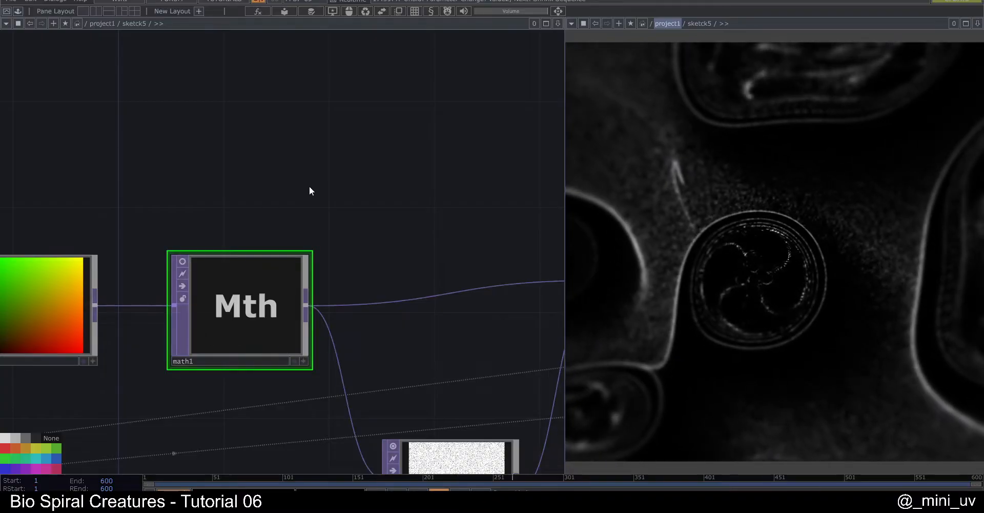
Look over the network from math1 through noise2, reorder1 and init_pos to the feedback1 and glsl1 nodes
scroll(313, 187, "down", 3)
left_click_drag(325, 194, 169, 163)
scroll(266, 235, "up", 4)
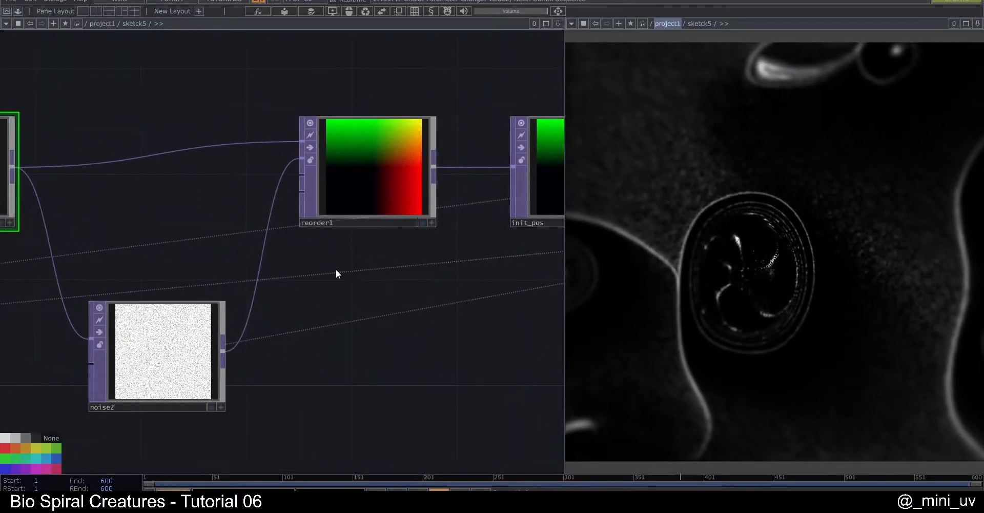
scroll(338, 269, "down", 4)
scroll(413, 277, "down", 2)
left_click_drag(557, 246, 483, 268)
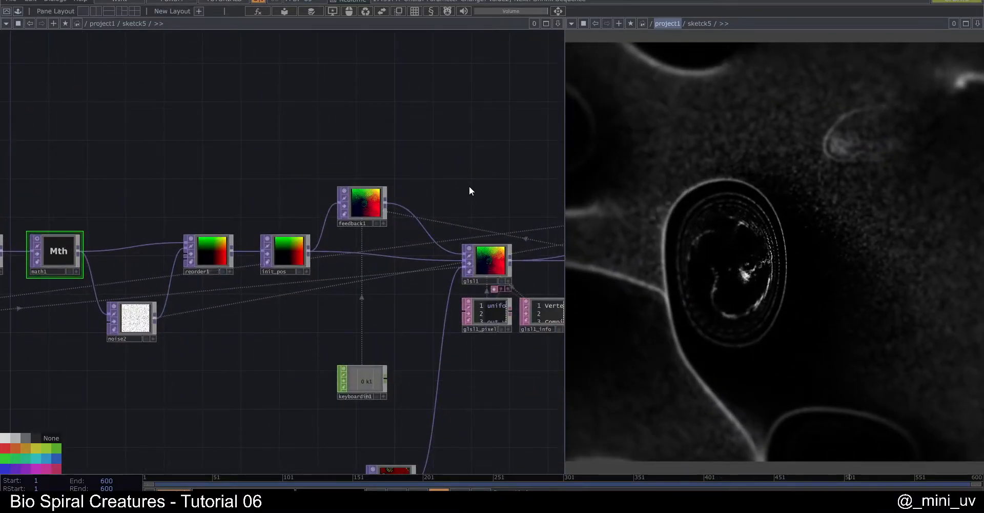
left_click_drag(472, 191, 469, 178)
left_click_drag(195, 151, 314, 151)
scroll(307, 287, "up", 5)
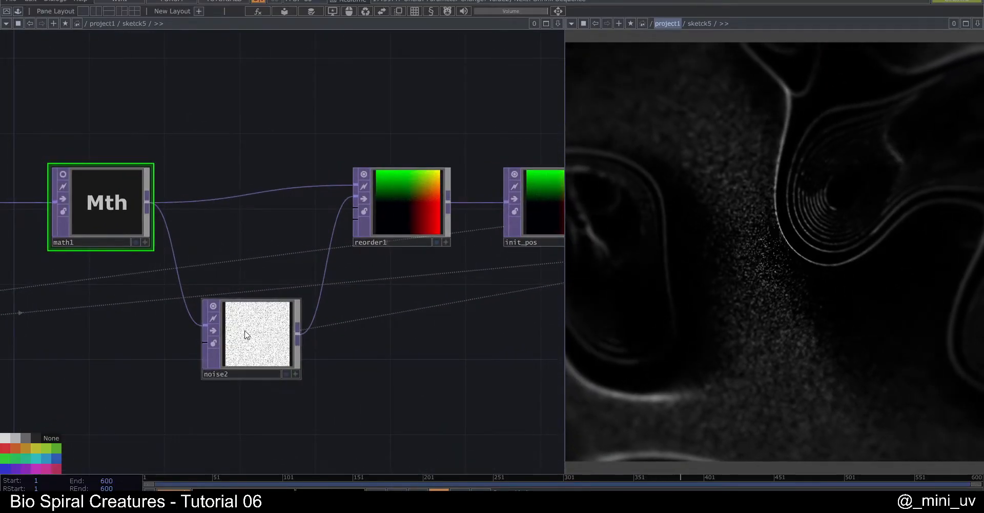
Review the noise2 node's parameters, including its type, seed, amplitude, offset and monochrome setting
left_click(247, 335)
scroll(244, 328, "up", 4)
scroll(268, 330, "down", 3)
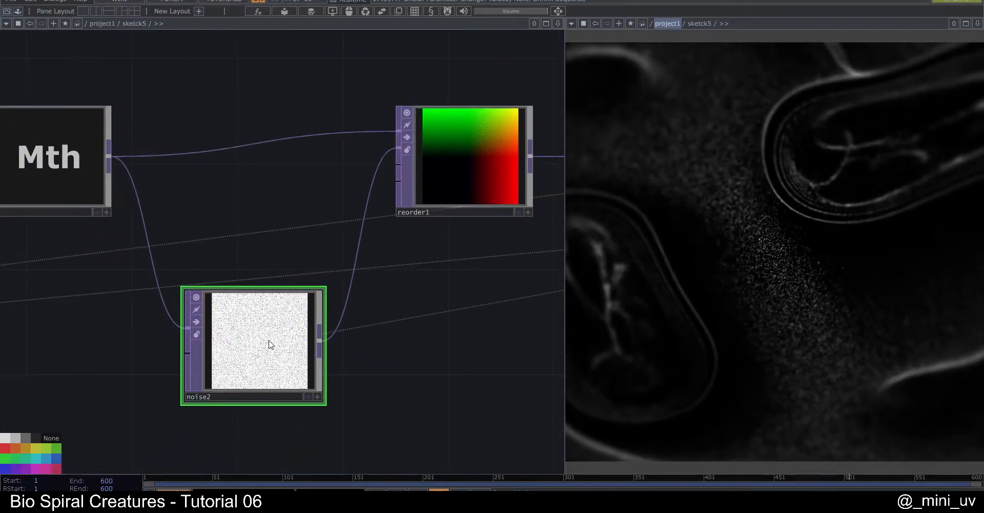
key("p")
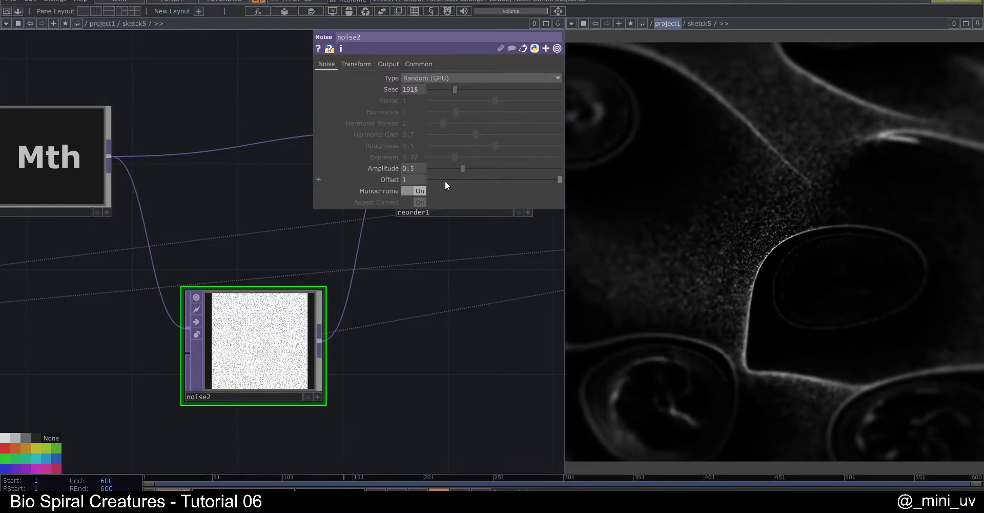
left_click_drag(455, 294, 446, 306)
left_click_drag(284, 268, 206, 298)
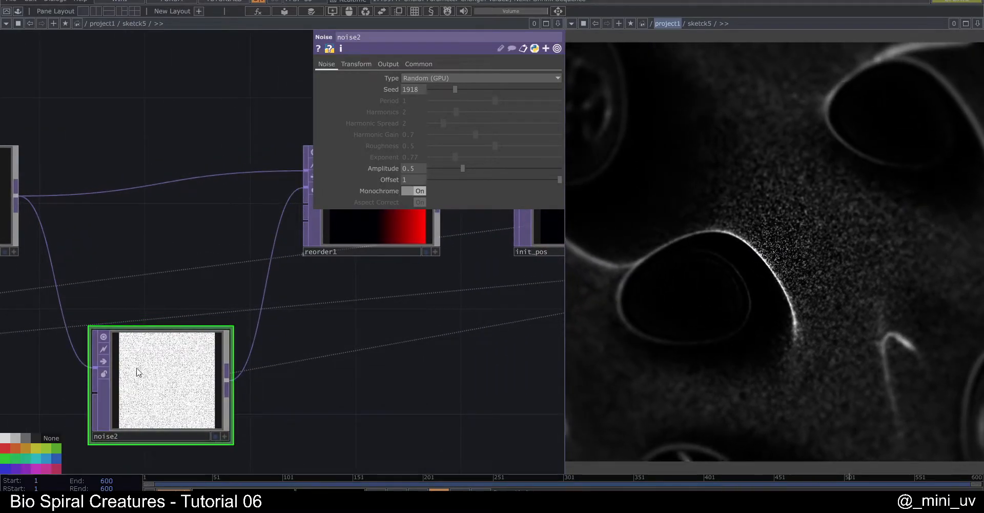
Examine how the reorder1 node assigns its two inputs to the red, green, blue and alpha outputs
left_click_drag(243, 258, 205, 318)
scroll(378, 238, "up", 2)
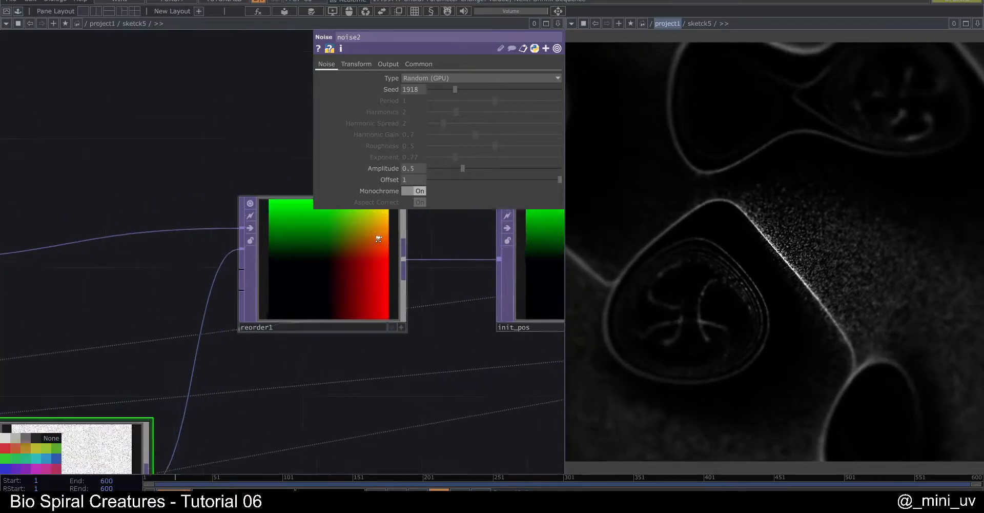
left_click(348, 261)
scroll(348, 261, "up", 3)
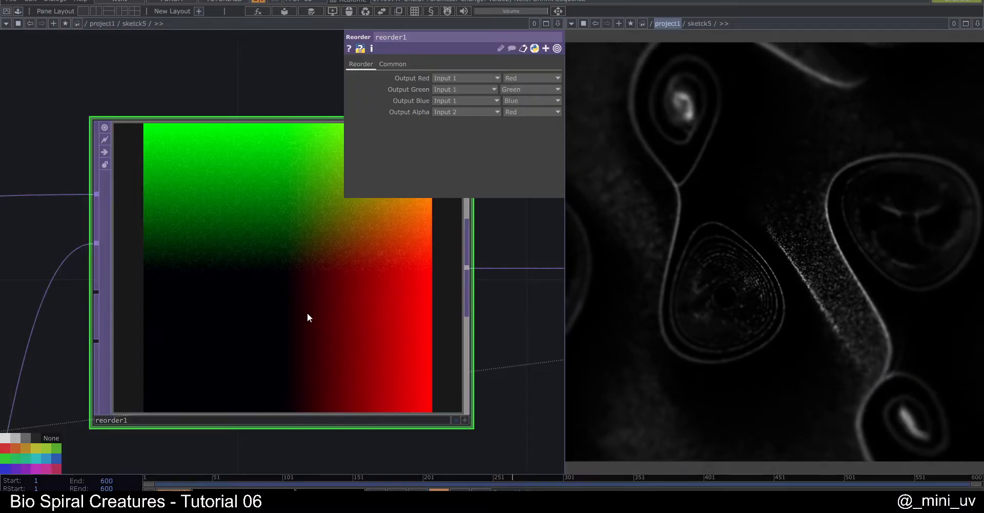
scroll(220, 272, "down", 4)
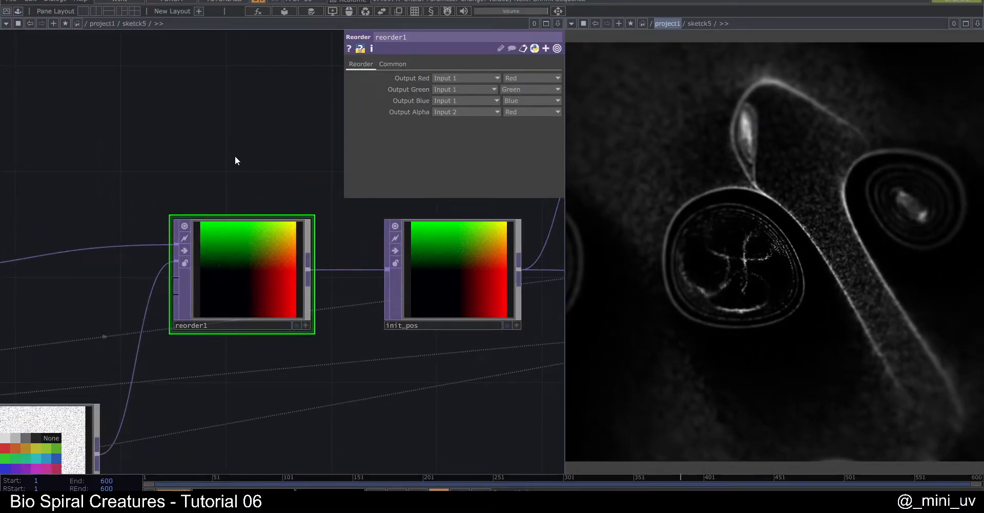
left_click_drag(234, 155, 284, 144)
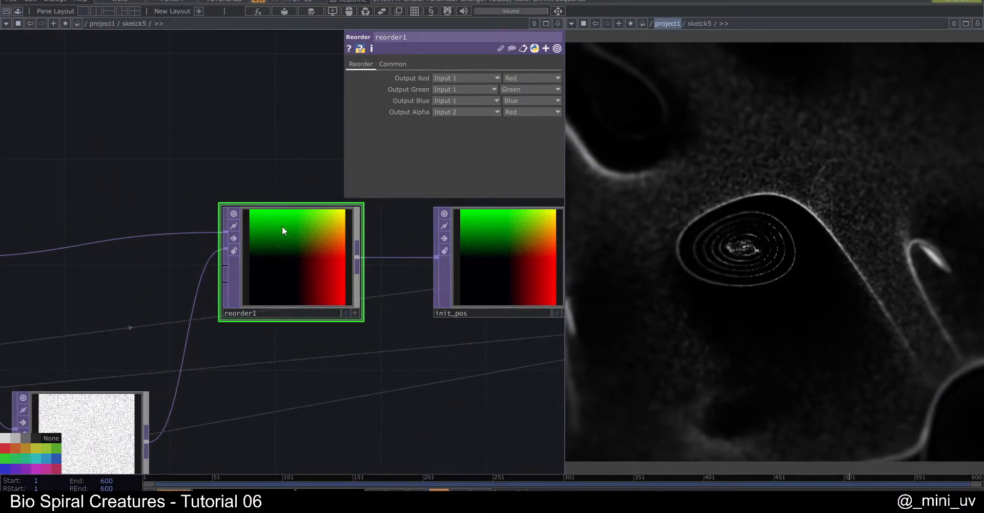
scroll(294, 227, "down", 3)
Trace the reorder1 output through init_pos to the feedback1 and glsl1 nodes
left_click_drag(340, 221, 211, 263)
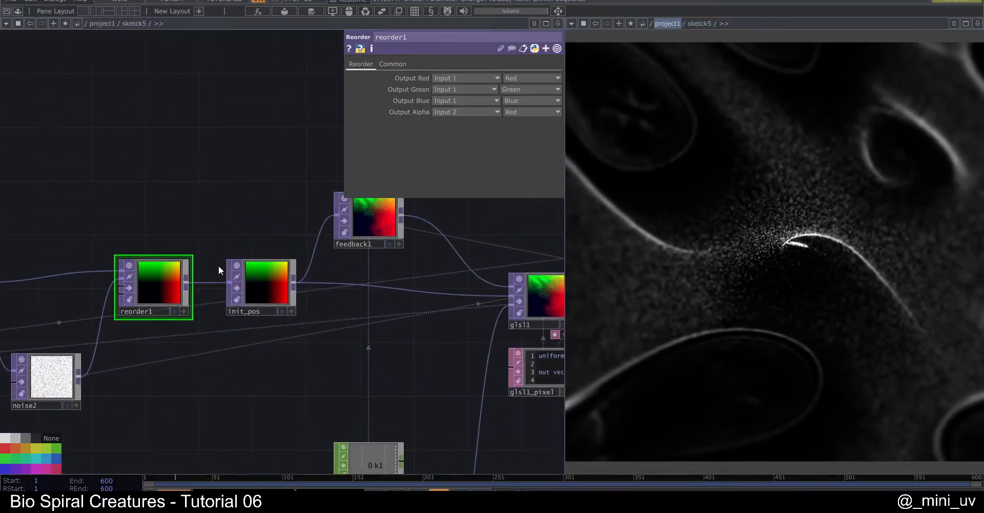
left_click_drag(347, 349, 275, 340)
left_click_drag(141, 217, 166, 213)
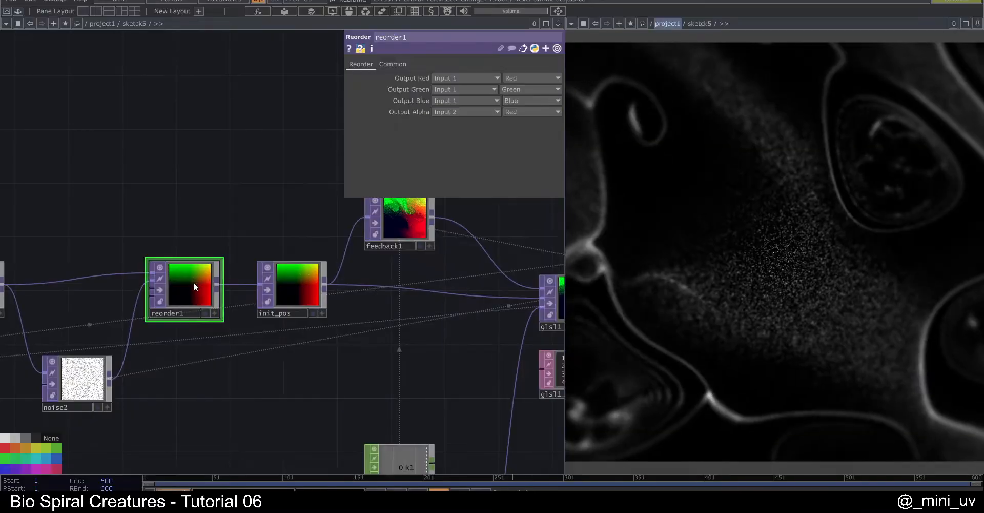
scroll(192, 281, "up", 4)
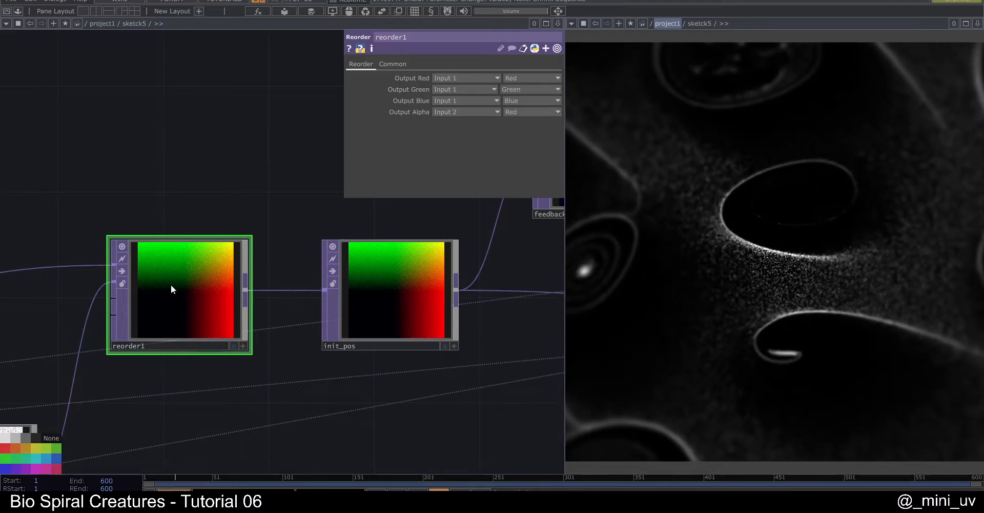
left_click_drag(185, 183, 126, 199)
scroll(127, 199, "down", 4)
left_click_drag(214, 193, 112, 223)
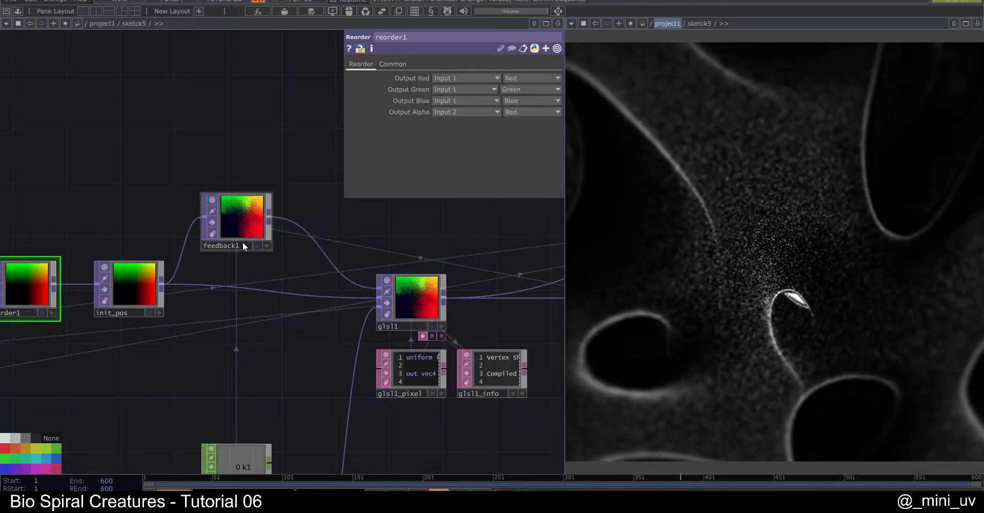
Look over the keyboardin1 node below feedback1 and inspect the force texture up close
scroll(303, 281, "down", 5)
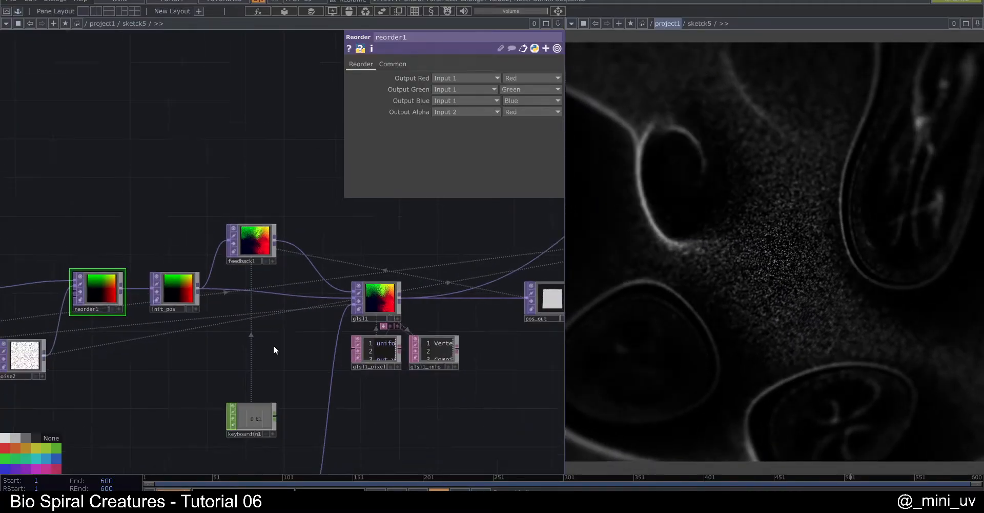
scroll(303, 403, "up", 10)
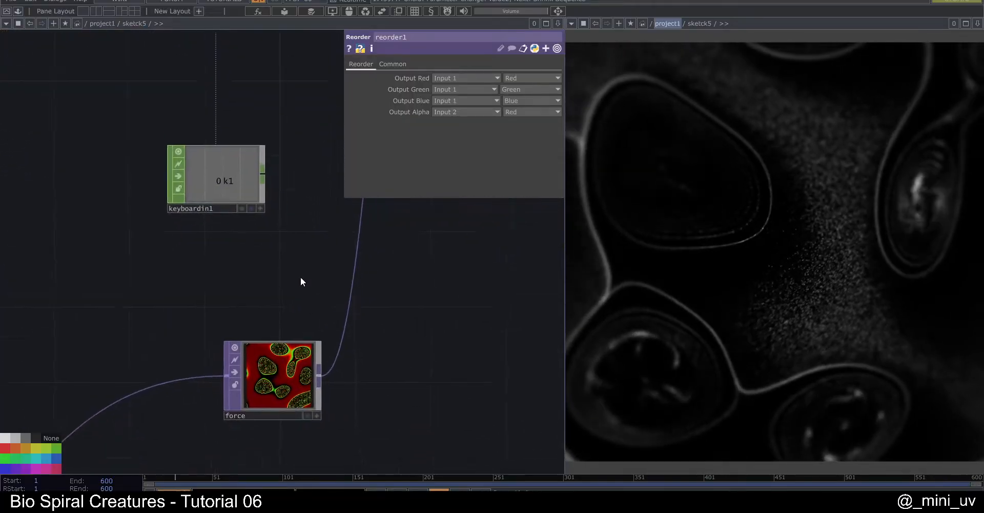
scroll(224, 365, "down", 8)
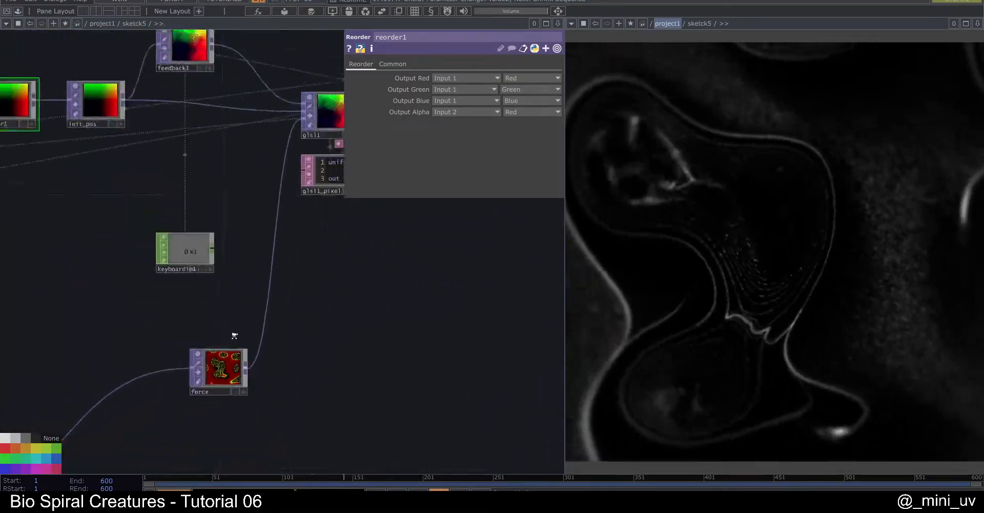
scroll(205, 343, "up", 7)
scroll(189, 327, "up", 2)
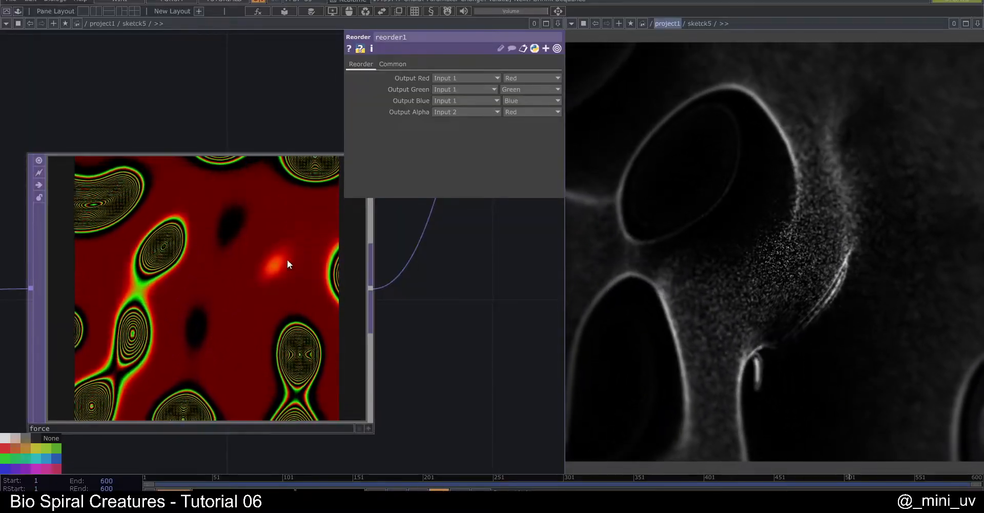
scroll(259, 302, "down", 3)
scroll(257, 301, "down", 8)
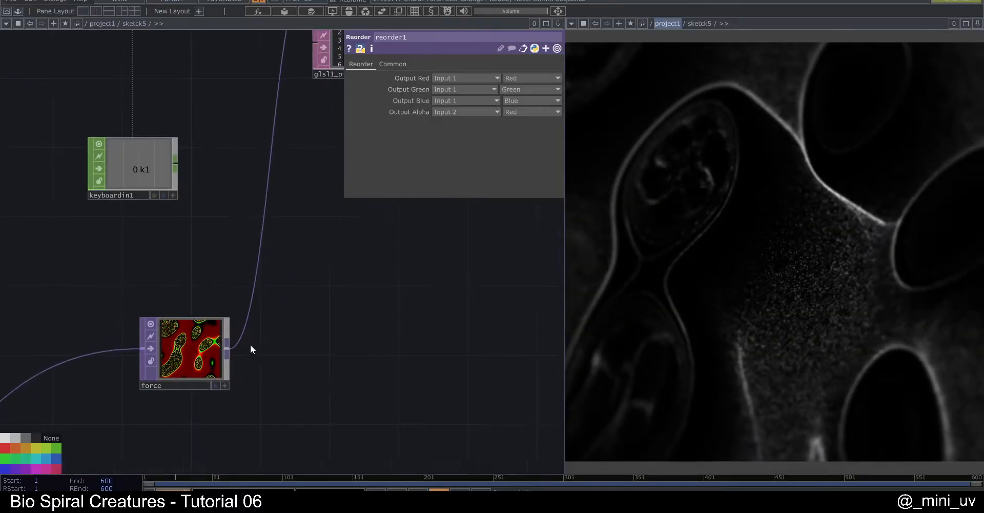
Trace the connections from feedback1 and force into glsl1 and on towards pos_out
left_click_drag(297, 310, 293, 360)
scroll(258, 255, "up", 5)
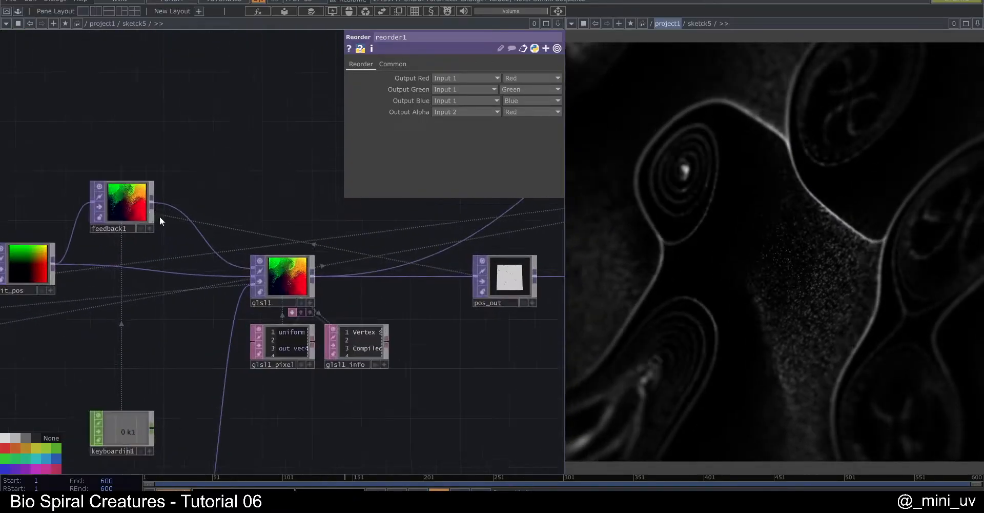
left_click_drag(267, 215, 311, 204)
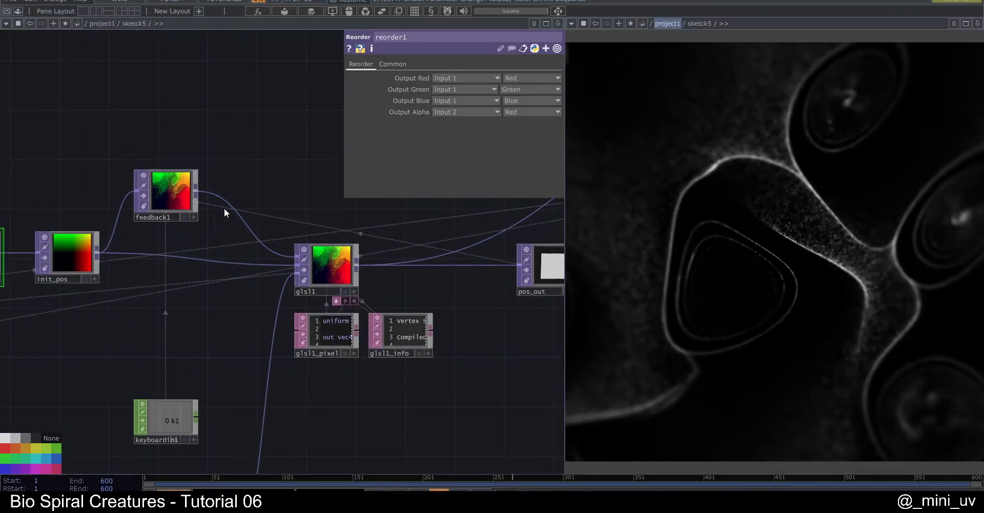
scroll(186, 186, "up", 2)
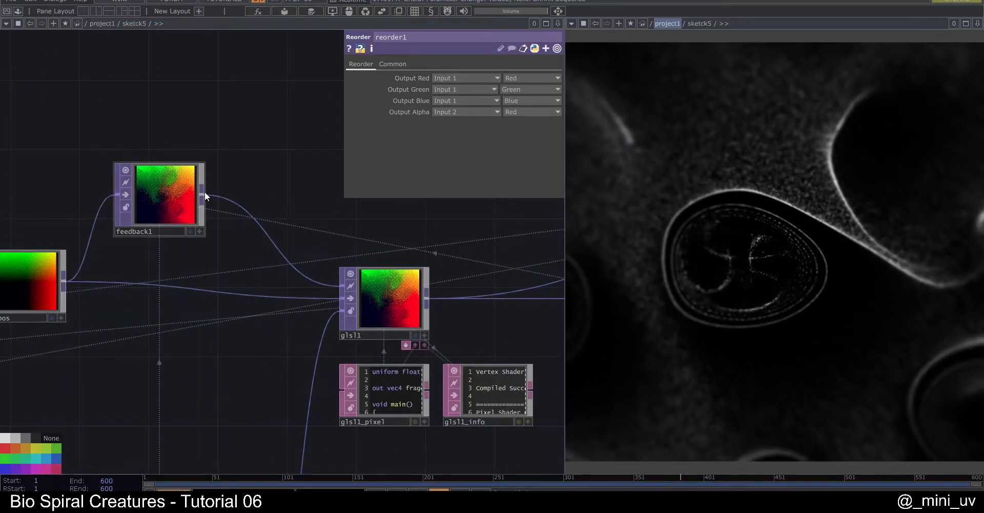
left_click_drag(337, 223, 297, 237)
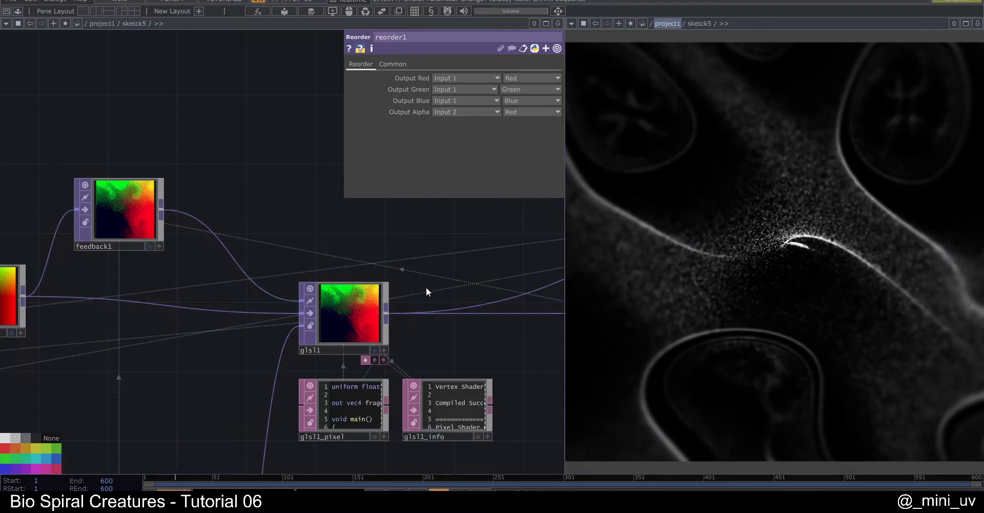
left_click_drag(425, 305, 371, 261)
scroll(318, 359, "up", 2)
scroll(281, 266, "down", 2)
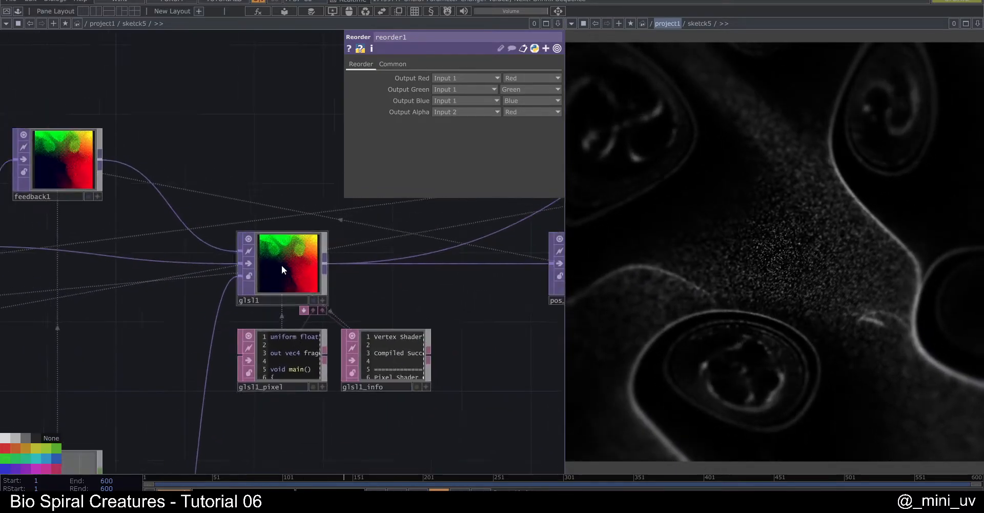
Check glsl1's uStep uniform, hide the parameter window and read through the glsl1_pixel shader code
scroll(282, 264, "up", 2)
left_click(282, 264)
scroll(296, 423, "up", 3)
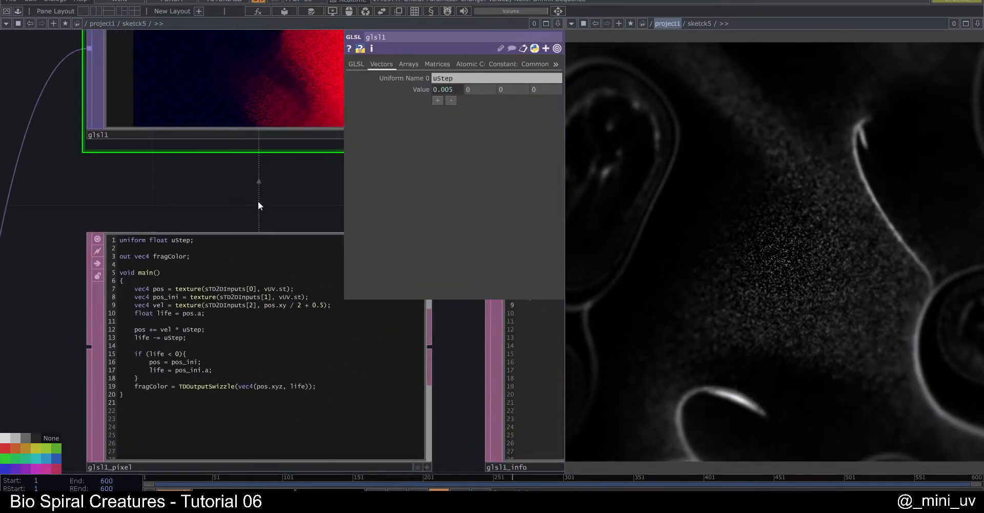
scroll(257, 202, "up", 1)
key("p")
left_click_drag(279, 197, 300, 194)
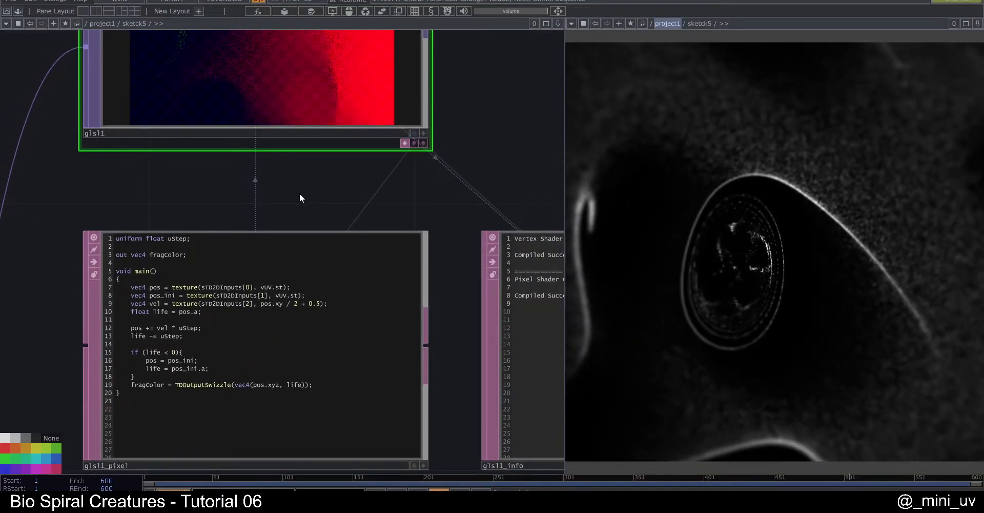
left_click_drag(299, 194, 294, 195)
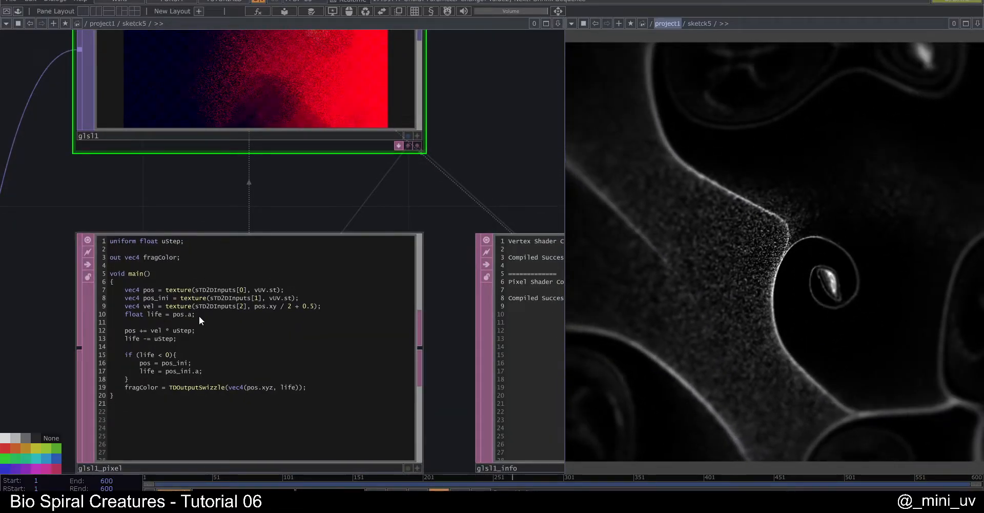
scroll(211, 320, "down", 3)
scroll(260, 371, "up", 3)
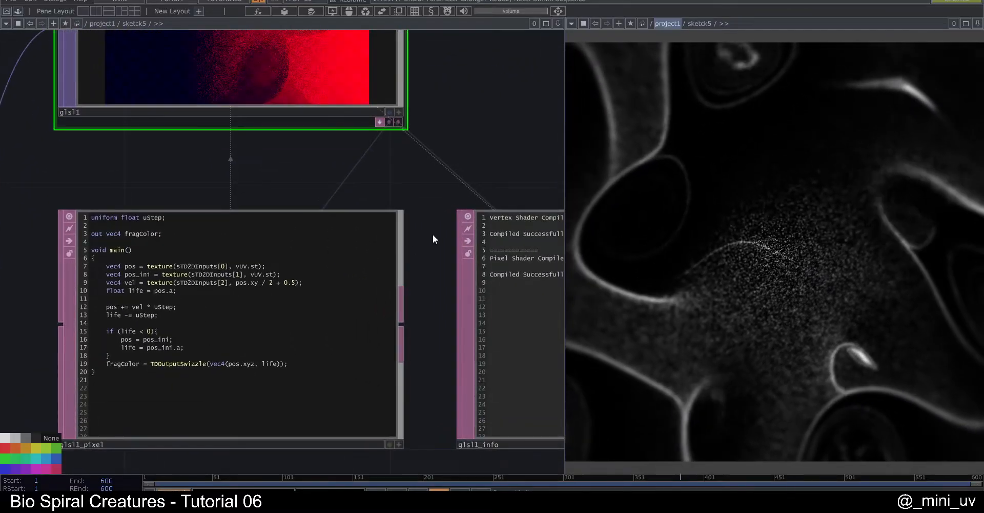
left_click_drag(442, 190, 448, 171)
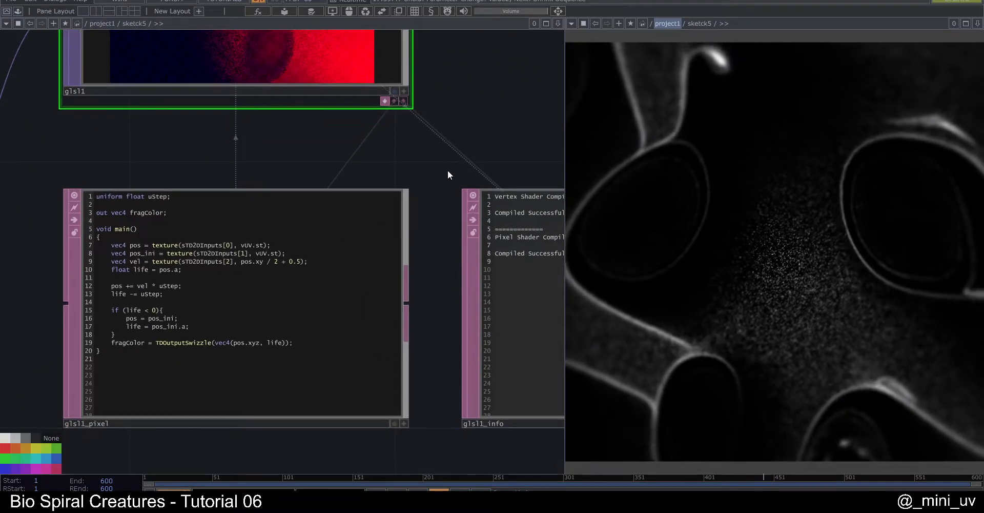
Compare the shader's pos, pos_ini and vel texture lookups with the feedback1, init_pos and force nodes wired into glsl1
left_click(137, 244)
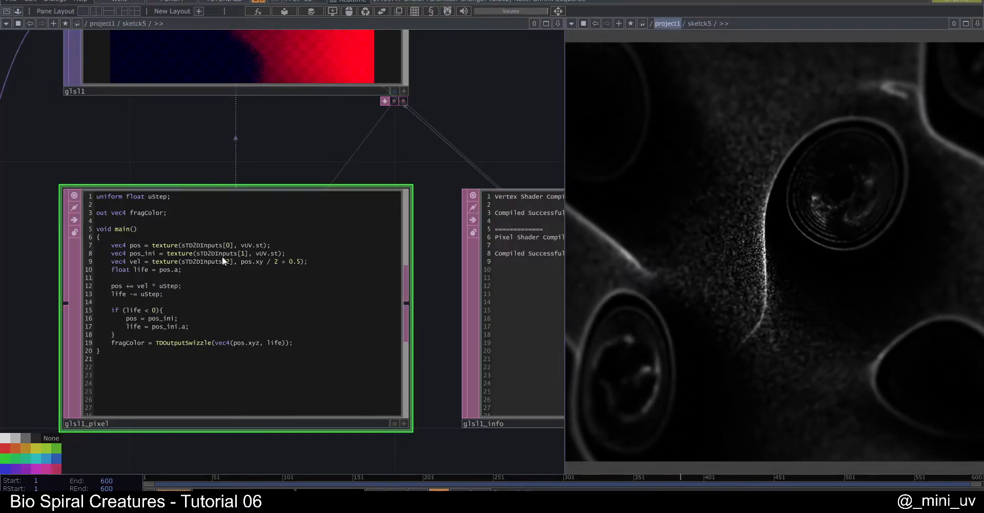
scroll(222, 256, "down", 5)
scroll(156, 195, "up", 4)
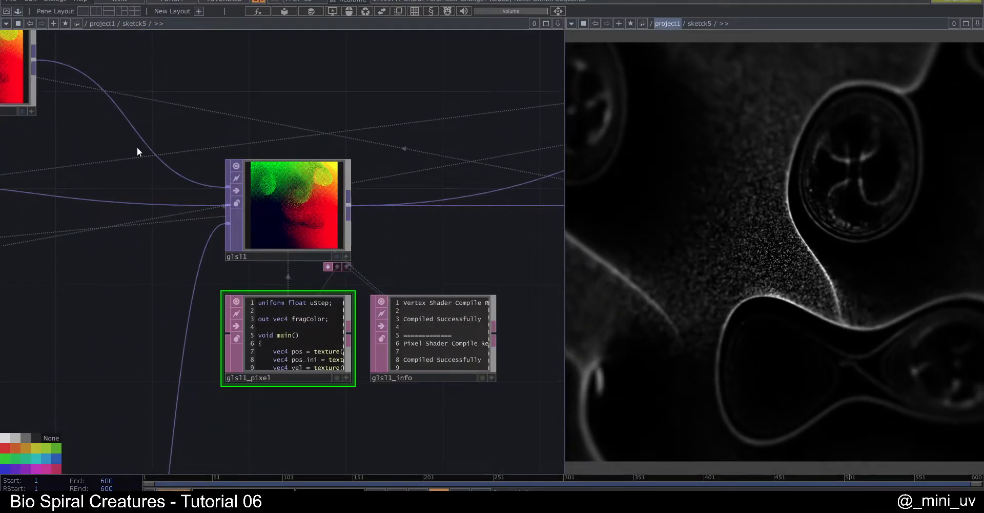
left_click_drag(137, 149, 270, 176)
scroll(270, 175, "down", 4)
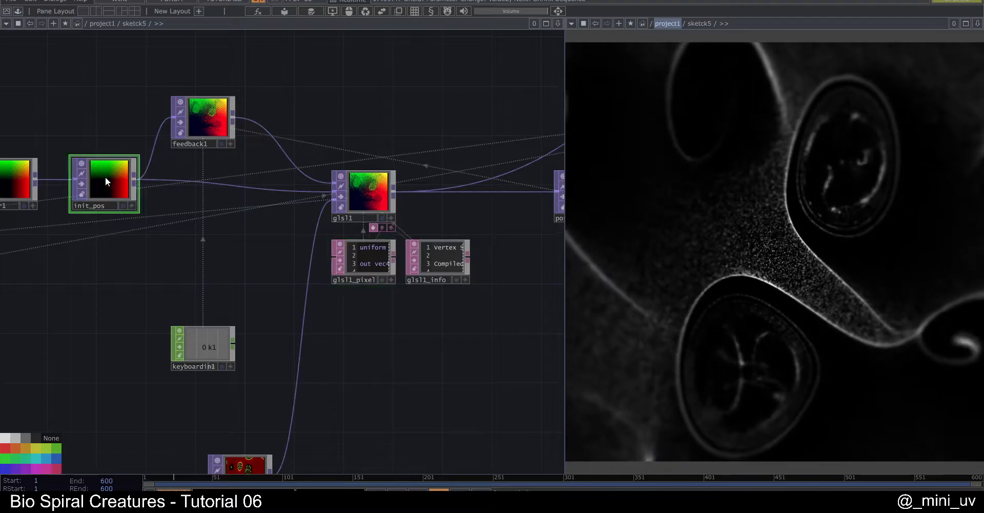
scroll(328, 276, "up", 8)
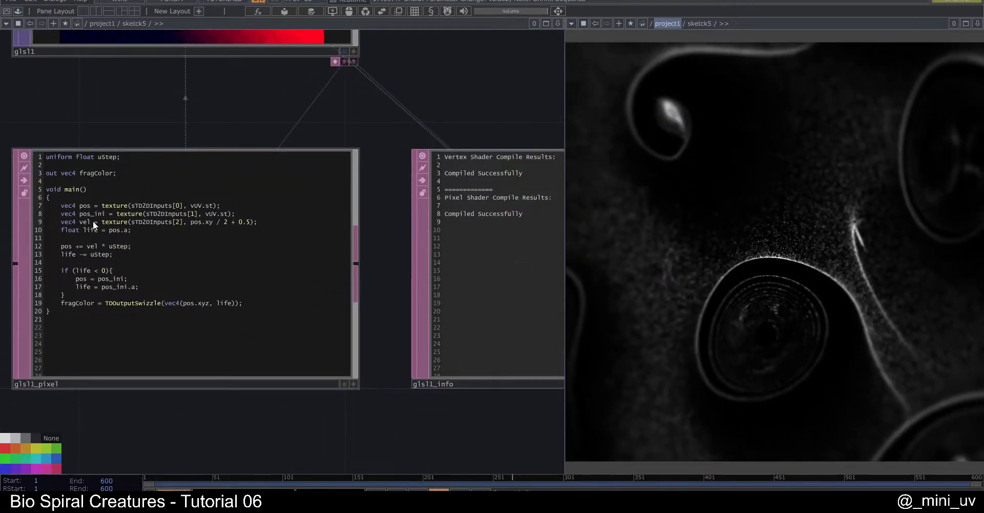
scroll(89, 220, "down", 8)
left_click_drag(66, 104, 130, 128)
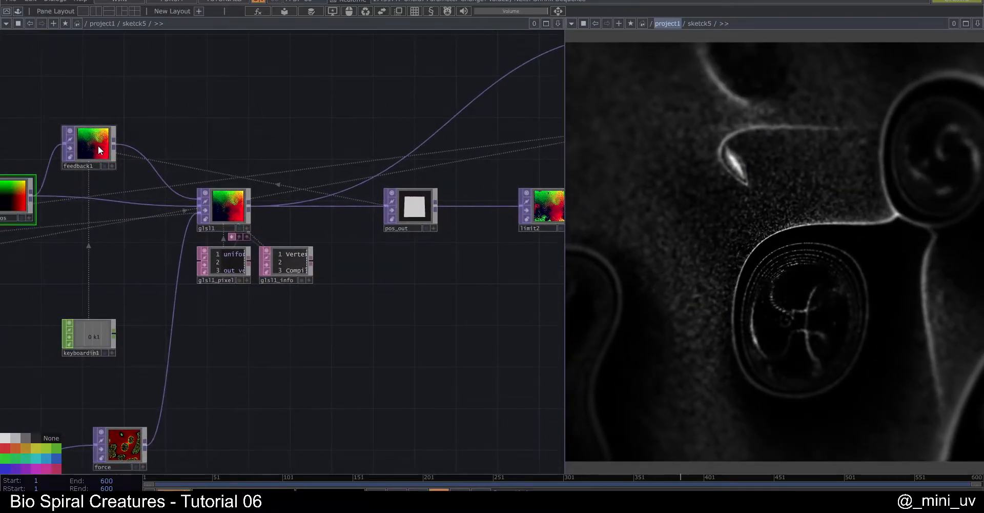
Examine the feedback loop between feedback1, glsl1 and pos_out alongside the texture lookups in the glsl1_pixel shader
left_click(98, 146)
left_click_drag(474, 158, 456, 164)
left_click(373, 197)
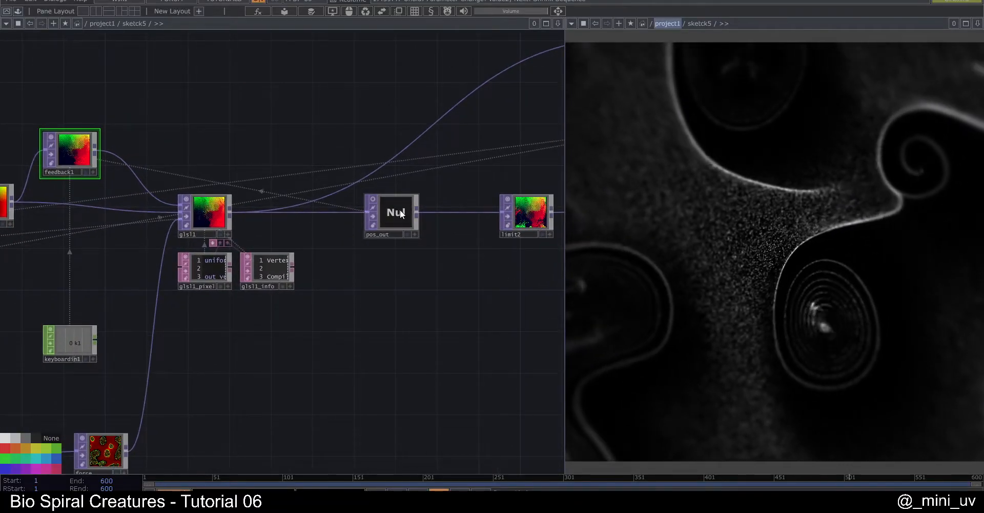
scroll(207, 238, "up", 3)
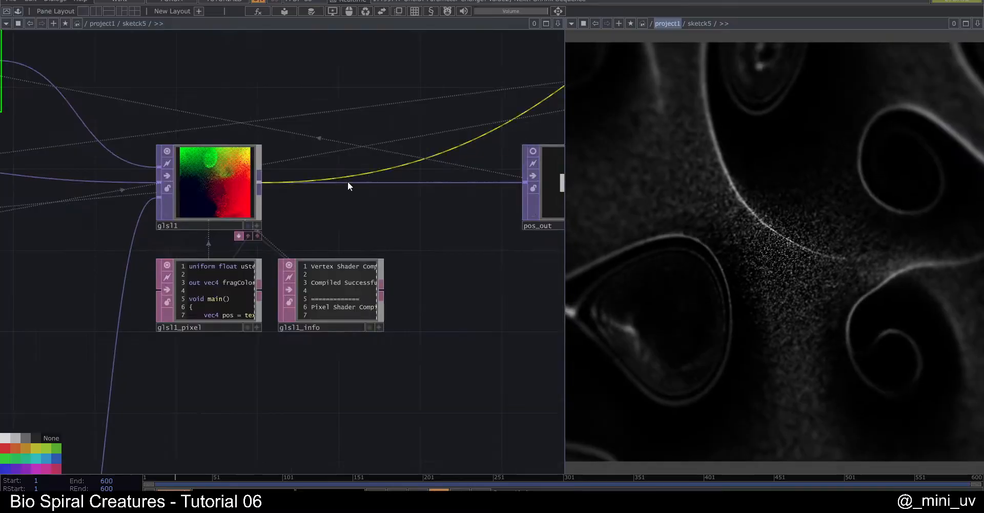
scroll(305, 224, "down", 3)
scroll(257, 251, "up", 6)
scroll(108, 259, "up", 3)
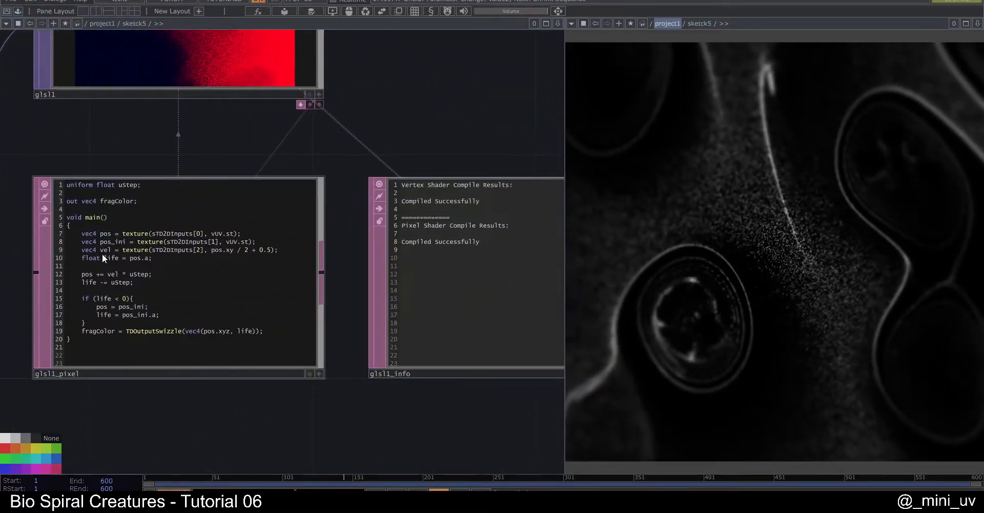
scroll(155, 250, "down", 3)
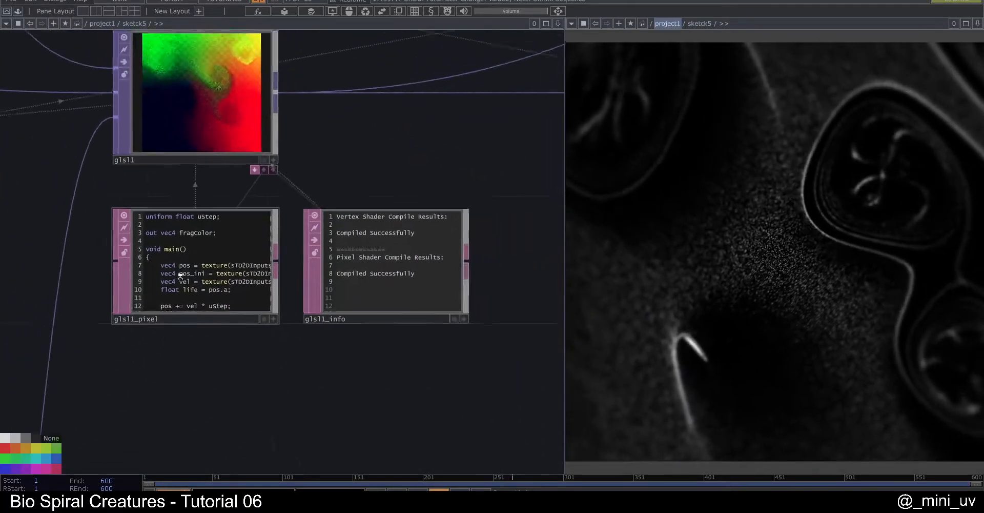
Match the force node, glsl1's third input, with the vel texture lookup in the pixel shader
left_click_drag(198, 330, 327, 220)
scroll(327, 220, "down", 3)
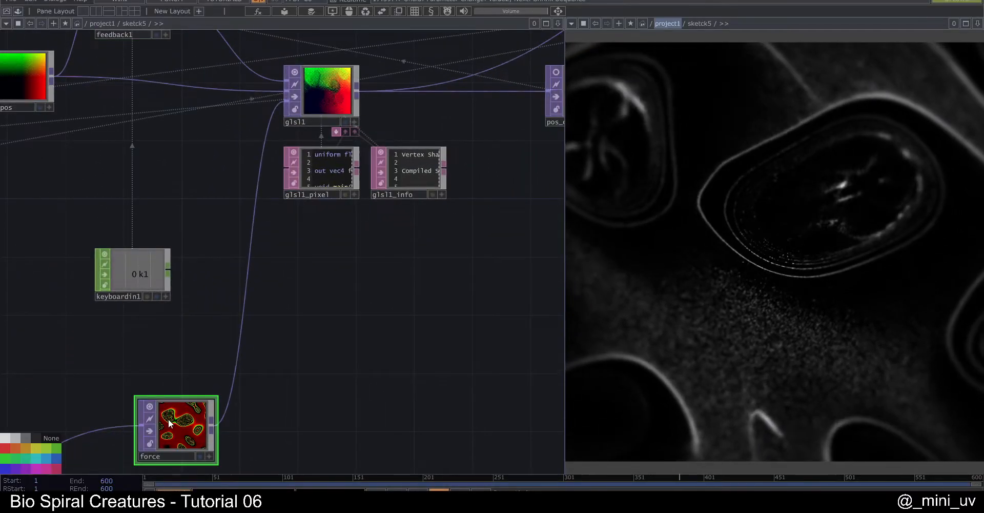
scroll(222, 256, "up", 5)
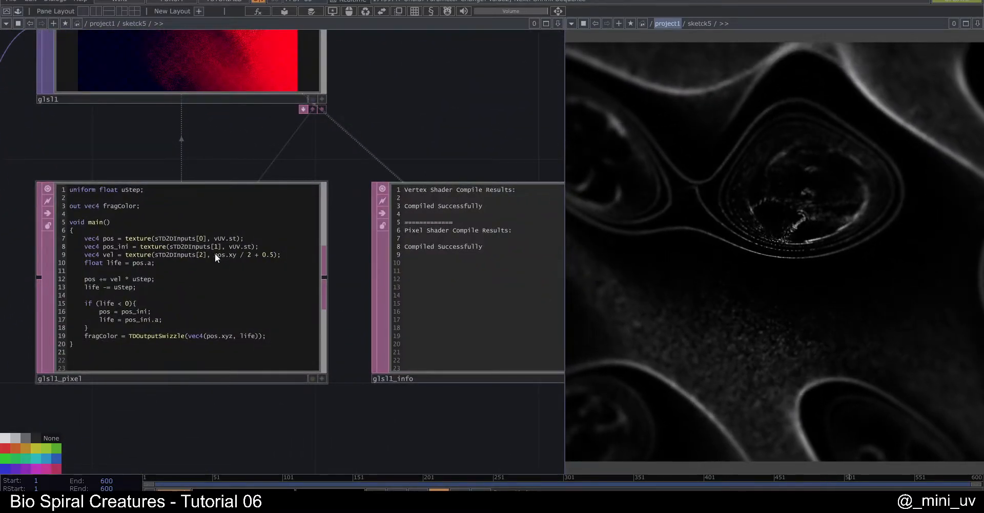
scroll(217, 252, "up", 2)
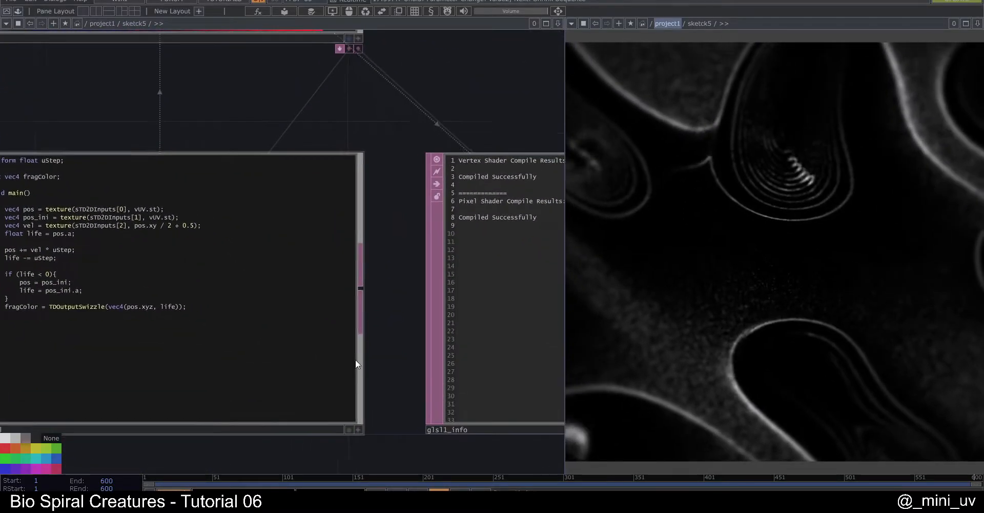
Activate the glsl1_pixel code viewer and highlight the pos.xy / 2 + 0.5 coordinate expression in the vel line
left_click(359, 428)
left_click(114, 223)
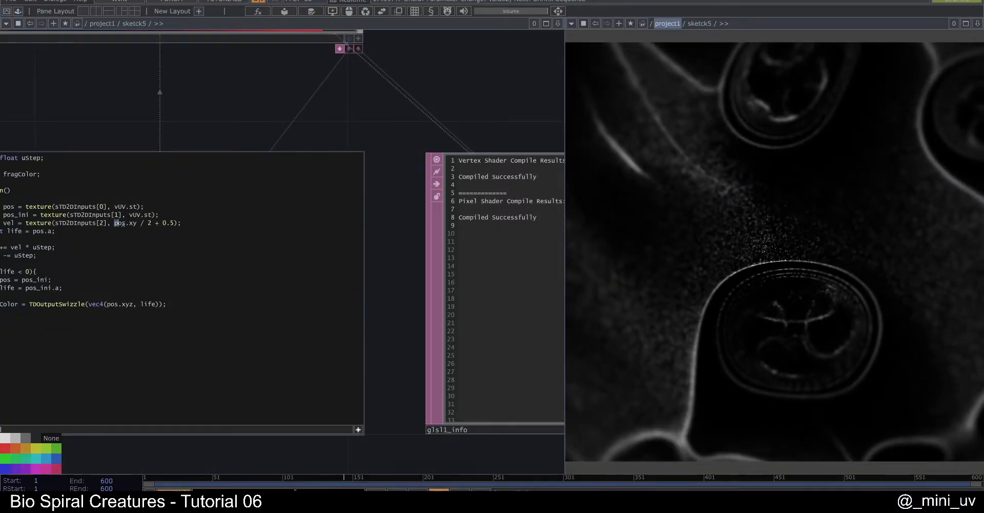
left_click_drag(118, 224, 163, 224)
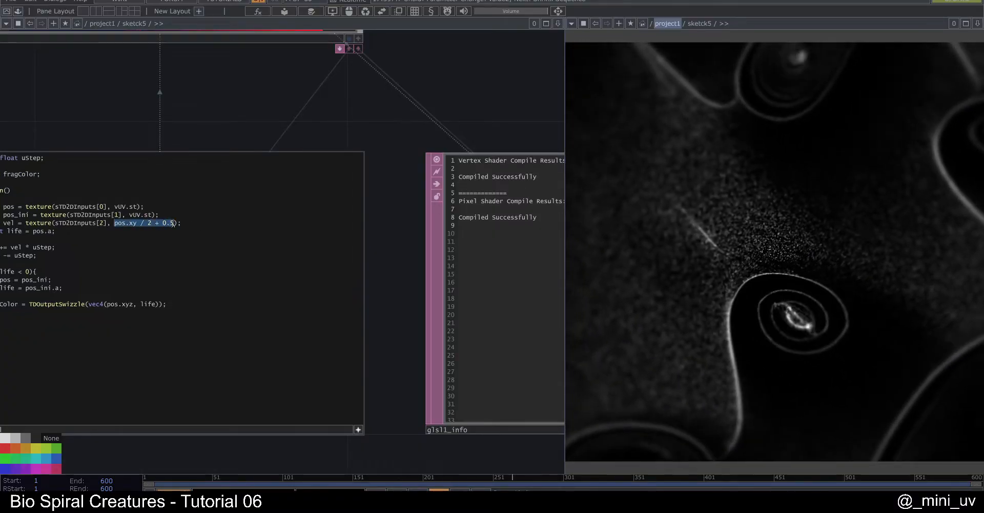
left_click_drag(316, 91, 374, 97)
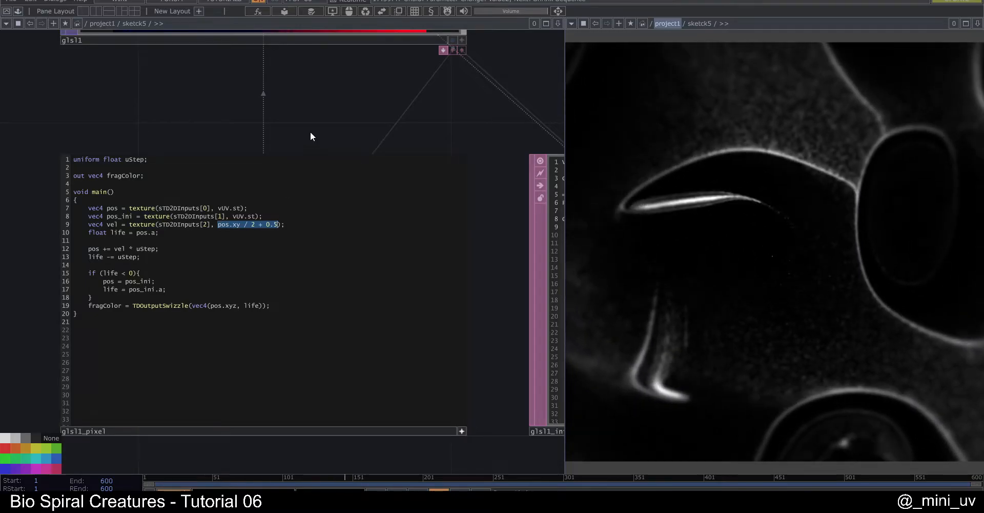
left_click(410, 120)
left_click_drag(390, 109, 396, 107)
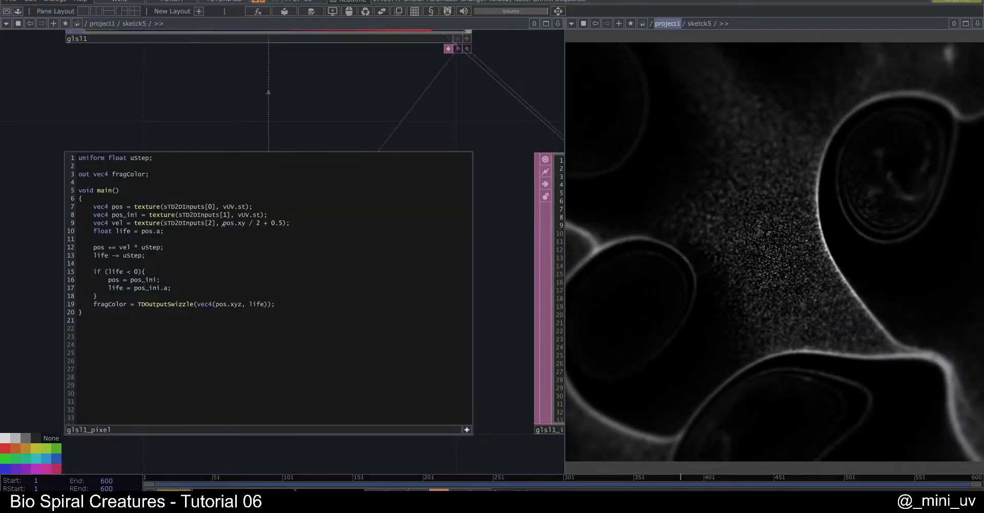
left_click_drag(223, 224, 261, 224)
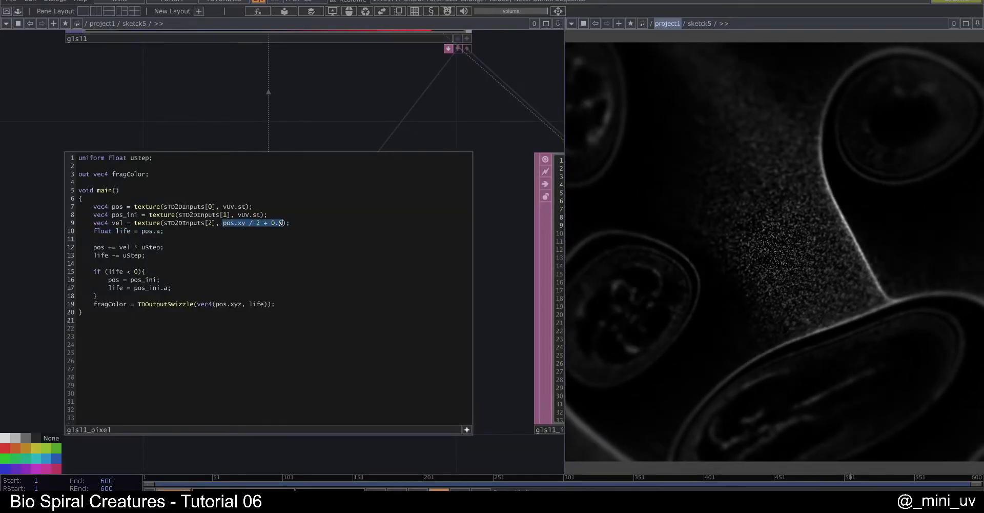
left_click(282, 223)
Examine how the shader reads particle life from the alpha channel, highlighting the end of the float life = pos.a line
scroll(224, 224, "down", 3)
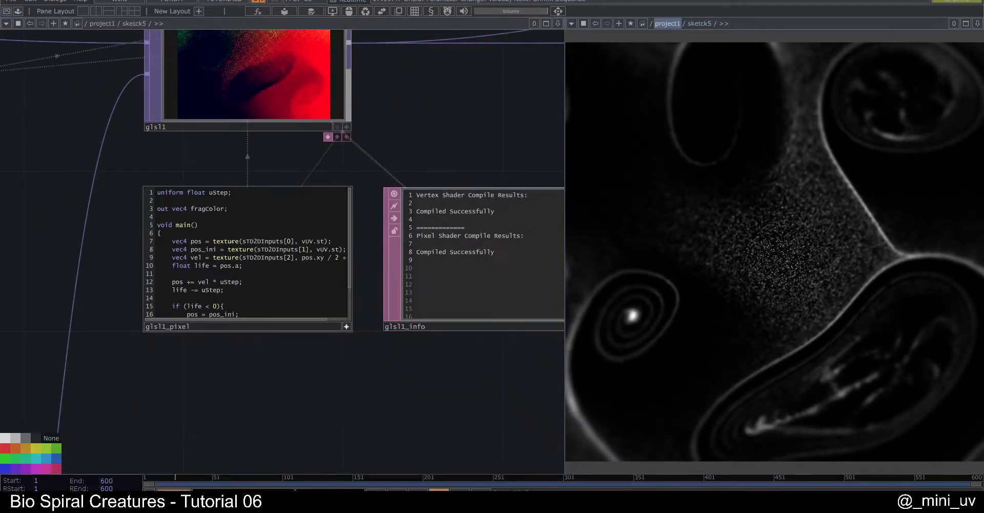
scroll(234, 378, "up", 3)
left_click_drag(233, 378, 202, 413)
scroll(79, 208, "up", 2)
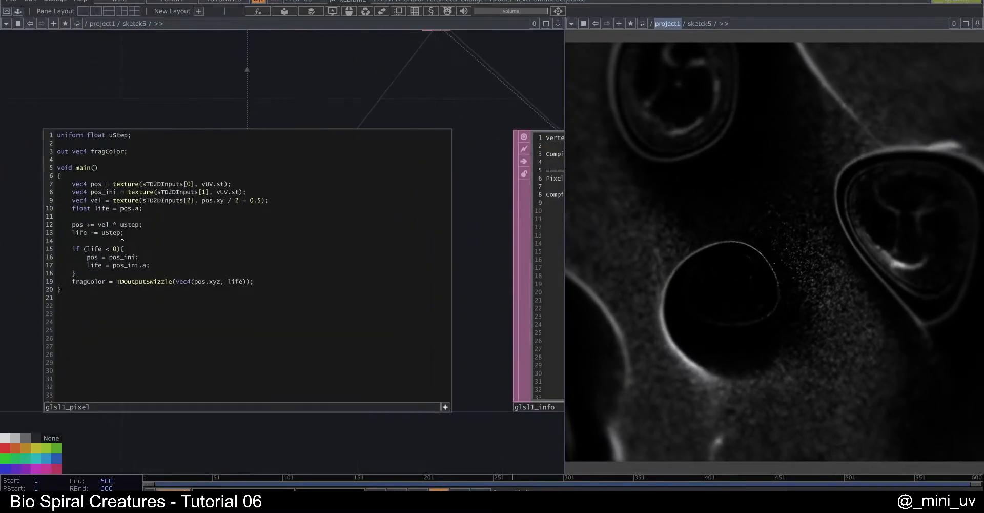
left_click_drag(103, 208, 109, 208)
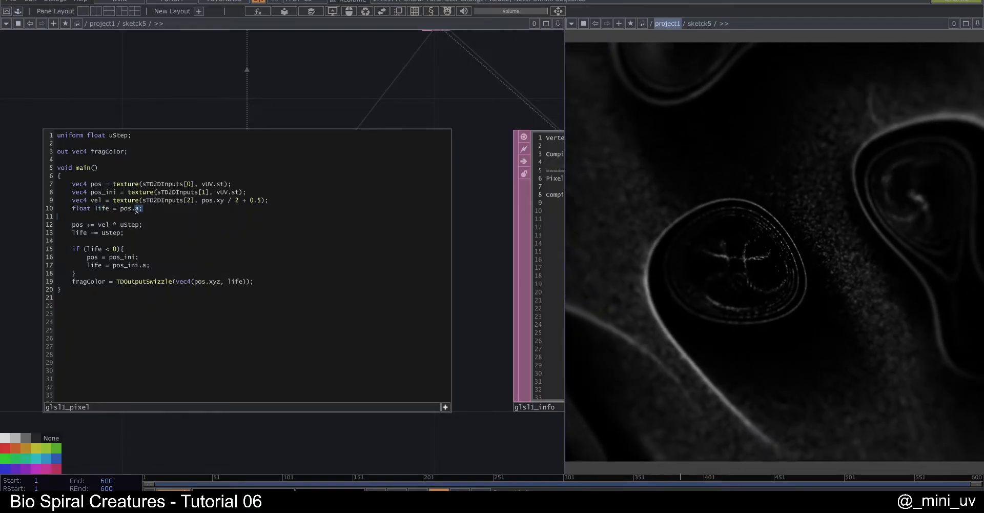
Highlight vel and uStep in the shader's pos += vel * uStep line and expand glsl1's uStep uniform value to show its expression
left_click(122, 209)
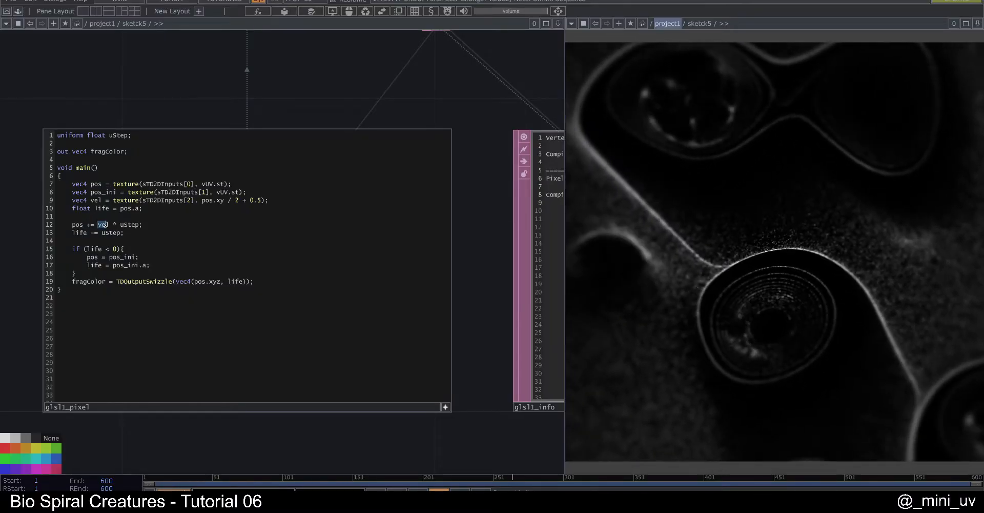
left_click(106, 225)
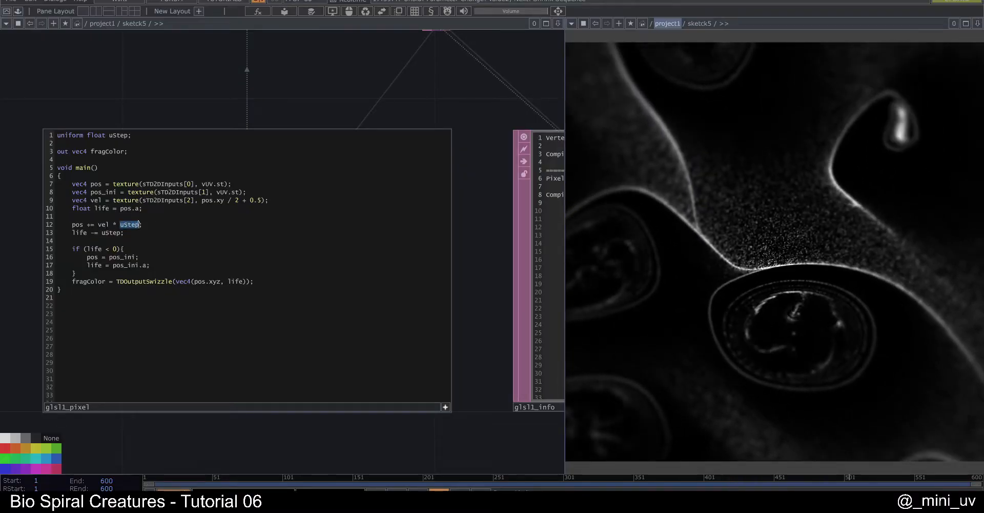
scroll(120, 208, "down", 5)
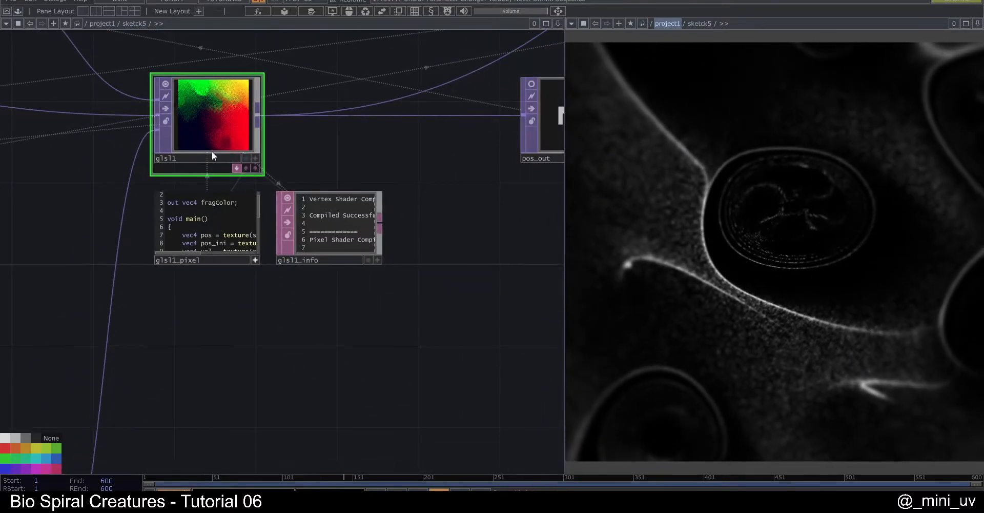
key("p")
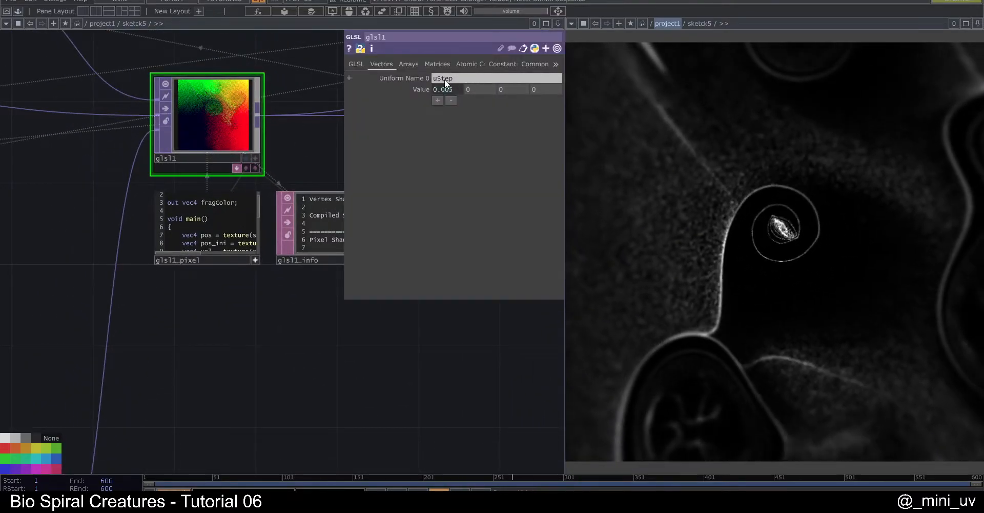
left_click(453, 89)
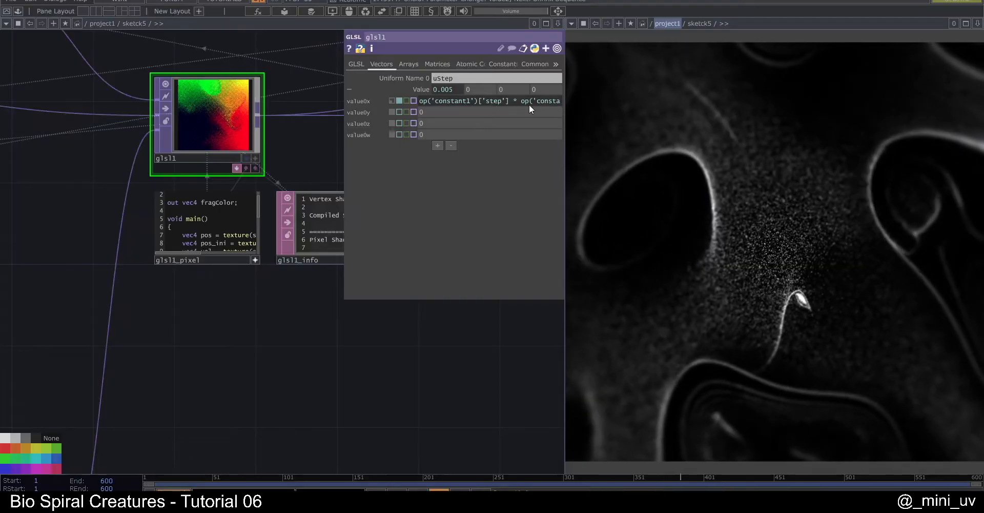
Widen the glsl1 parameter window to read the full uStep expression and trace its step and speed references to constant1
scroll(313, 272, "down", 5)
left_click_drag(342, 167, 247, 151)
left_click_drag(97, 113, 196, 125)
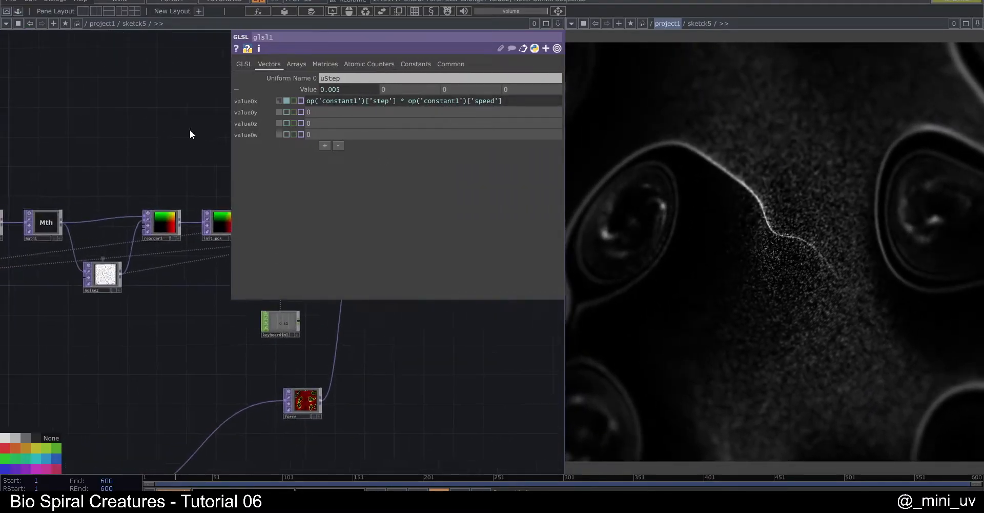
scroll(195, 128, "down", 6)
scroll(54, 172, "up", 7)
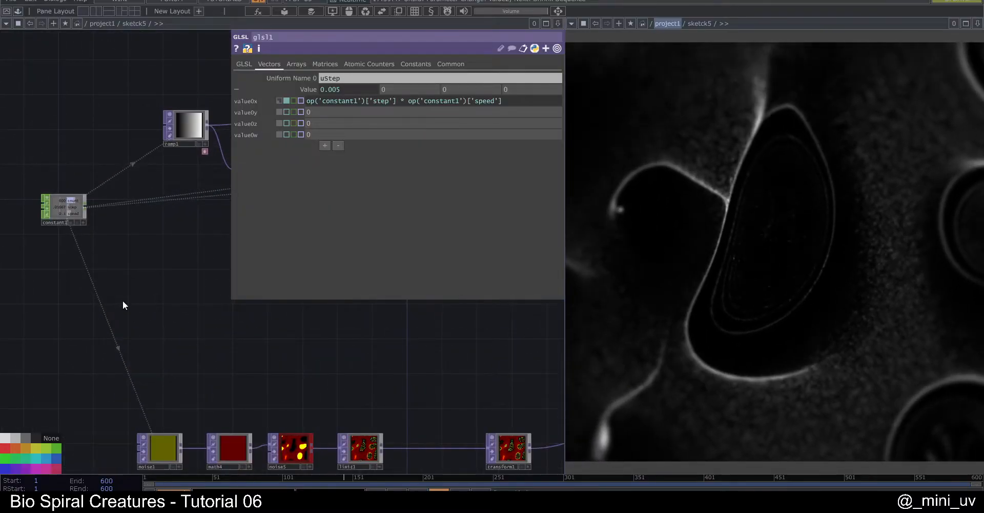
Close the glsl1 parameters and examine how glsl1_pixel decreases life by uStep and resets particles when life < 0
key("p")
left_click_drag(328, 282, 213, 290)
scroll(213, 290, "down", 6)
left_click_drag(464, 260, 437, 266)
scroll(438, 267, "up", 10)
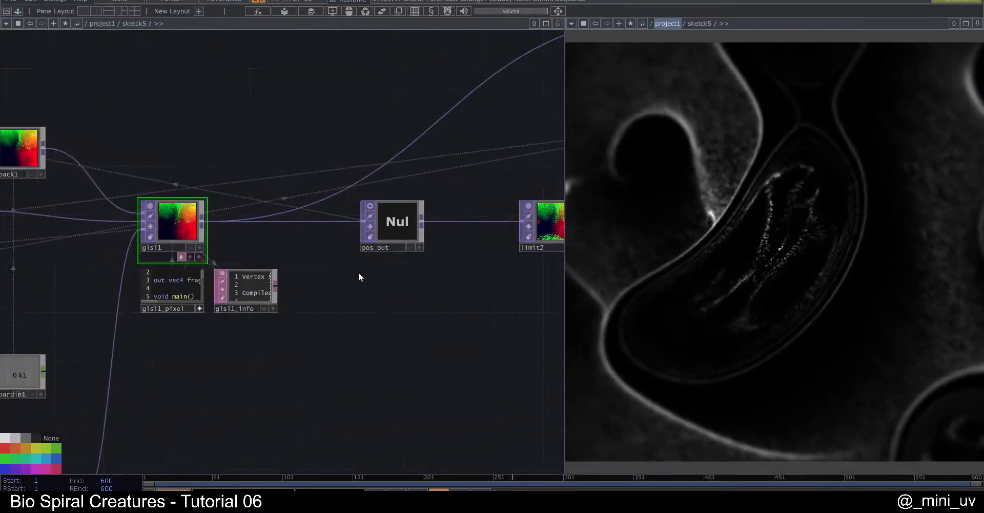
left_click_drag(240, 368, 277, 376)
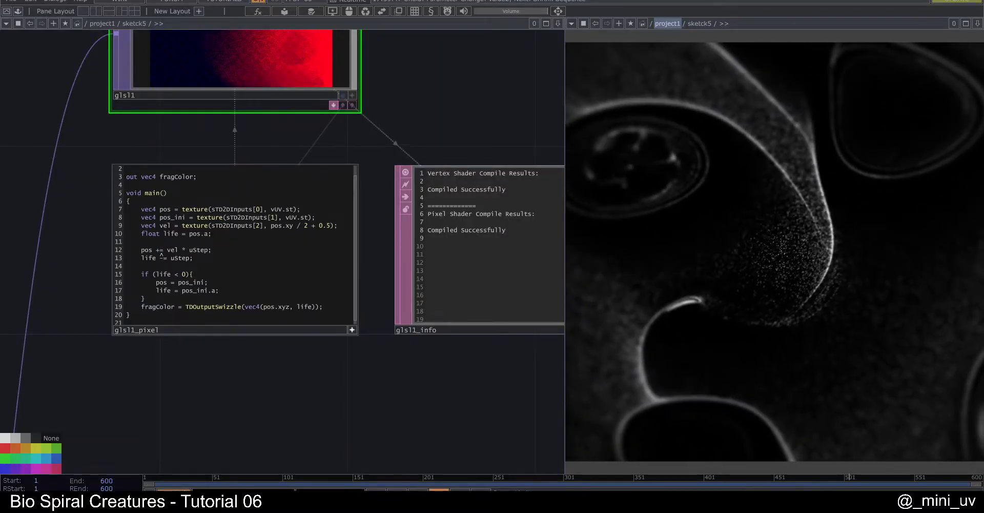
scroll(146, 261, "up", 1)
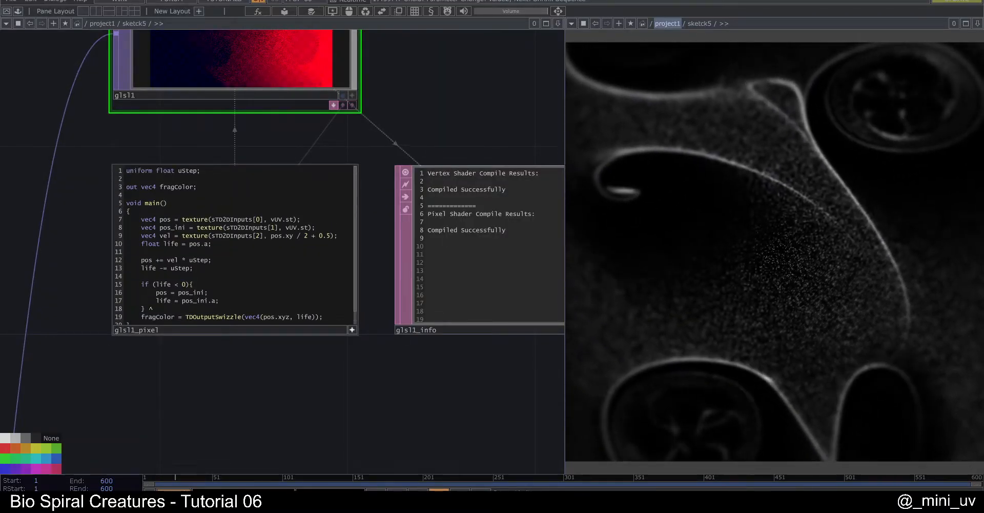
scroll(154, 339, "up", 3)
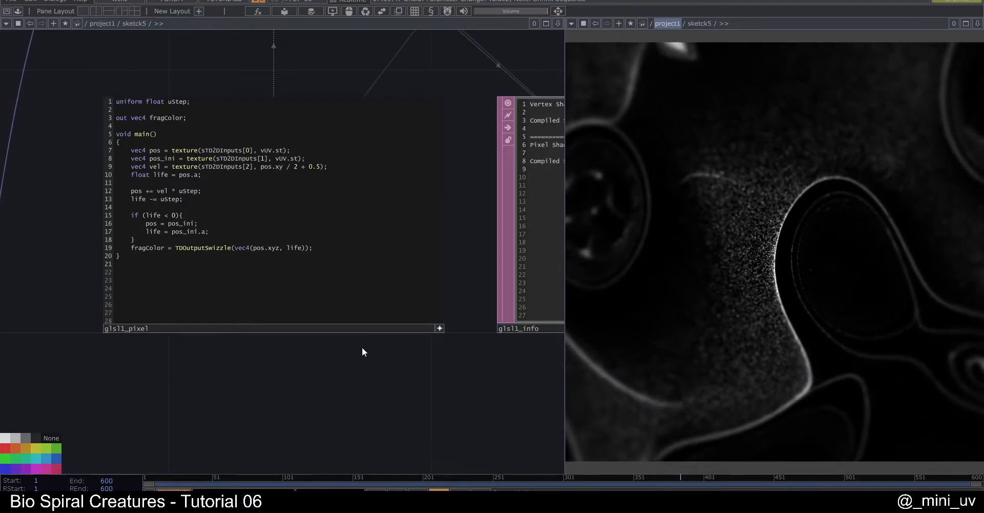
Deactivate the glsl1_pixel code viewer and bring glsl1 and its pos_out connection into view
left_click(439, 327)
left_click_drag(429, 376, 277, 340)
scroll(279, 340, "down", 3)
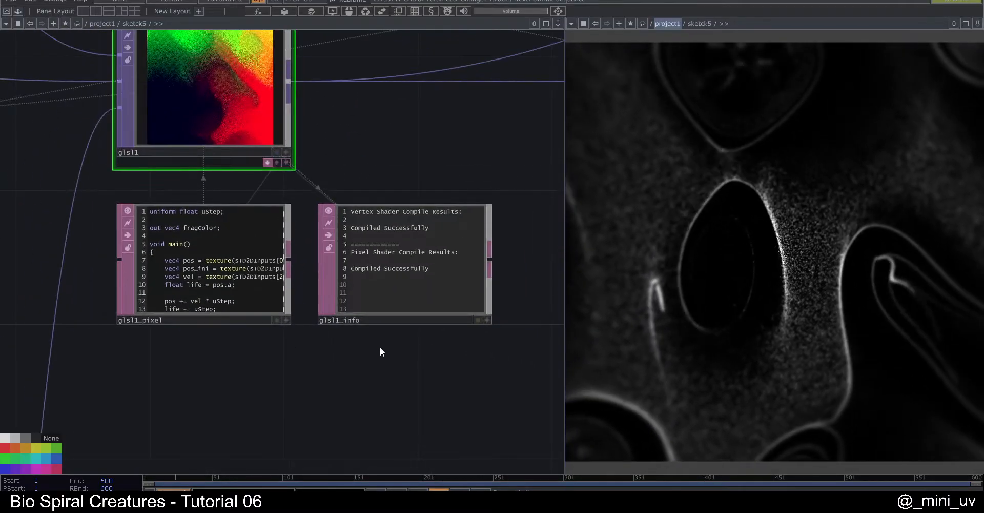
left_click_drag(359, 340, 288, 337)
scroll(287, 337, "down", 3)
left_click_drag(436, 311, 362, 311)
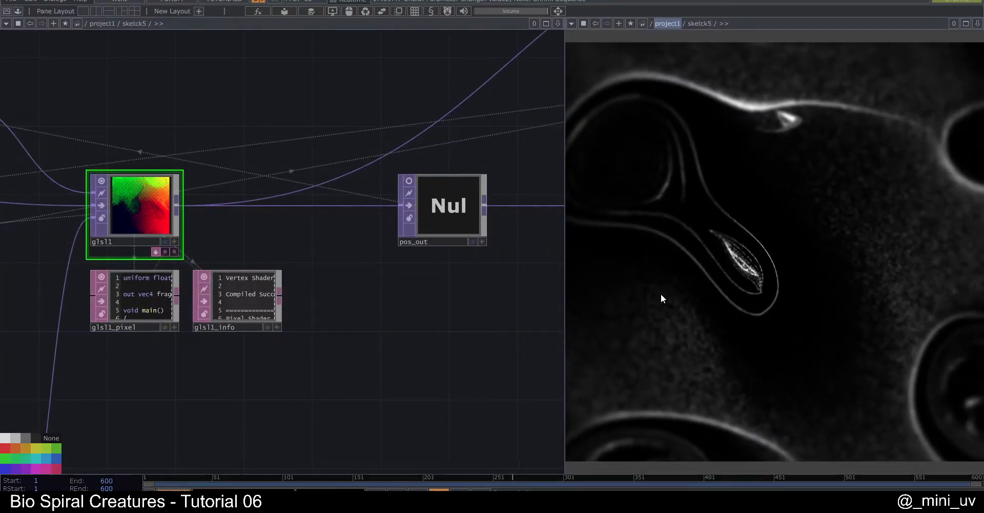
Select the force node and examine its texture and connection into glsl1
scroll(461, 240, "down", 4)
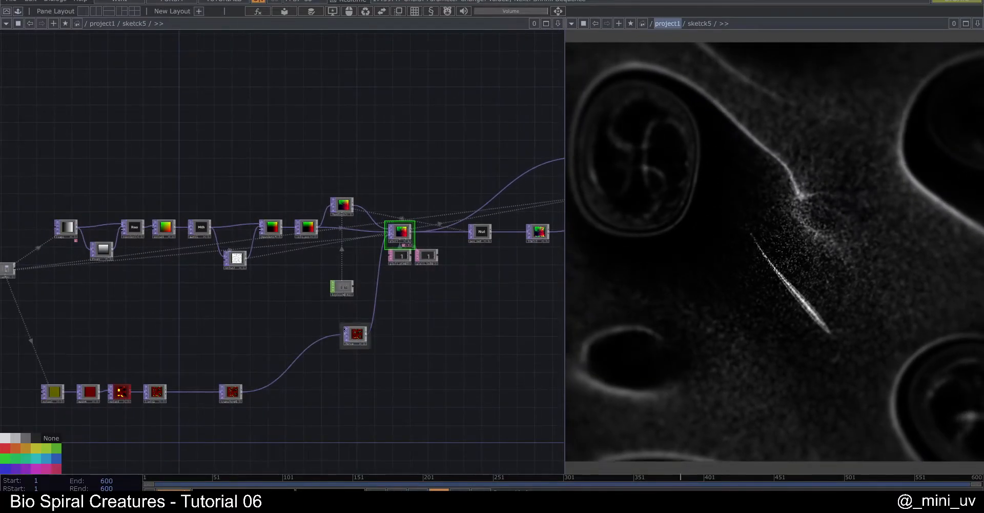
scroll(384, 344, "up", 5)
scroll(389, 344, "up", 3)
left_click(389, 346)
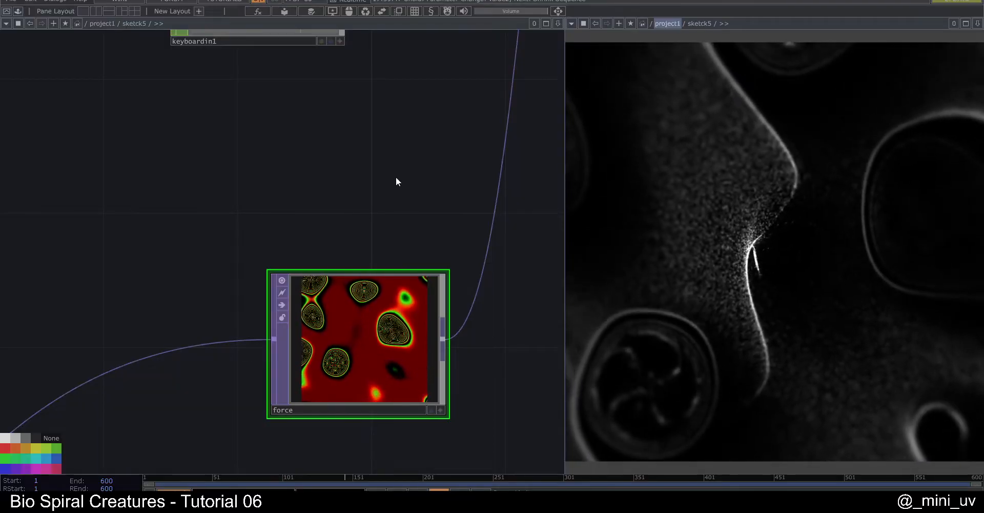
scroll(387, 183, "down", 3)
left_click_drag(387, 183, 321, 252)
left_click_drag(492, 210, 360, 263)
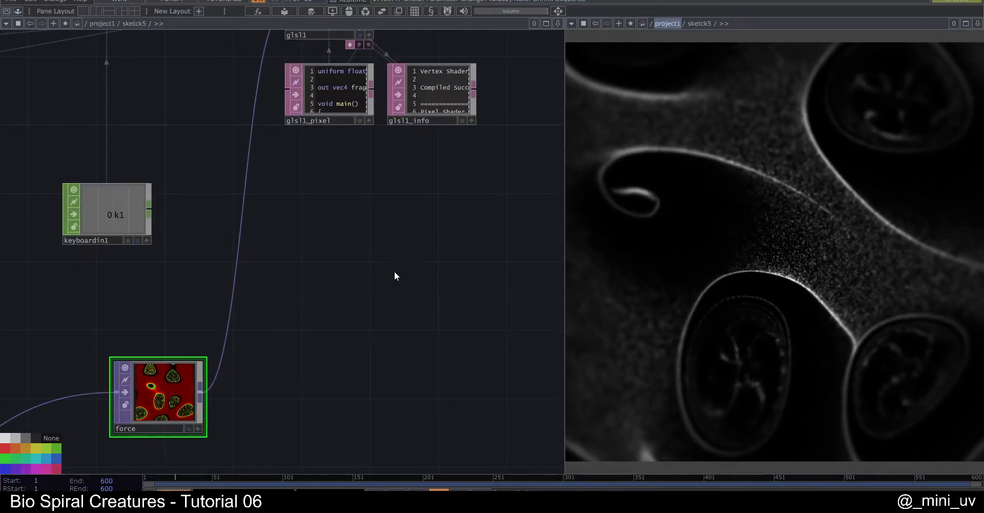
Review how the initial position, feedback1 and force nodes feed into glsl1
scroll(257, 295, "down", 3)
scroll(323, 286, "down", 5)
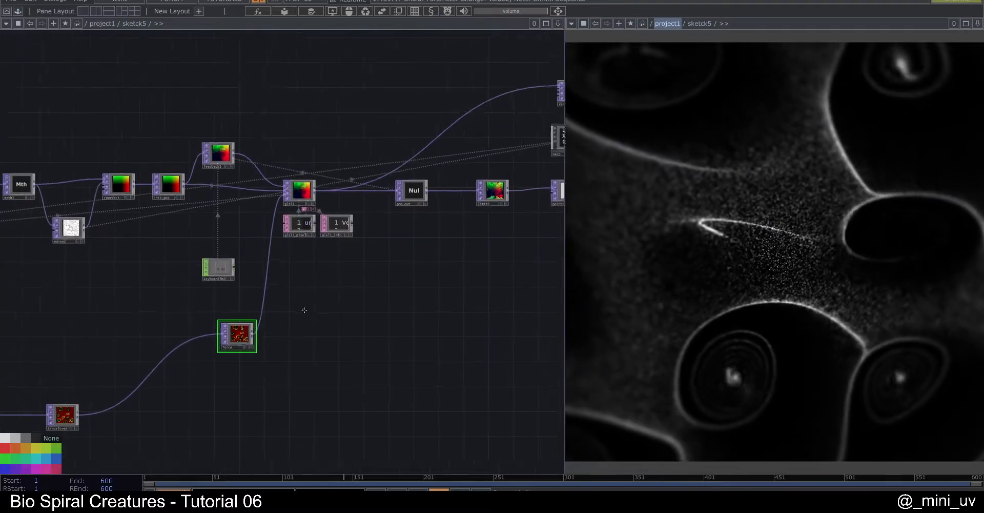
left_click_drag(394, 298, 454, 300)
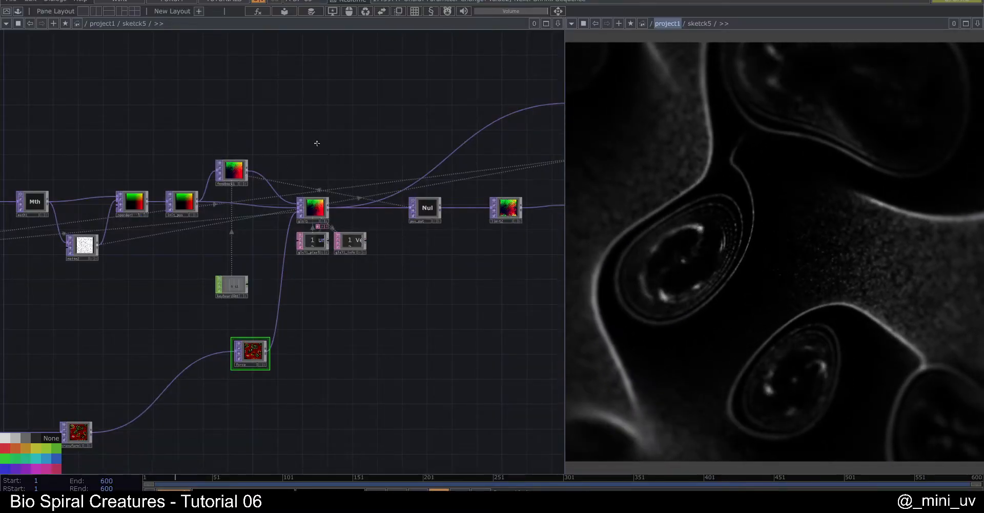
scroll(270, 220, "up", 6)
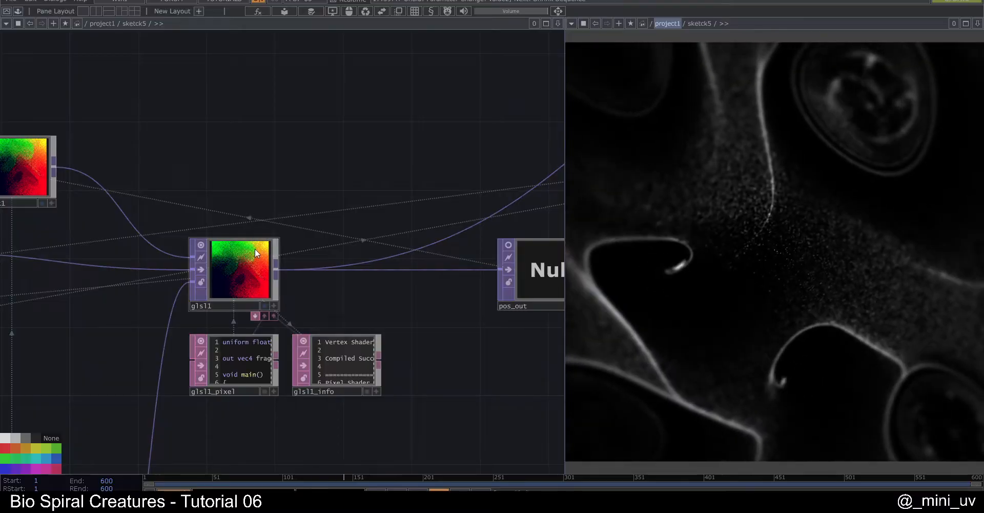
left_click_drag(252, 216, 332, 208)
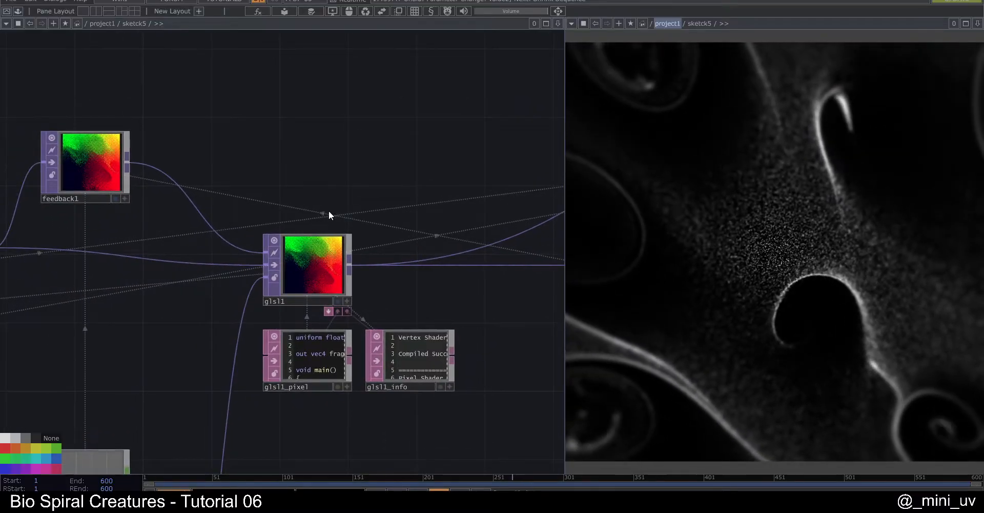
Inspect the count, step and speed channels of the constant1 node
scroll(328, 215, "down", 6)
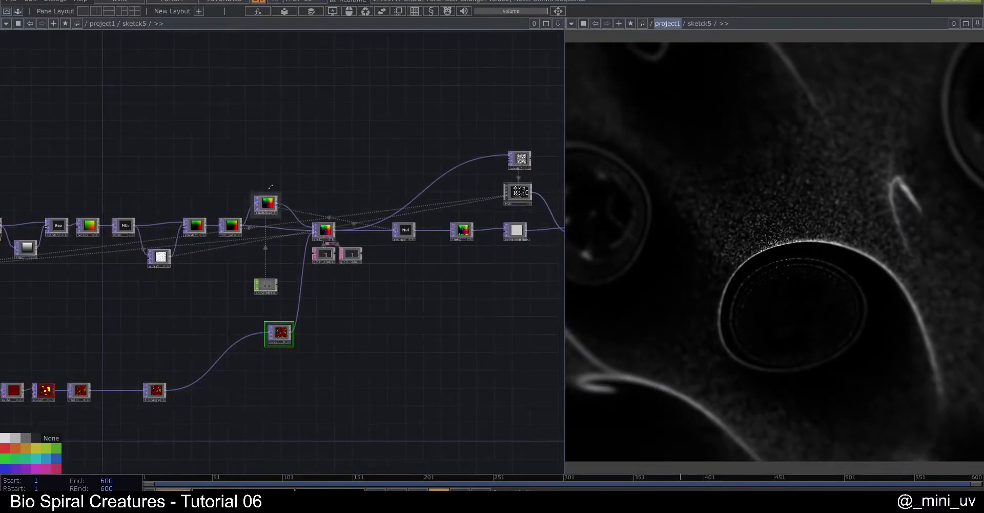
scroll(51, 266, "up", 8)
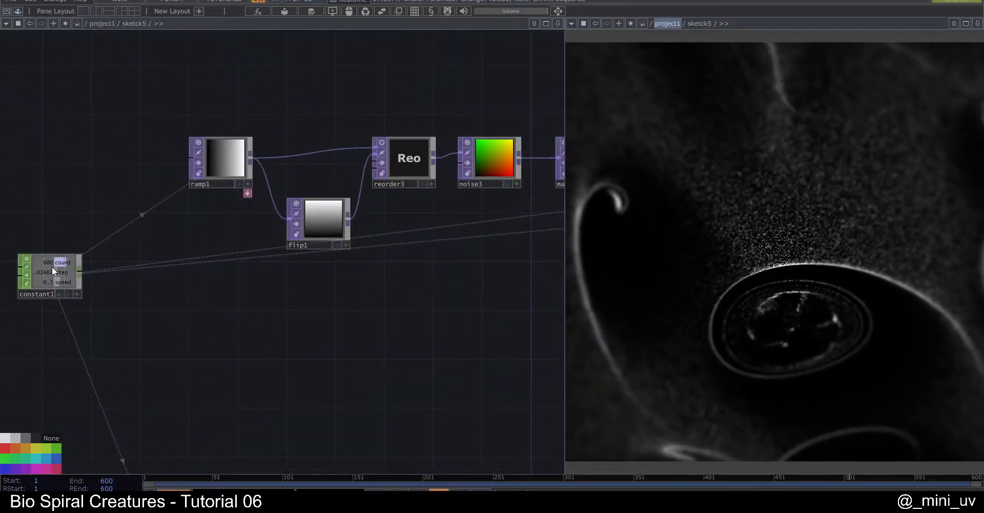
left_click_drag(84, 187, 153, 187)
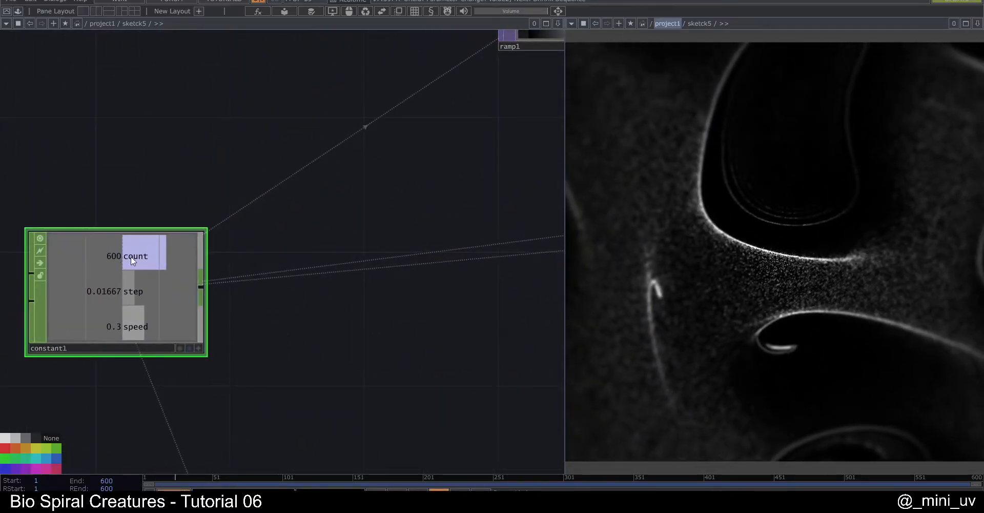
scroll(166, 251, "down", 2)
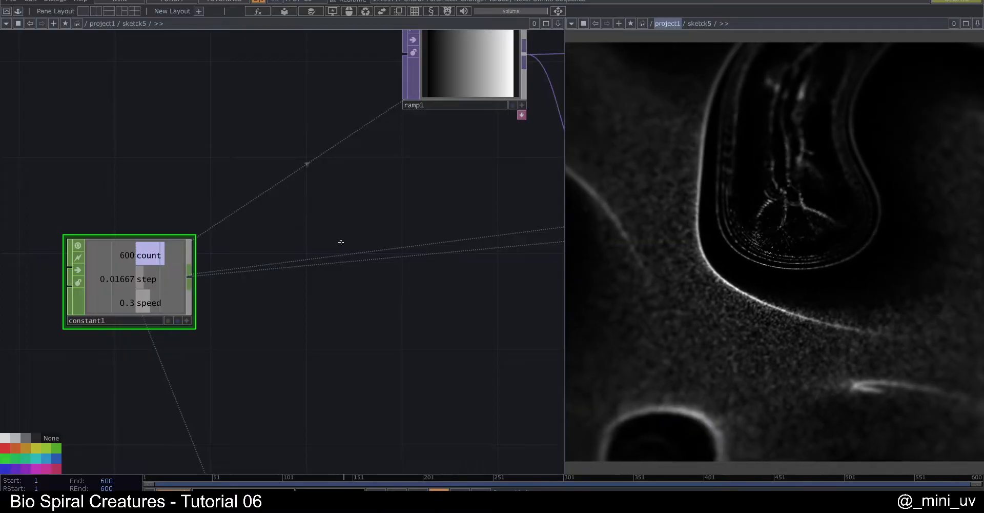
Select the limit2 node after pos_out and open its parameters to examine the limit types and minimum and maximum values
left_click_drag(349, 243, 131, 242)
scroll(122, 242, "down", 10)
scroll(469, 238, "up", 2)
left_click_drag(401, 253, 378, 257)
left_click_drag(464, 264, 294, 309)
scroll(293, 243, "up", 2)
scroll(293, 242, "up", 5)
scroll(323, 255, "up", 6)
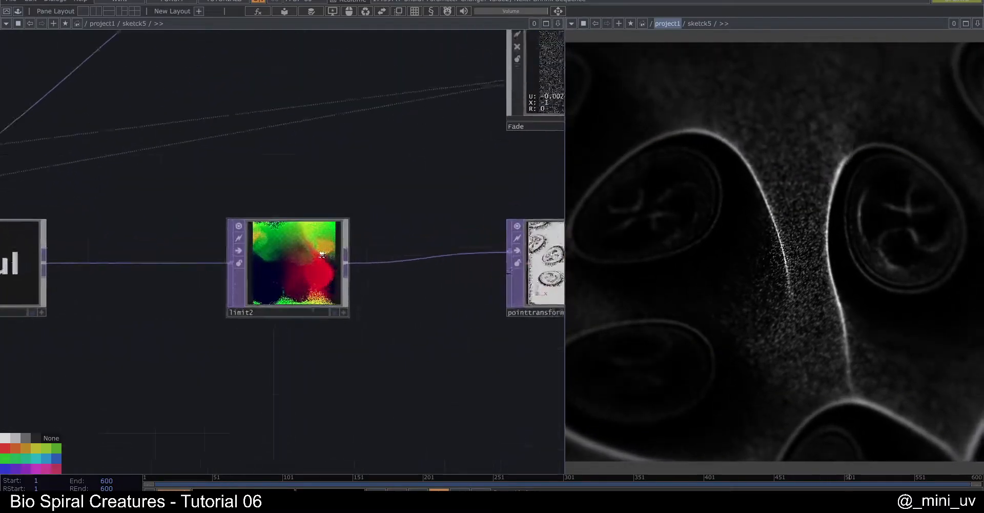
left_click(303, 255)
key("p")
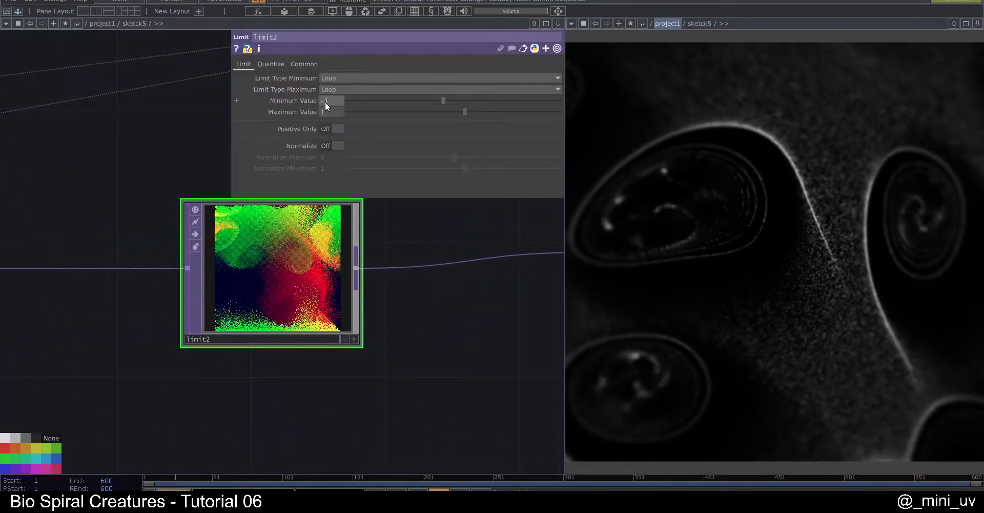
scroll(352, 315, "up", 2)
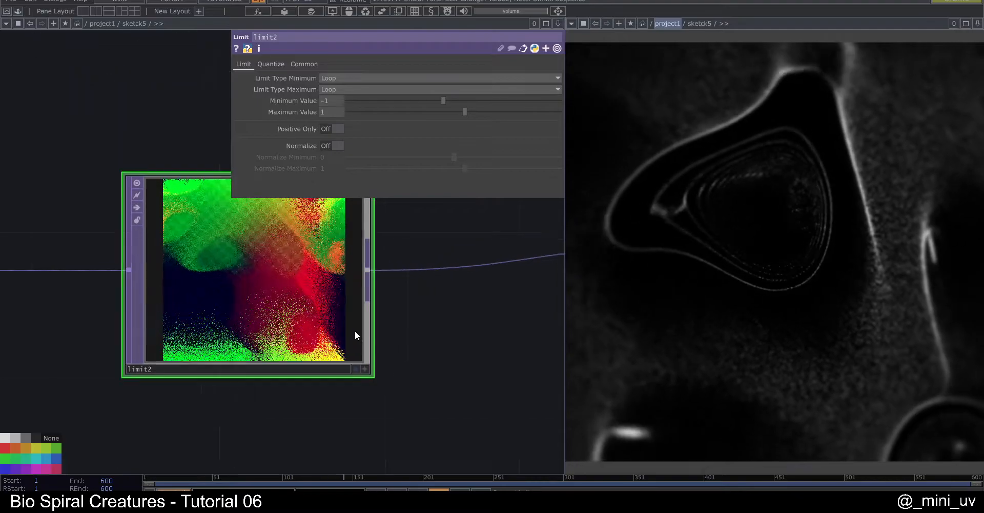
Inspect limit2's output as points from a tilted angle in its node viewer, and turn that viewer off
left_click(366, 370)
key("p")
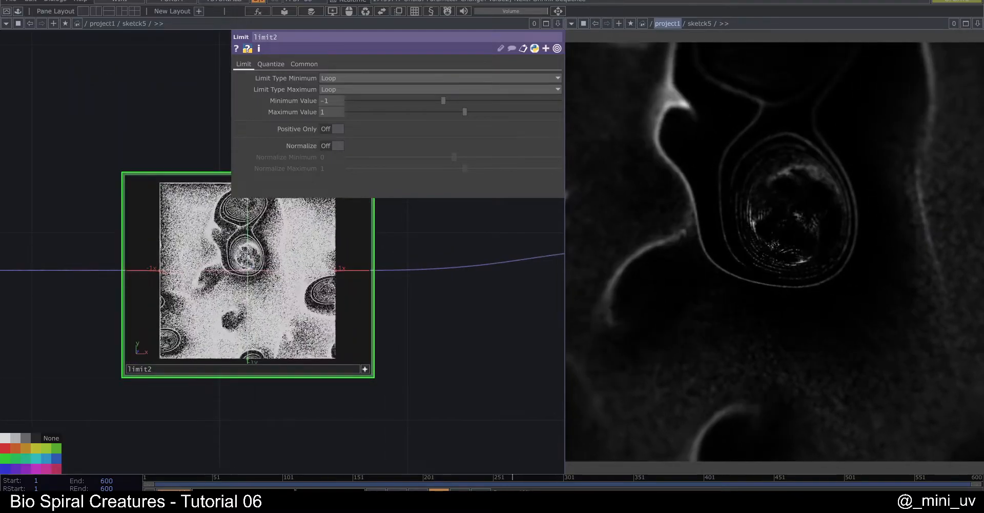
scroll(247, 298, "down", 2)
left_click_drag(288, 292, 270, 298)
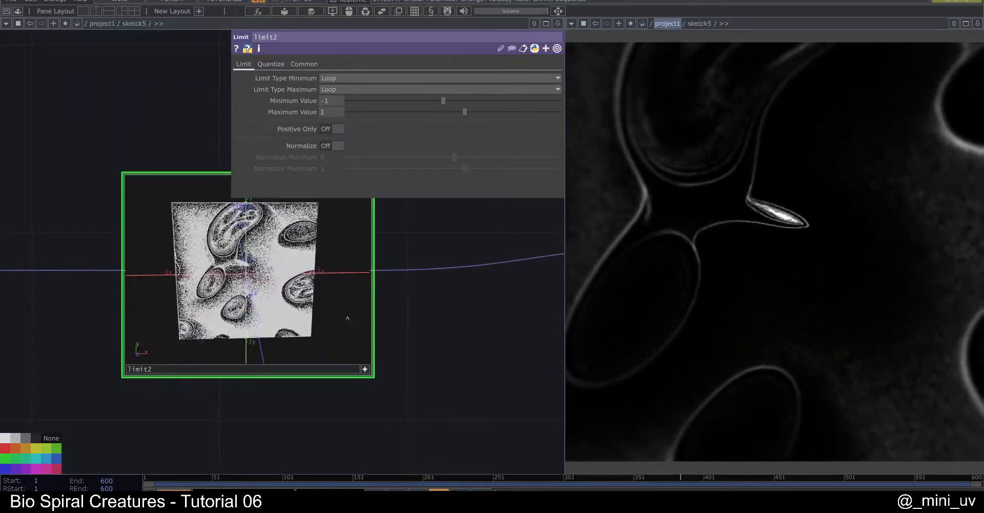
left_click(364, 368)
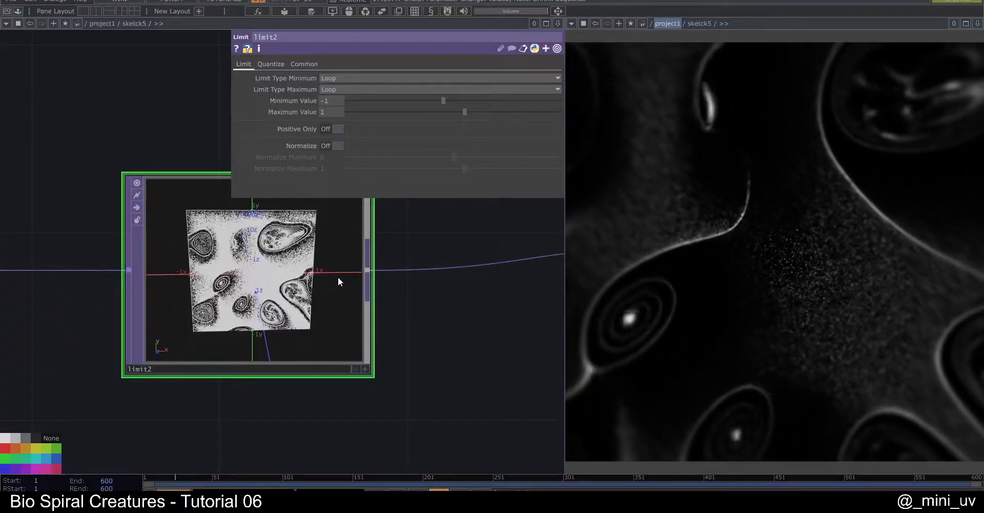
left_click_drag(426, 240, 379, 283)
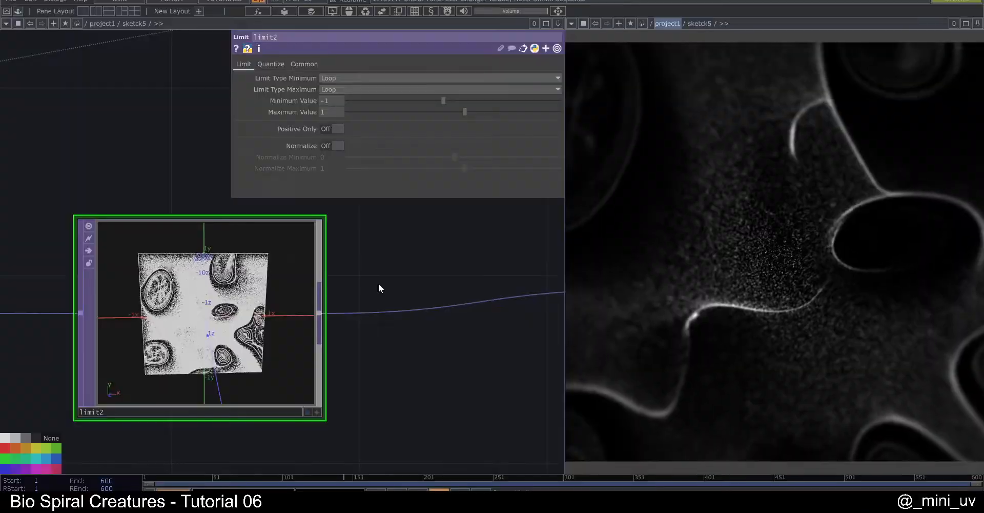
left_click(90, 224)
Select the pointtransform1 node and examine its transform parameters and point preview
scroll(122, 222, "down", 2)
scroll(103, 218, "down", 5)
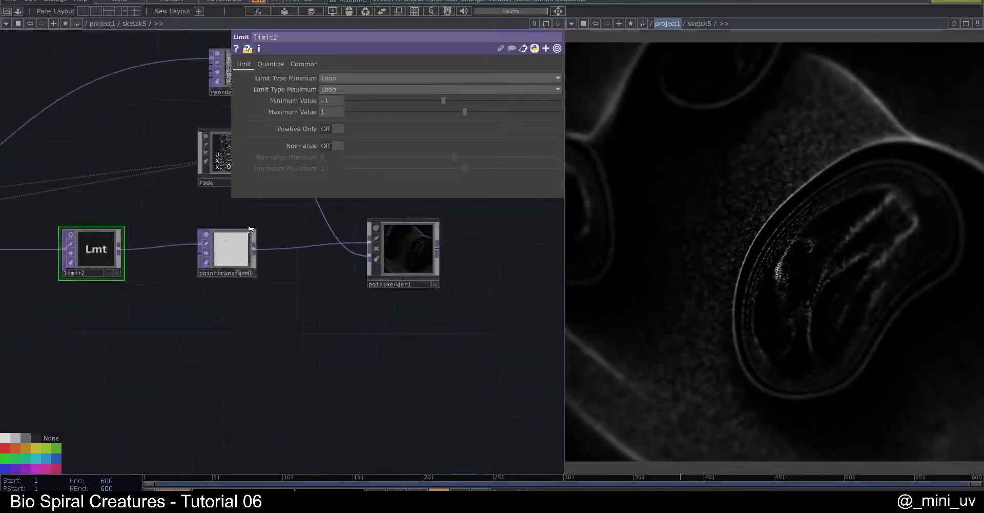
scroll(249, 230, "up", 4)
left_click(236, 254)
scroll(236, 254, "up", 3)
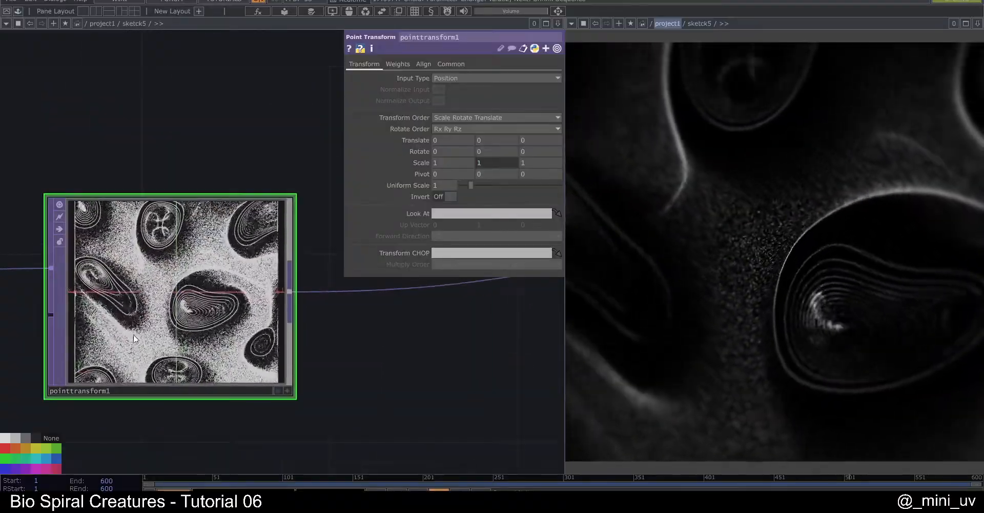
scroll(169, 320, "up", 2)
scroll(172, 320, "down", 2)
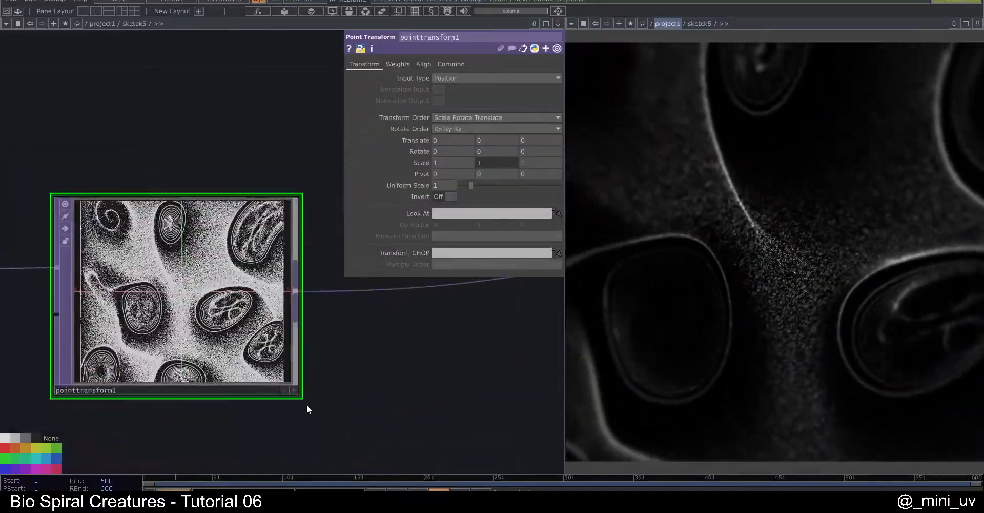
Reframe the pointtransform1 node viewer to show the whole square of points, and deactivate the viewer
left_click(296, 390)
mouse_move(459, 160)
middle_mouse_down()
mouse_move(490, 152)
mouse_move(451, 149)
middle_mouse_up()
left_click(295, 390)
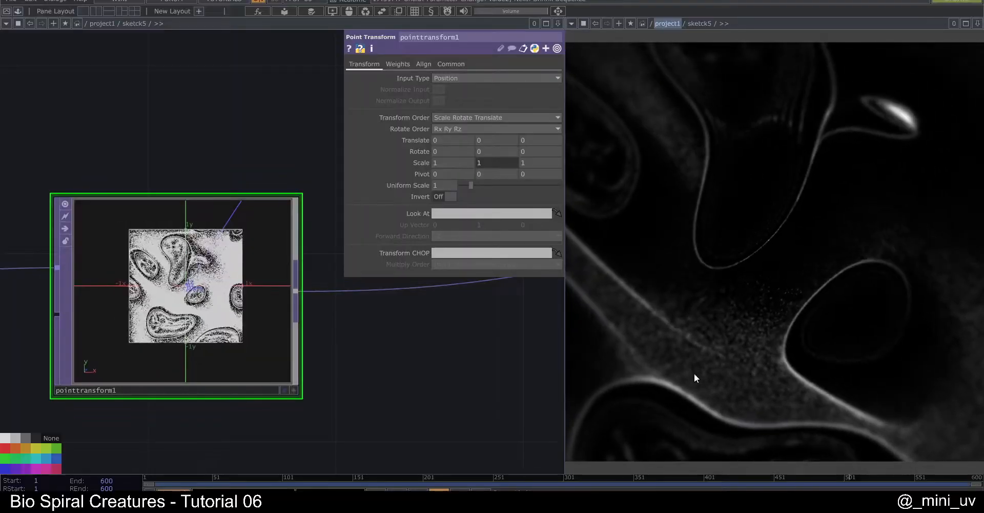
Turn off pointtransform1's node viewer and move the node slightly lower in the network
scroll(177, 260, "down", 3)
left_click_drag(205, 287, 168, 262)
left_click(154, 275)
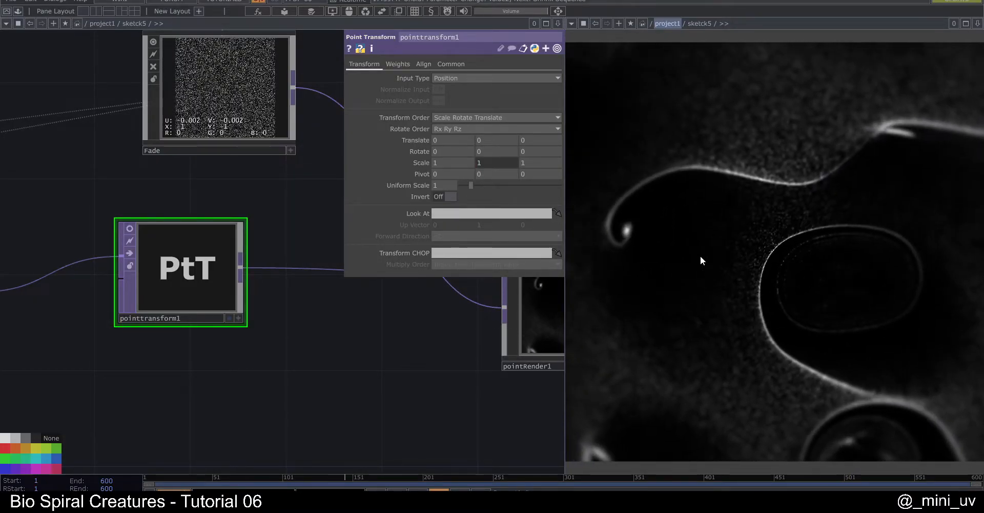
left_click_drag(195, 259, 194, 283)
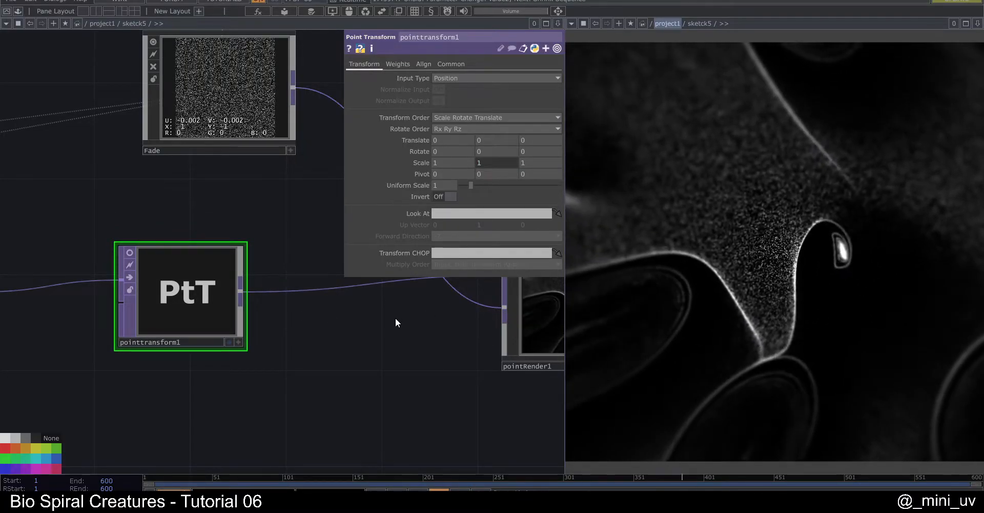
Select the Fade component feeding pointRender1 to show its custom parameters, and turn off its node viewer
scroll(395, 322, "down", 3)
scroll(386, 314, "up", 3)
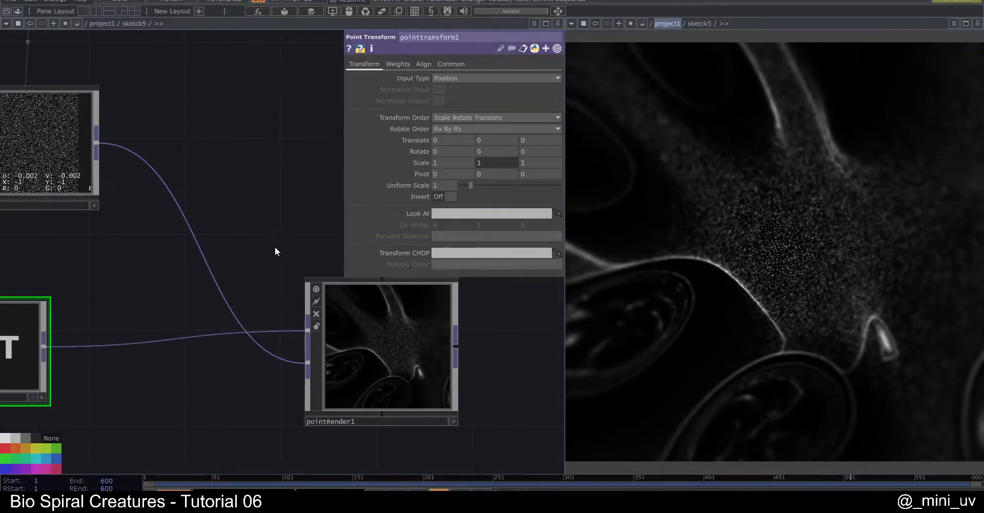
left_click_drag(239, 211, 399, 335)
left_click(161, 236)
left_click_drag(78, 182, 220, 251)
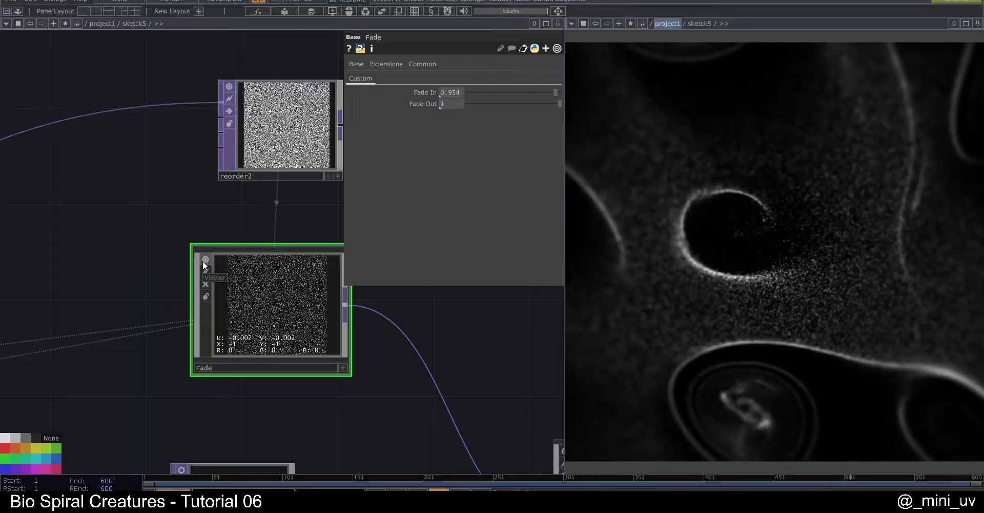
left_click(204, 260)
Try low and high Fade In values on the Fade component, ending at 0.922
mouse_move(555, 92)
left_mouse_down()
mouse_move(496, 92)
mouse_move(534, 92)
mouse_move(491, 103)
mouse_move(563, 104)
left_mouse_up()
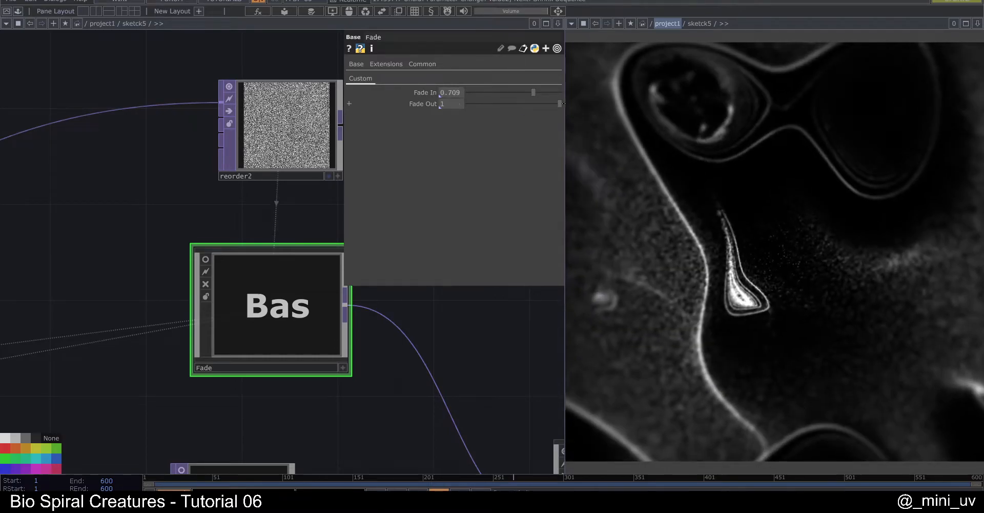
mouse_move(499, 93)
left_mouse_down()
mouse_move(484, 91)
mouse_move(562, 92)
mouse_move(488, 104)
left_mouse_up()
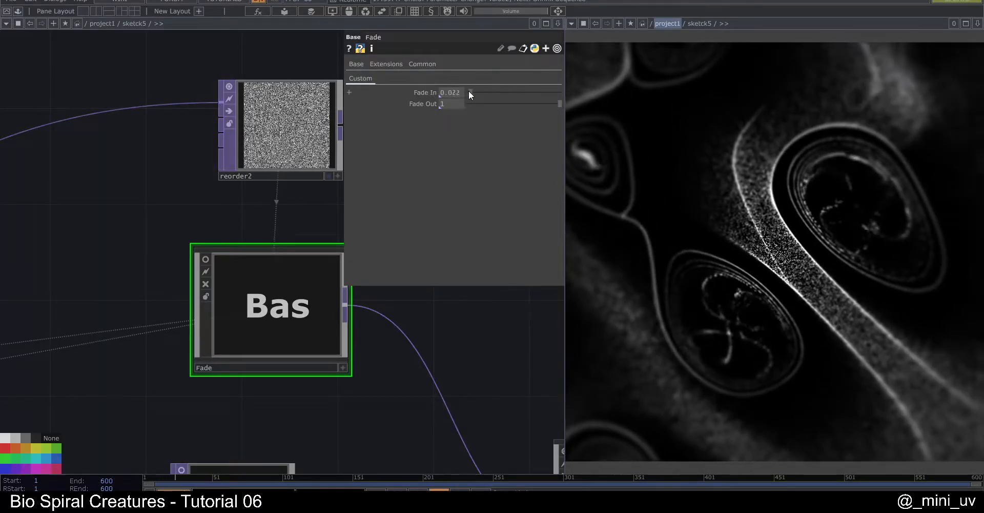
left_click_drag(425, 92, 513, 94)
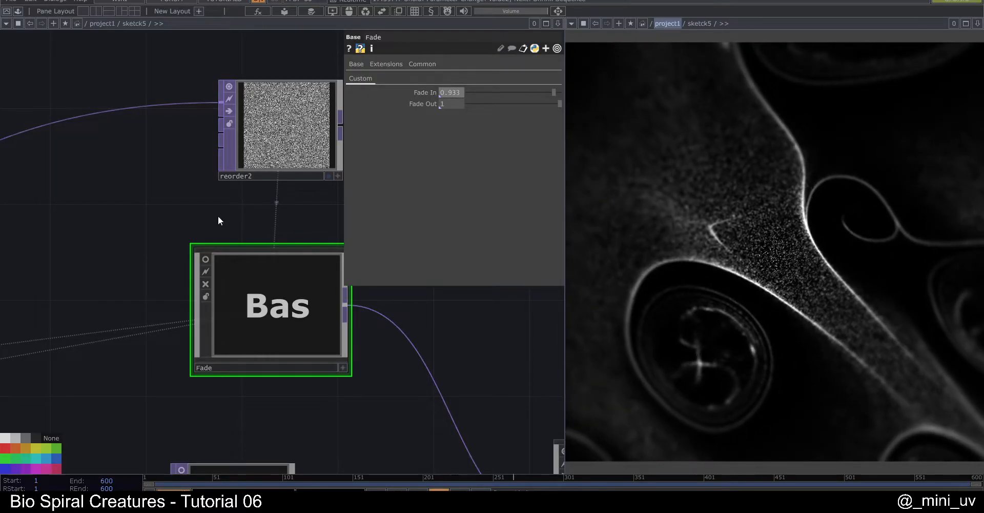
left_click_drag(218, 216, 171, 255)
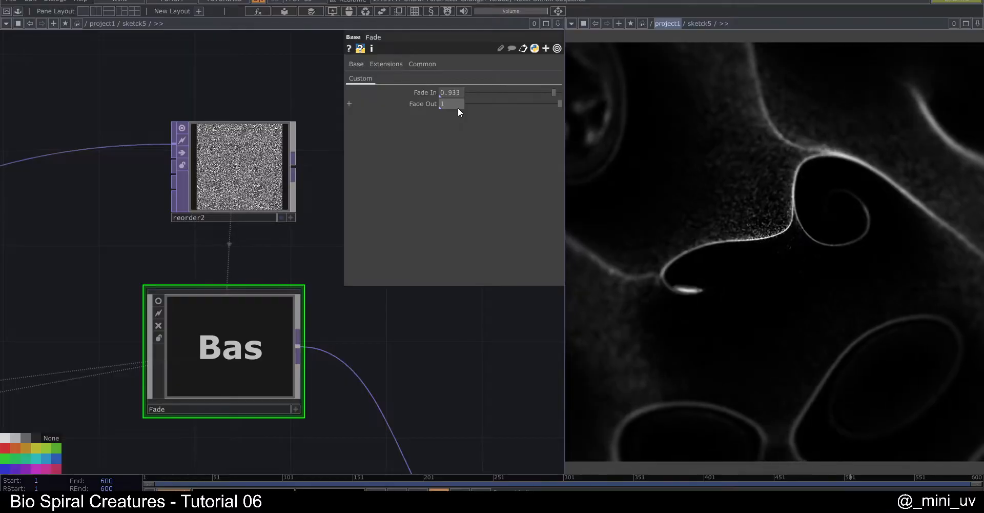
mouse_move(551, 91)
left_mouse_down()
mouse_move(502, 95)
mouse_move(553, 94)
left_mouse_up()
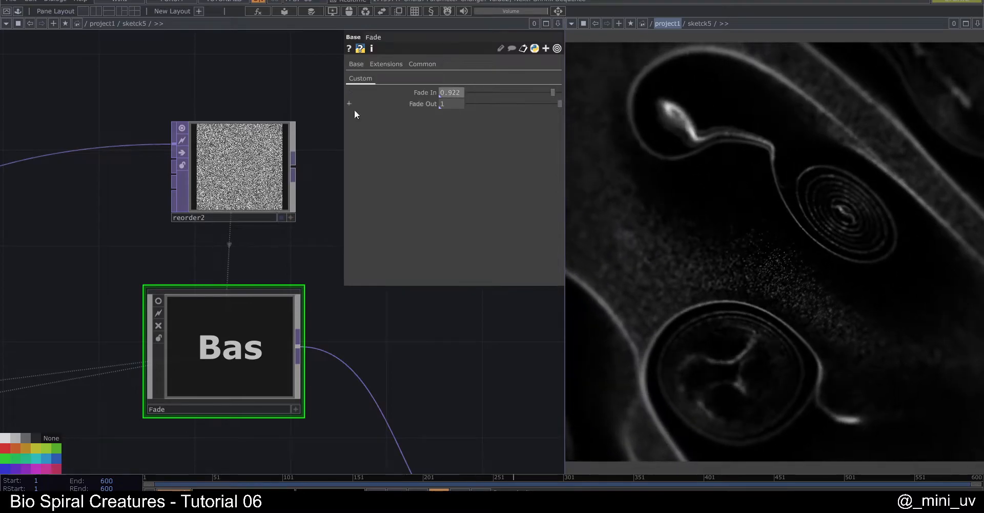
Turn off reorder2's node viewer and trace the connections from glsl1 to reorder2 and Fade
left_click(183, 128)
middle_click_drag(231, 95, 119, 88)
left_click_drag(149, 105, 233, 129)
scroll(223, 132, "down", 1)
scroll(210, 217, "down", 4)
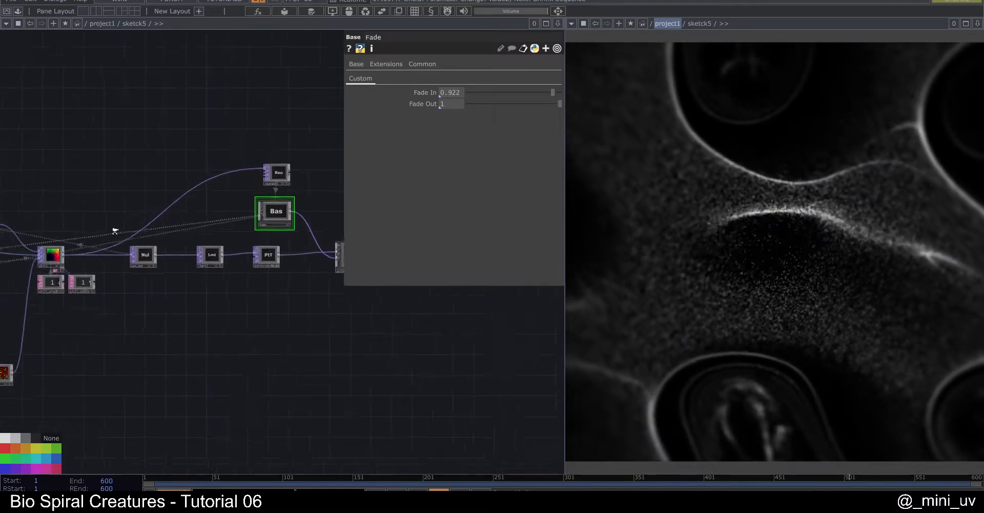
scroll(137, 224, "up", 2)
scroll(279, 176, "up", 5)
scroll(223, 169, "down", 5)
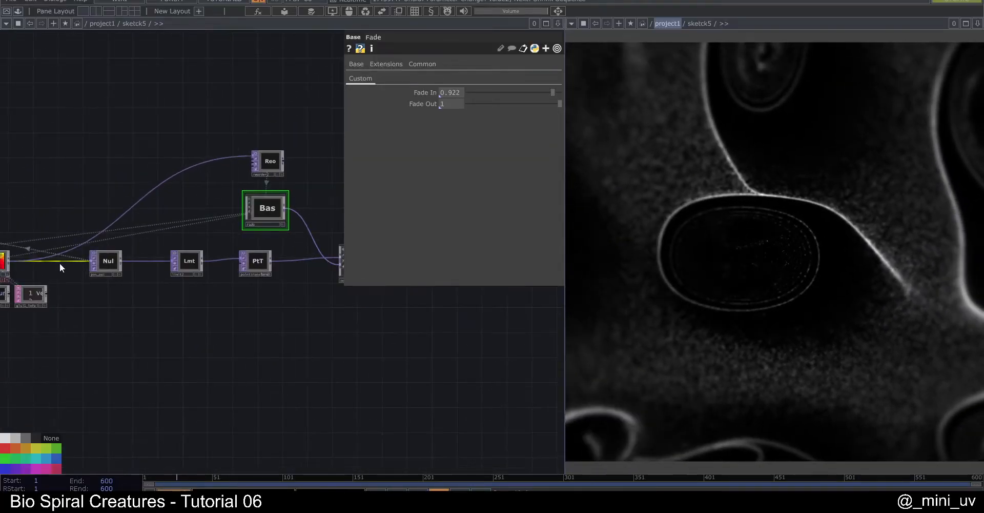
scroll(23, 262, "up", 4)
left_click_drag(176, 199, 256, 197)
scroll(204, 169, "down", 4)
left_click_drag(328, 136, 128, 212)
scroll(263, 167, "up", 5)
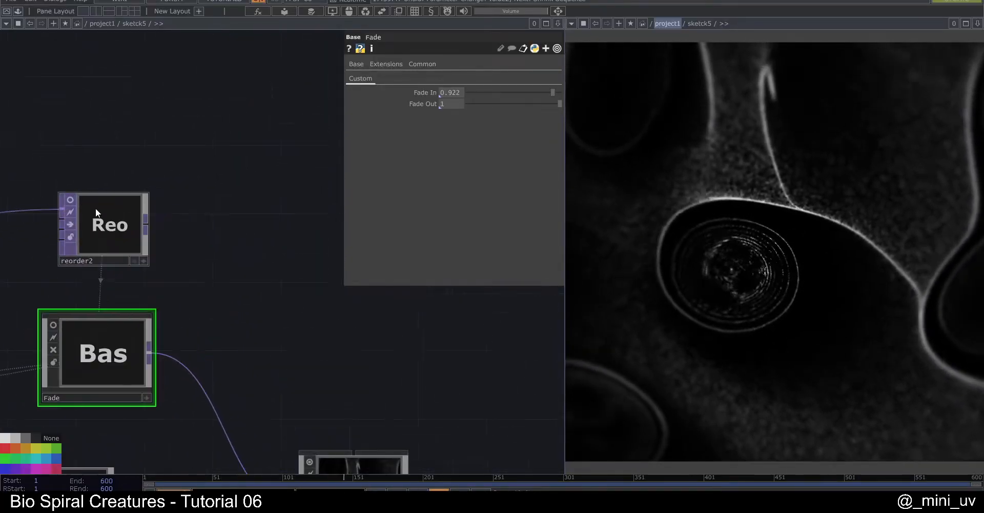
Turn on reorder2's node viewer and examine its output up close
left_click(70, 200)
scroll(201, 244, "up", 8)
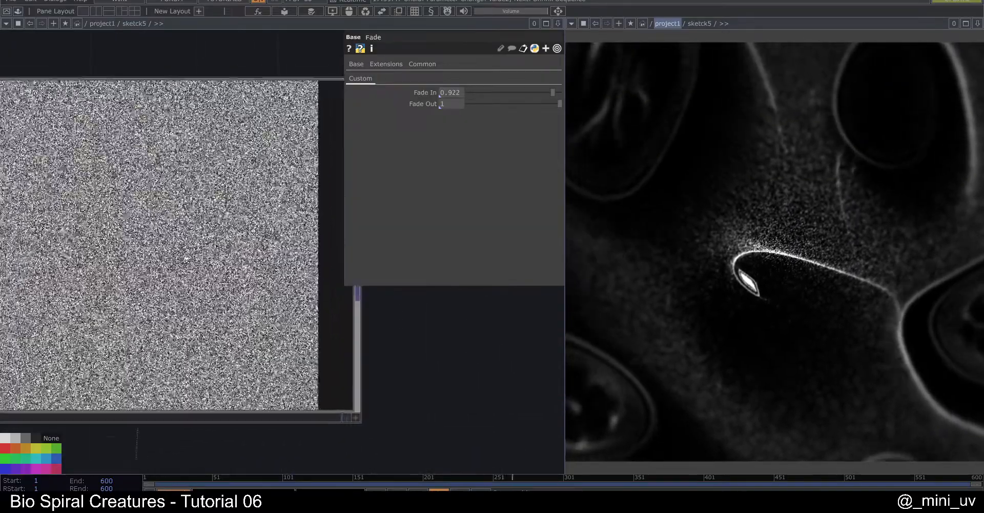
scroll(200, 245, "down", 3)
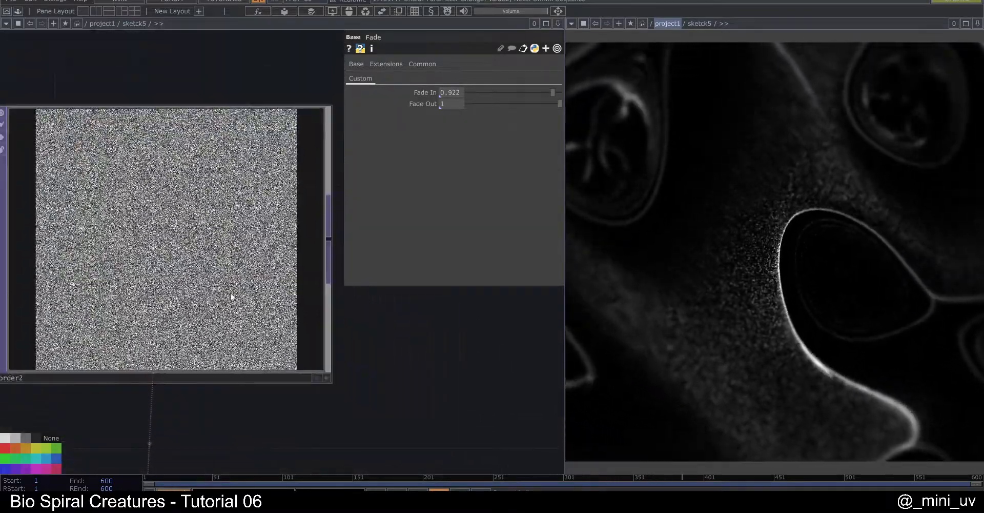
scroll(177, 213, "down", 5)
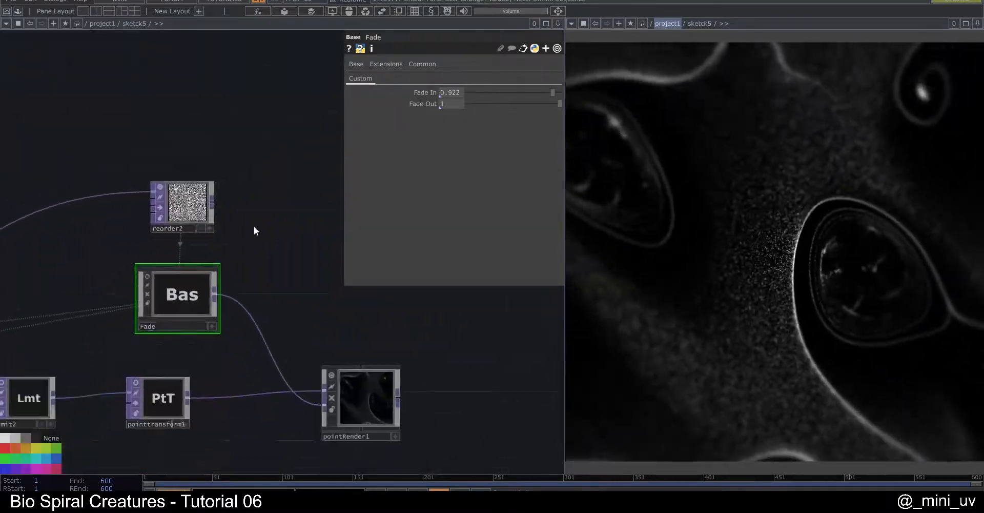
Enter the Fade component, look over its internal network with fade_out_time, and return to the sketck5 network
scroll(195, 220, "up", 1)
scroll(179, 300, "up", 1)
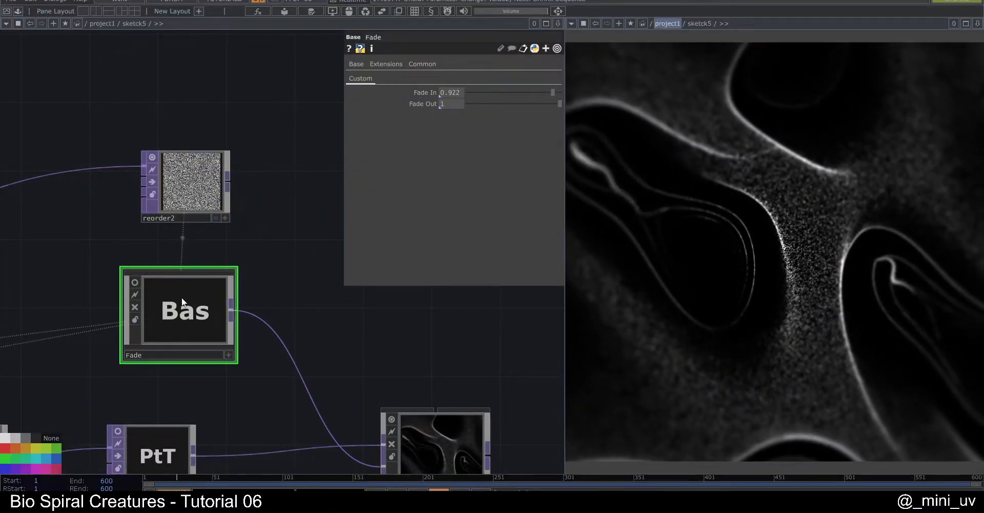
key("i")
left_click_drag(239, 332, 336, 349)
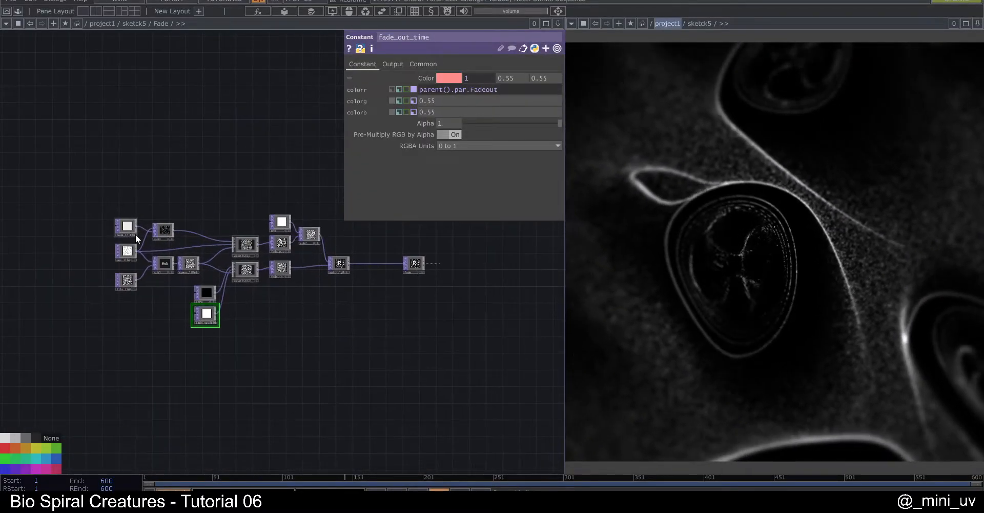
middle_click_drag(156, 264, 199, 312)
scroll(199, 312, "down", 4)
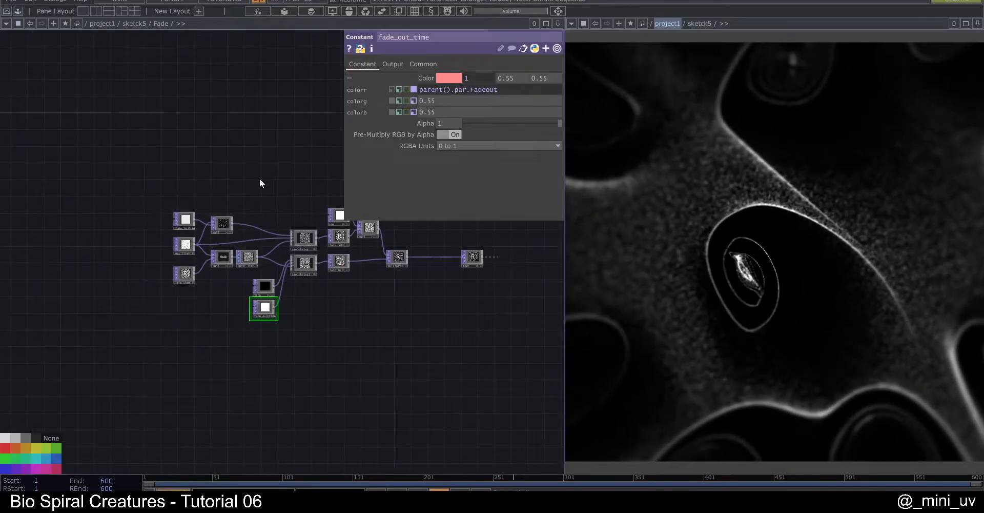
scroll(281, 172, "up", 1)
scroll(263, 247, "down", 6)
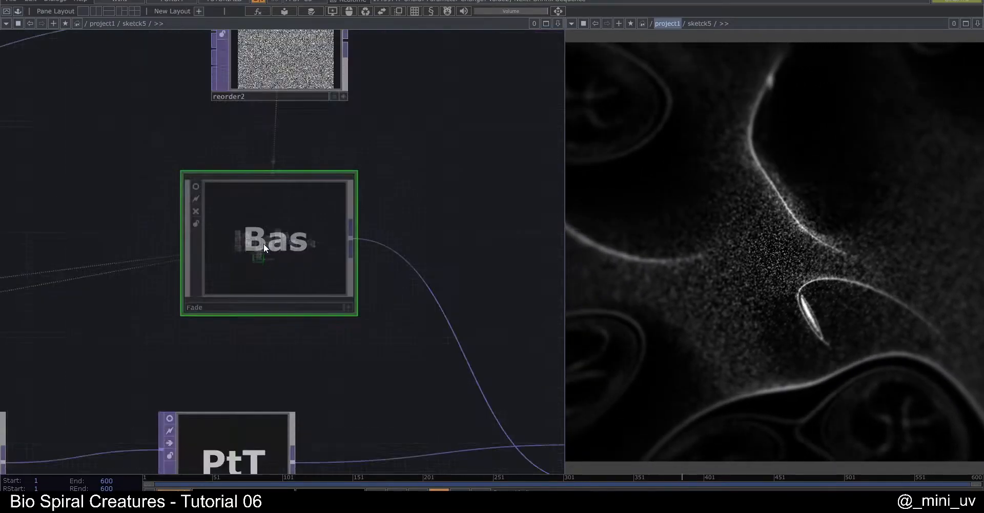
scroll(267, 238, "up", 3)
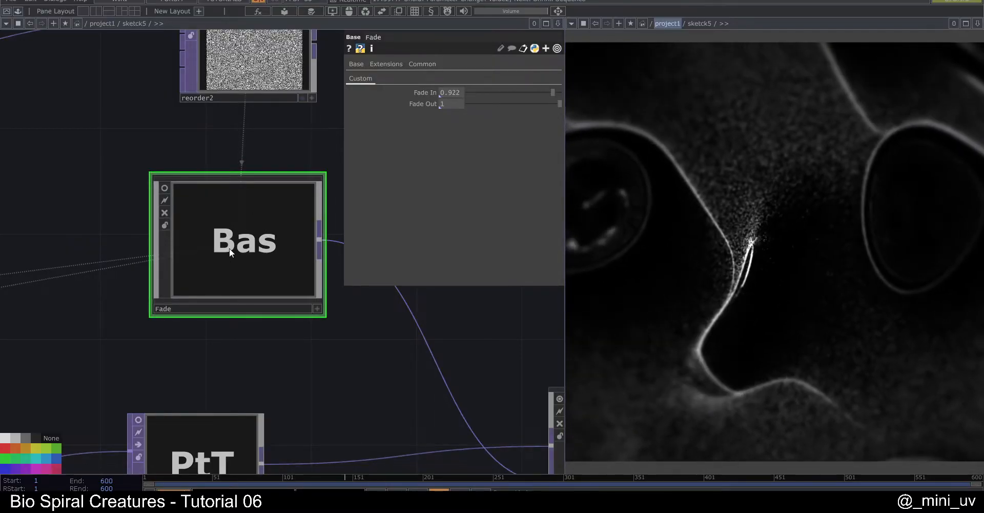
Turn off reorder2's node viewer and review the life and uStep lines in the glsl1_pixel shader code
left_click_drag(272, 143, 241, 204)
left_click(161, 61)
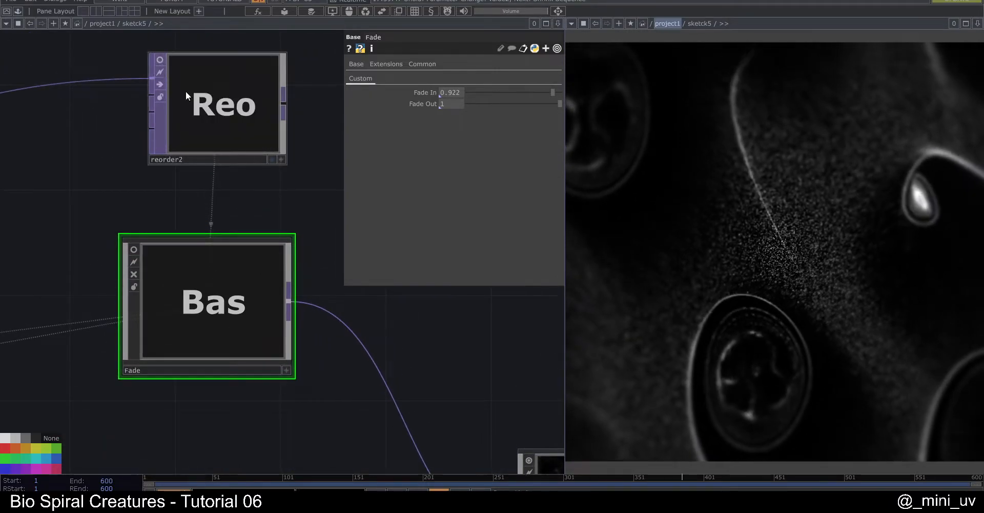
left_click_drag(86, 198, 109, 230)
left_click_drag(221, 140, 201, 123)
scroll(286, 200, "down", 6)
scroll(88, 296, "up", 10)
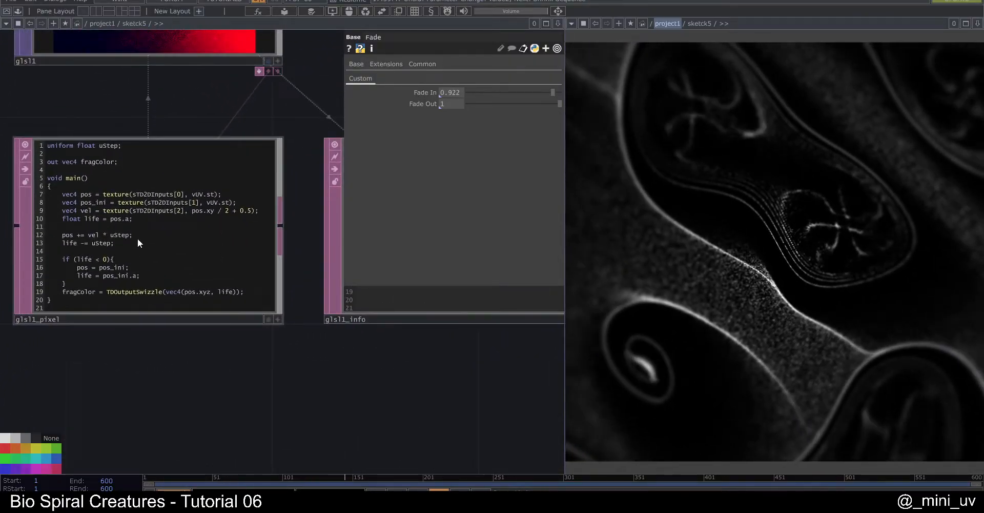
left_click_drag(260, 357, 296, 361)
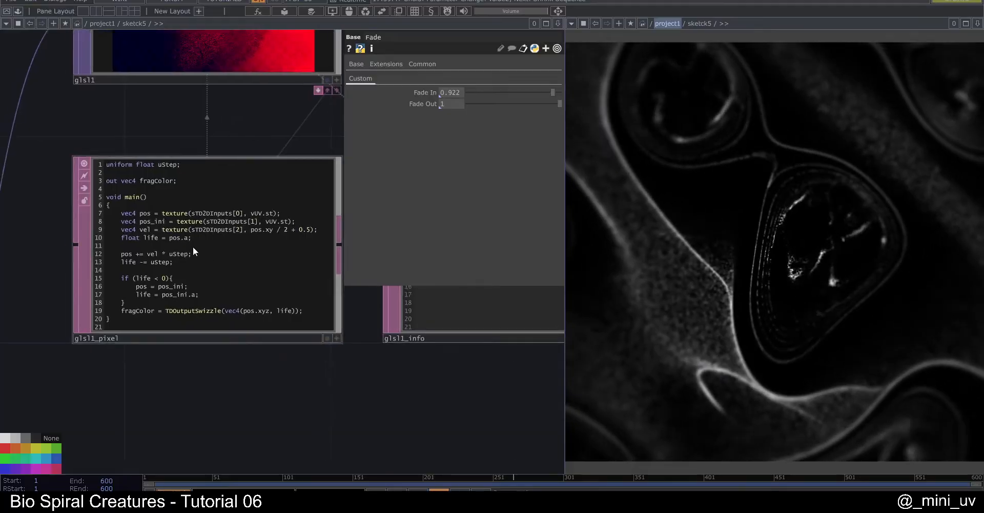
scroll(193, 249, "down", 8)
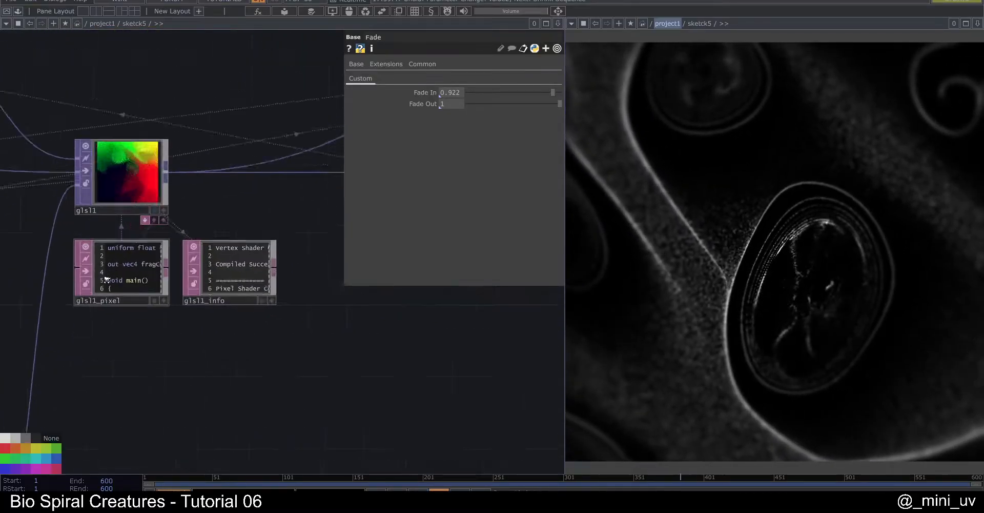
scroll(107, 279, "up", 5)
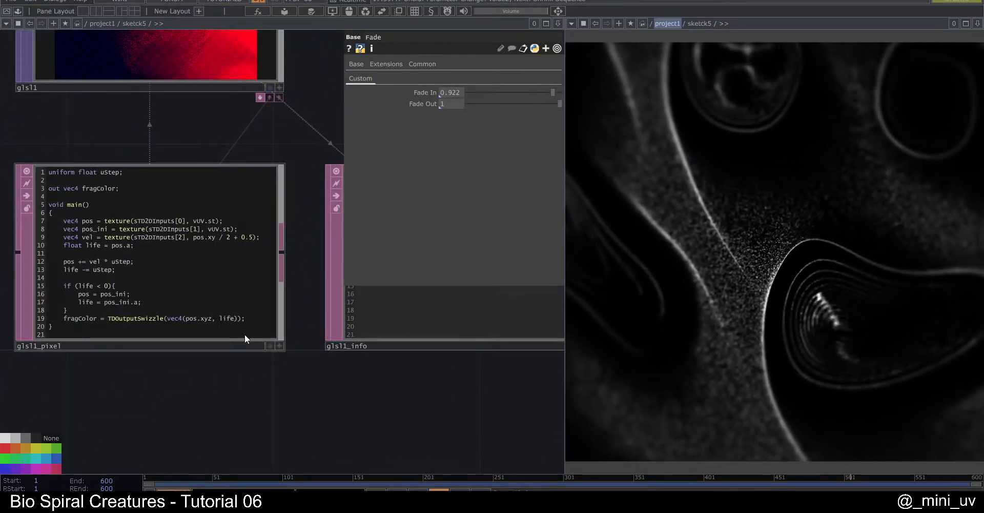
scroll(85, 287, "down", 2)
scroll(85, 287, "down", 2)
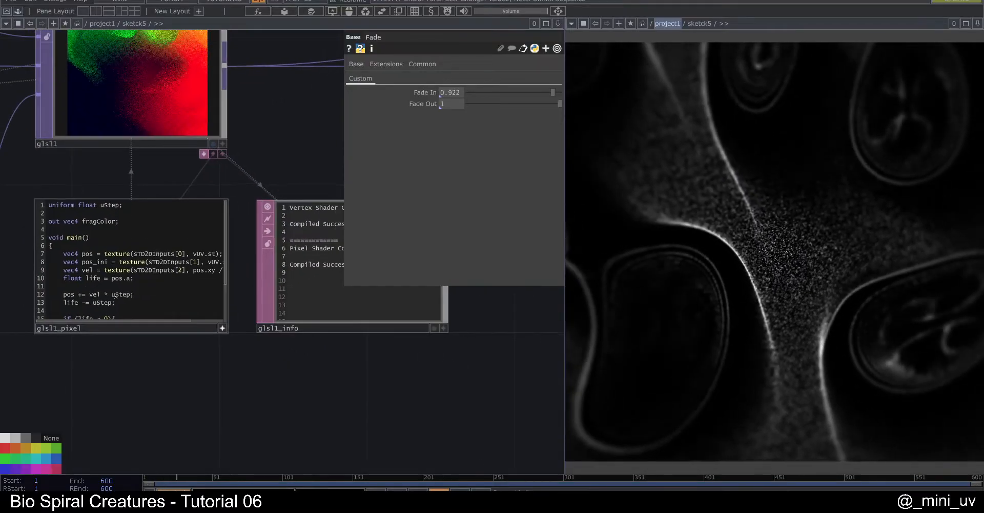
Follow the network from glsl1 to reorder2 and Fade, and check how Fade feeds pointRender1's colors input
left_click_drag(273, 352, 138, 353)
scroll(138, 353, "down", 4)
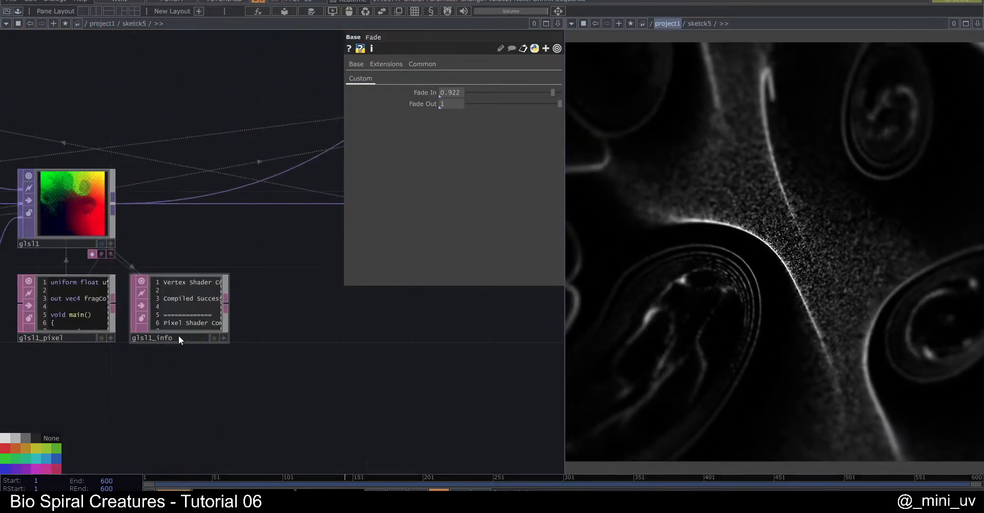
left_click_drag(342, 264, 150, 319)
scroll(150, 319, "down", 2)
scroll(123, 330, "down", 3)
left_click_drag(215, 251, 137, 296)
scroll(270, 253, "up", 3)
left_click_drag(244, 214, 244, 241)
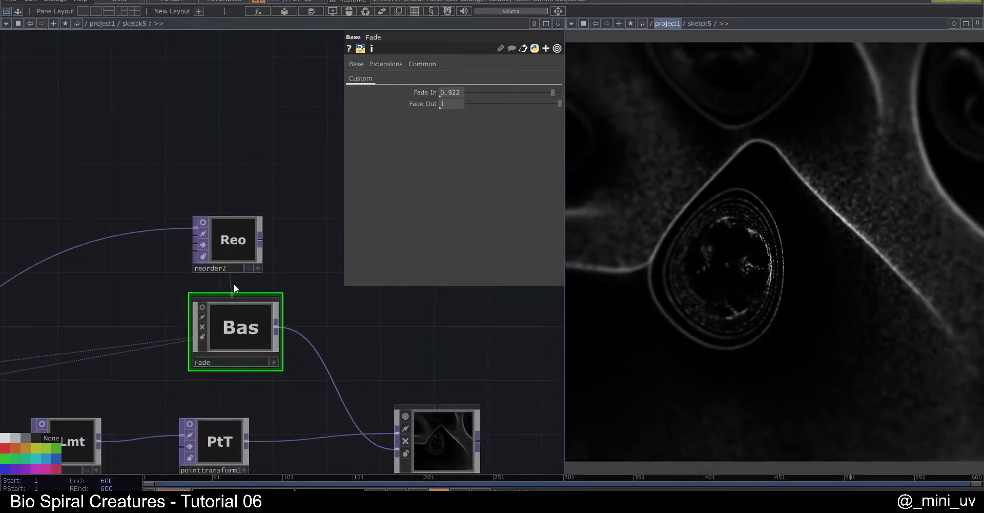
scroll(262, 266, "up", 3)
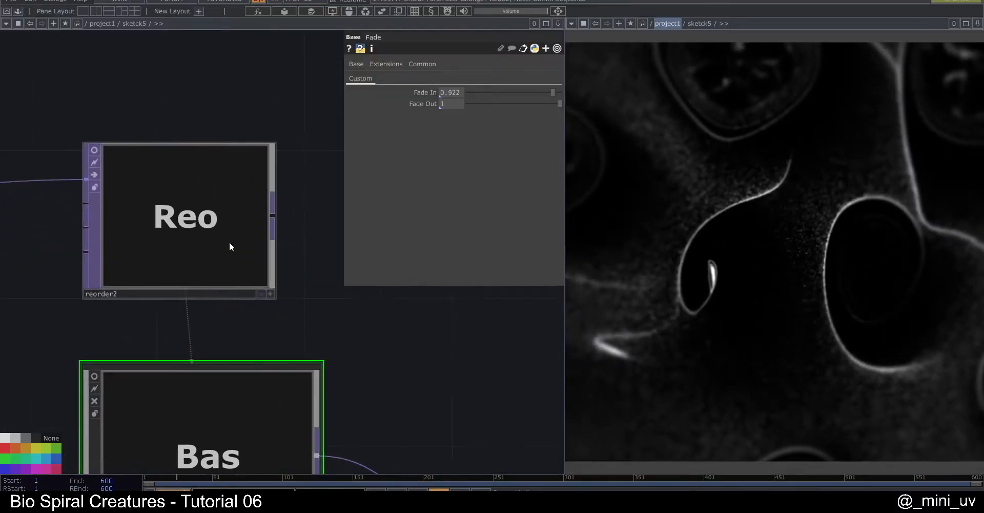
scroll(241, 225, "down", 5)
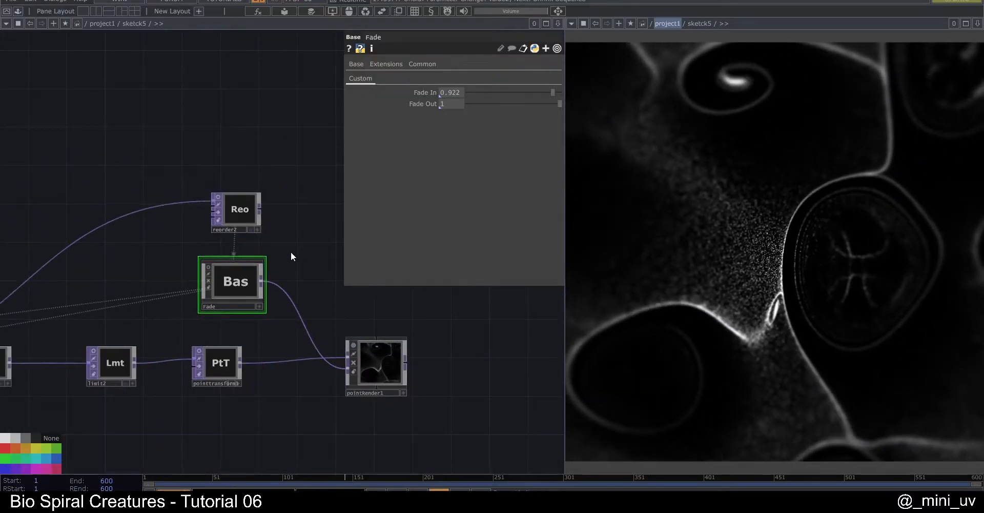
scroll(297, 287, "up", 3)
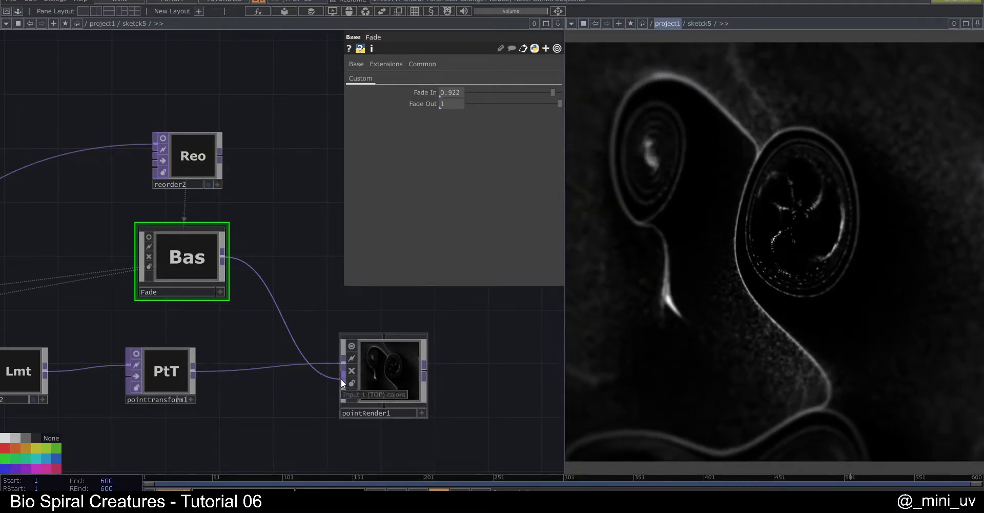
Enter the pointRender1 component, look over its internal render network, and return to the sketck5 network
left_click(368, 377)
key("i")
scroll(299, 329, "down", 10)
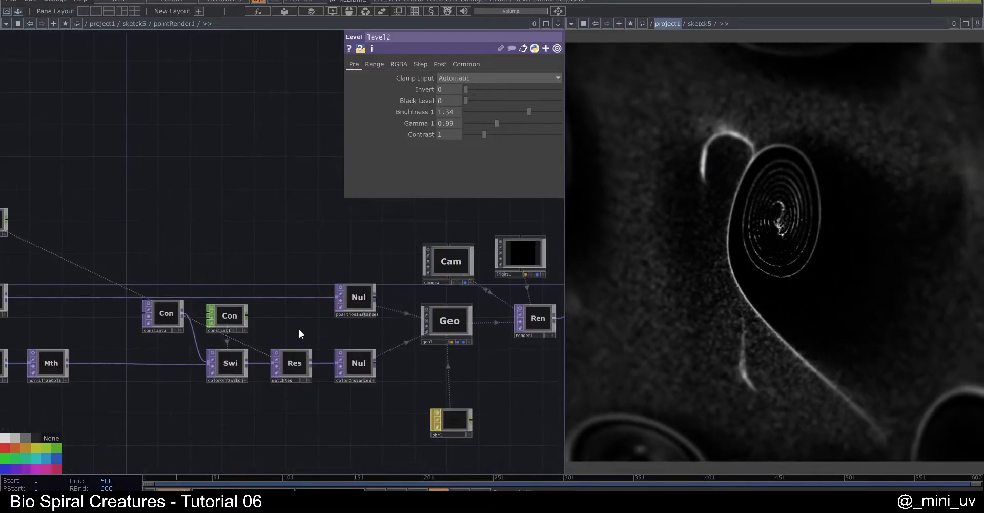
scroll(224, 303, "down", 5)
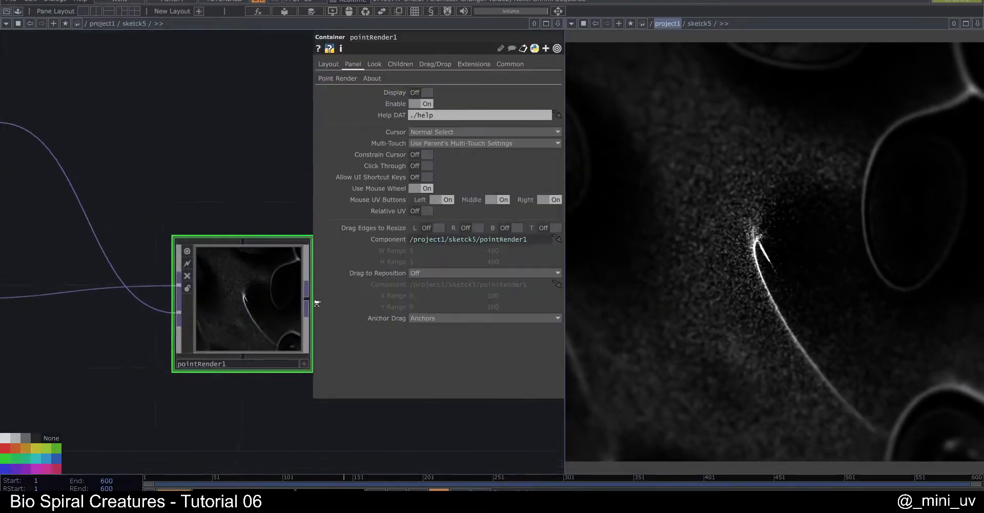
Set Fade In to 0.531 on the Fade component, and turn off pointRender1's node viewer
left_click(195, 241)
mouse_move(523, 103)
left_mouse_down()
mouse_move(465, 94)
mouse_move(564, 103)
mouse_move(517, 92)
left_mouse_up()
scroll(275, 290, "up", 2)
left_click(272, 288)
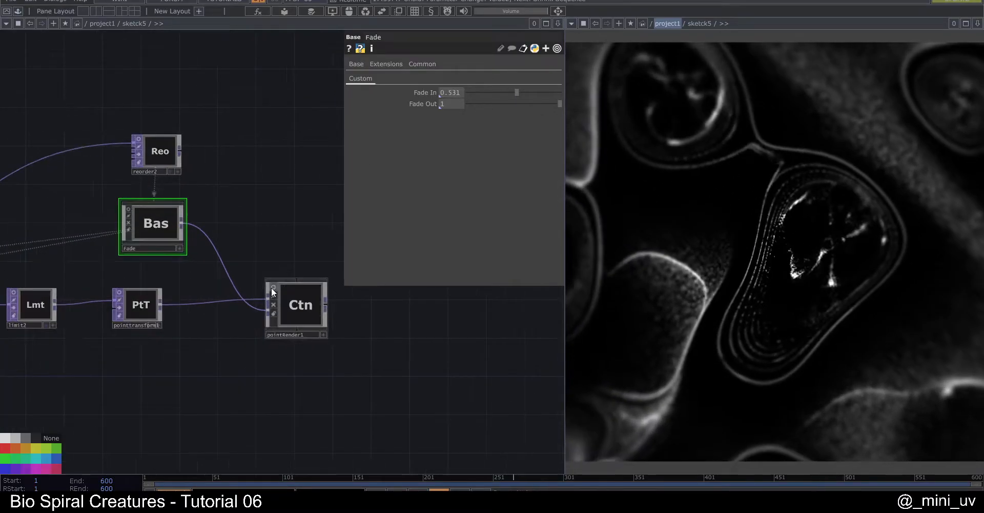
Inside the pointRender1 component, set Sharpen Amount and Dry / Wet Mix to 1 on the sharpen component
scroll(296, 309, "up", 5)
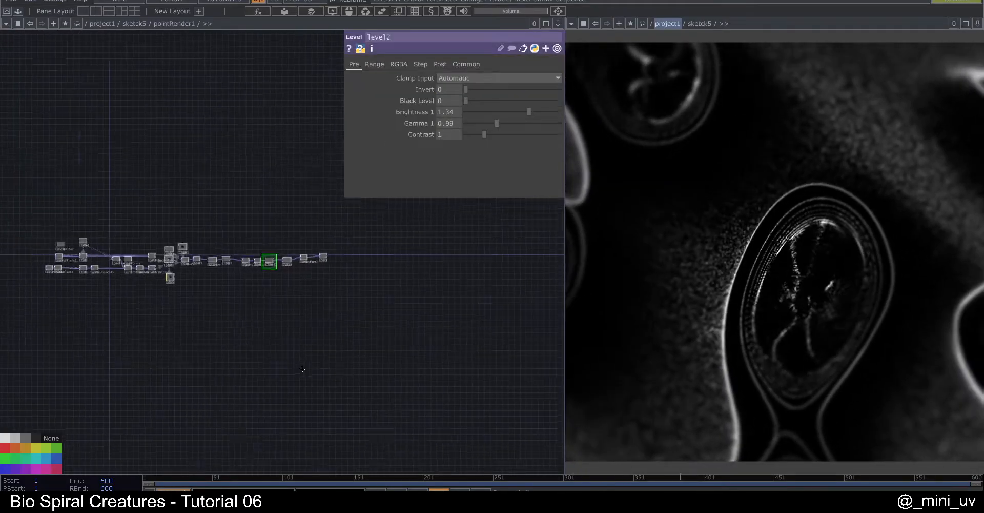
scroll(297, 280, "up", 5)
left_click(390, 311)
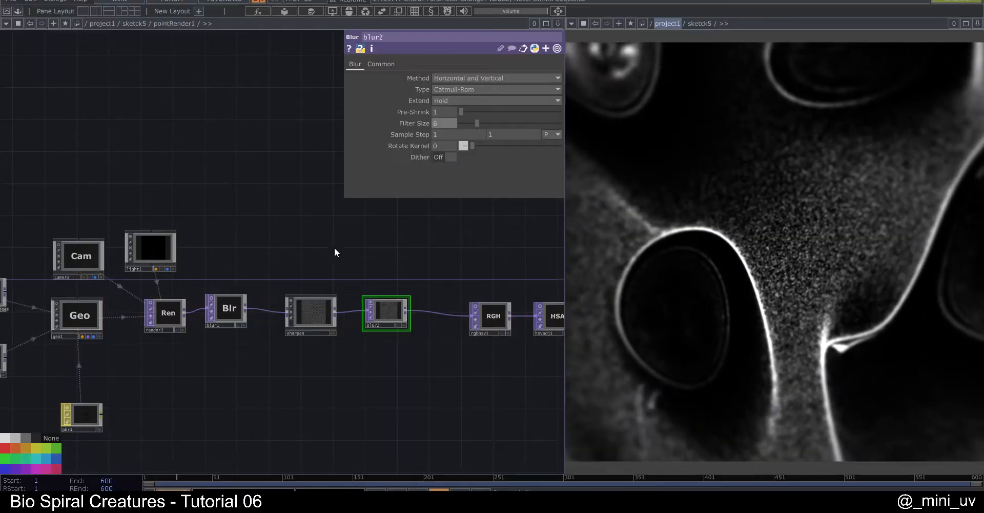
left_click(311, 315)
left_click_drag(481, 105, 561, 109)
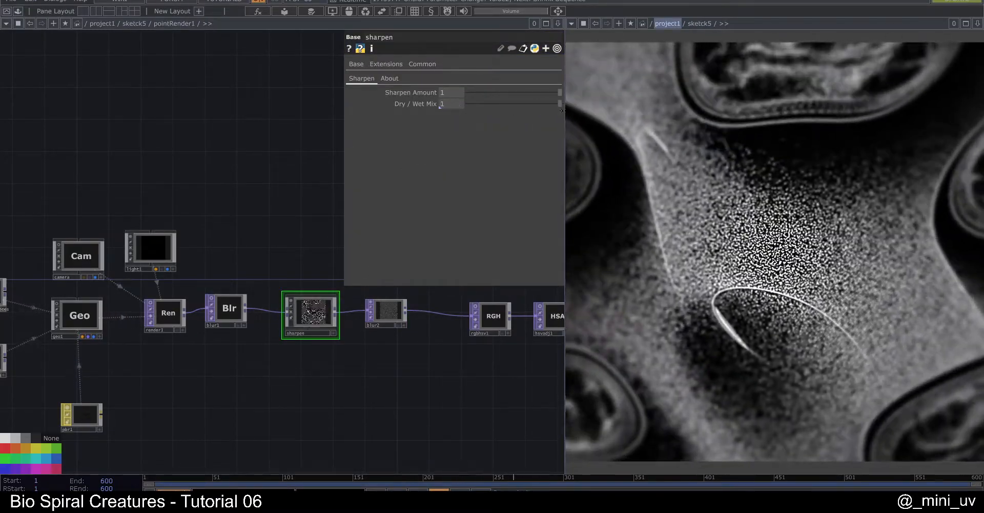
Set blur2's Filter Size to 11 and return to the sketck5 network
left_click(389, 321)
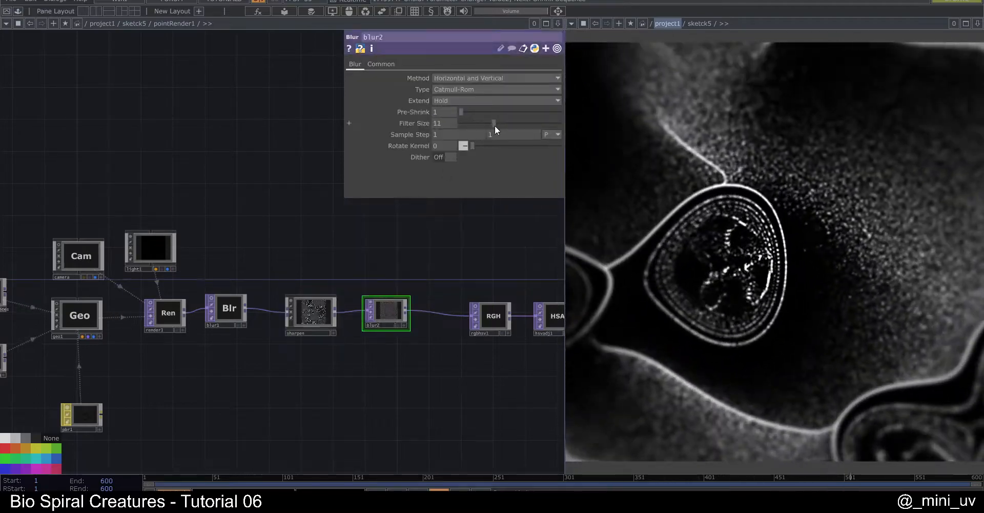
left_click_drag(428, 255, 323, 281)
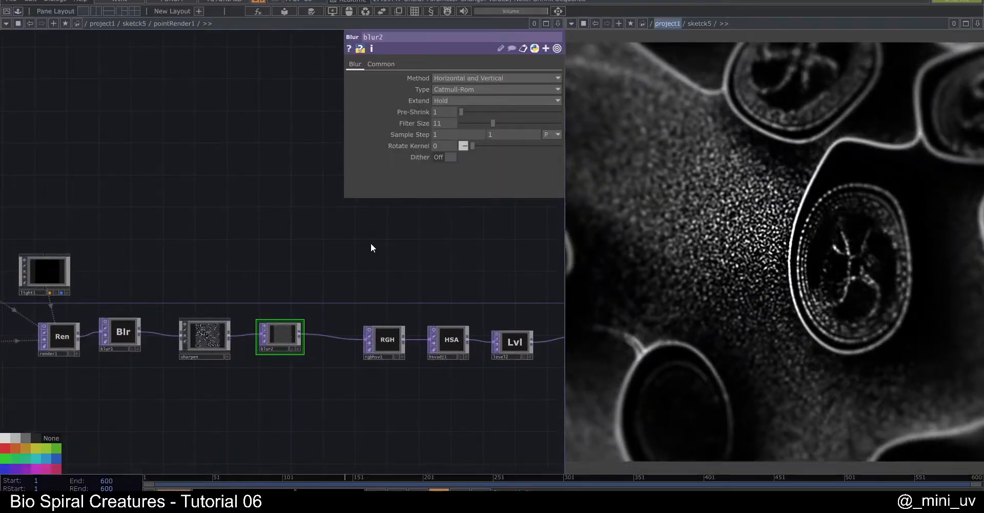
scroll(369, 246, "down", 10)
key("u")
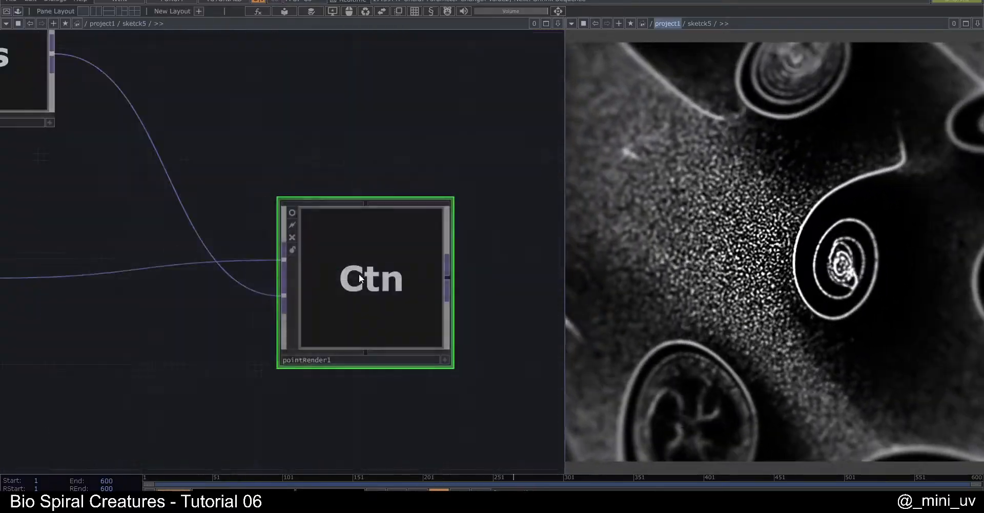
On the Fade component, set Fade In to 0.978 and Fade Out to 0.676
left_click(152, 142)
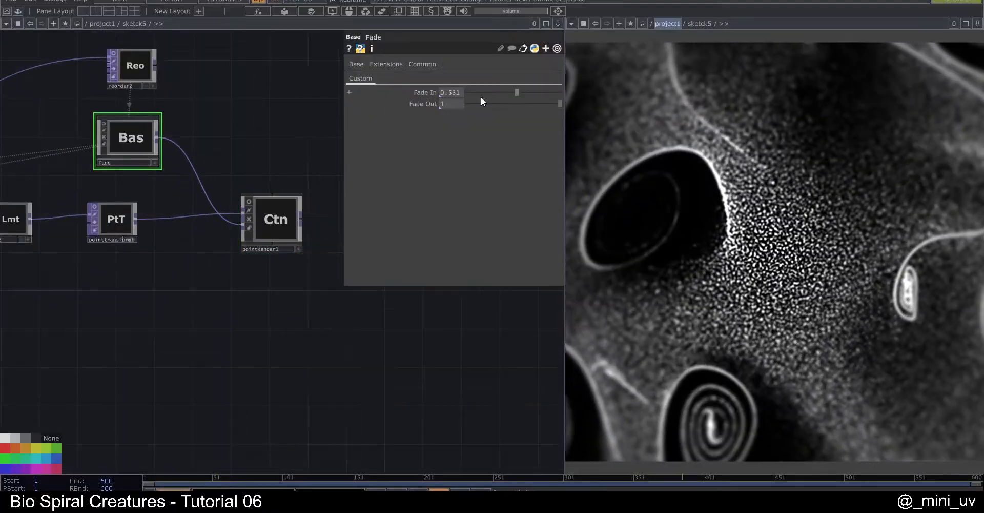
mouse_move(519, 92)
left_mouse_down()
mouse_move(560, 97)
mouse_move(558, 106)
mouse_move(518, 105)
mouse_move(531, 105)
left_mouse_up()
Trace the force input back through transform1, limit1, noise5 and math4 to noise1, and review noise1's parameters
scroll(228, 367, "down", 5)
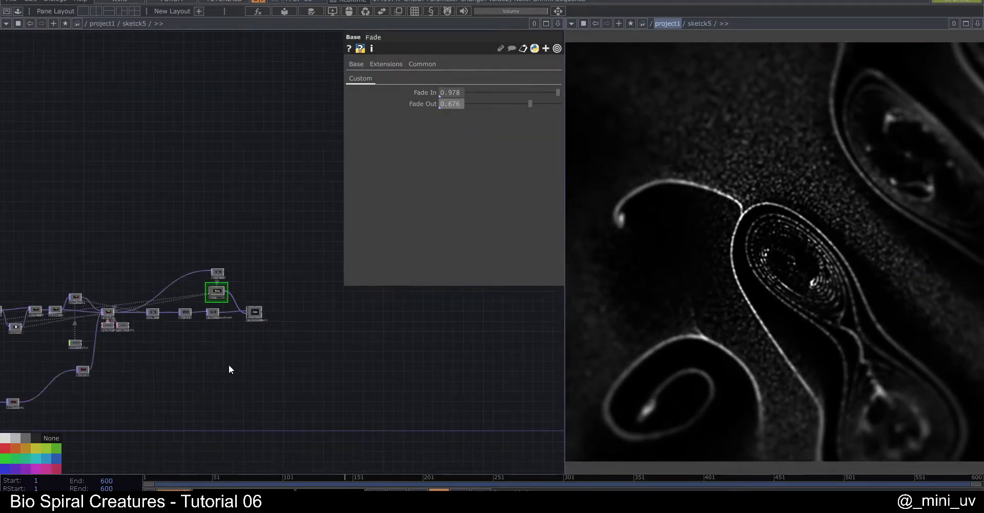
scroll(327, 391, "up", 8)
scroll(335, 307, "down", 6)
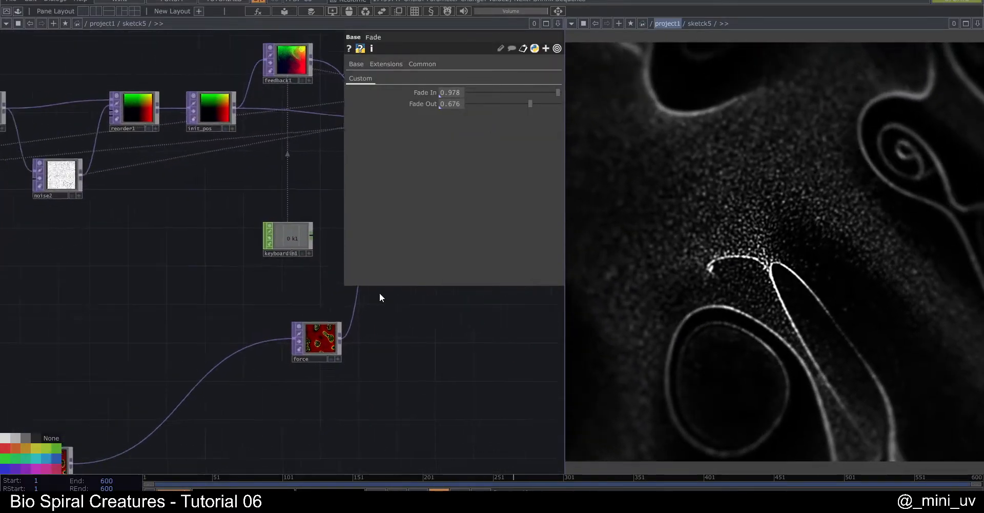
scroll(251, 318, "up", 8)
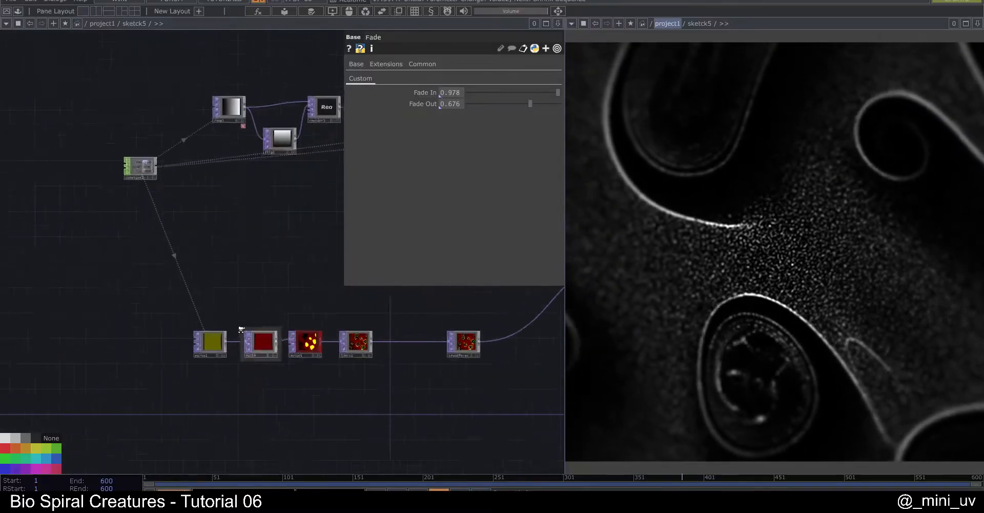
scroll(164, 297, "down", 6)
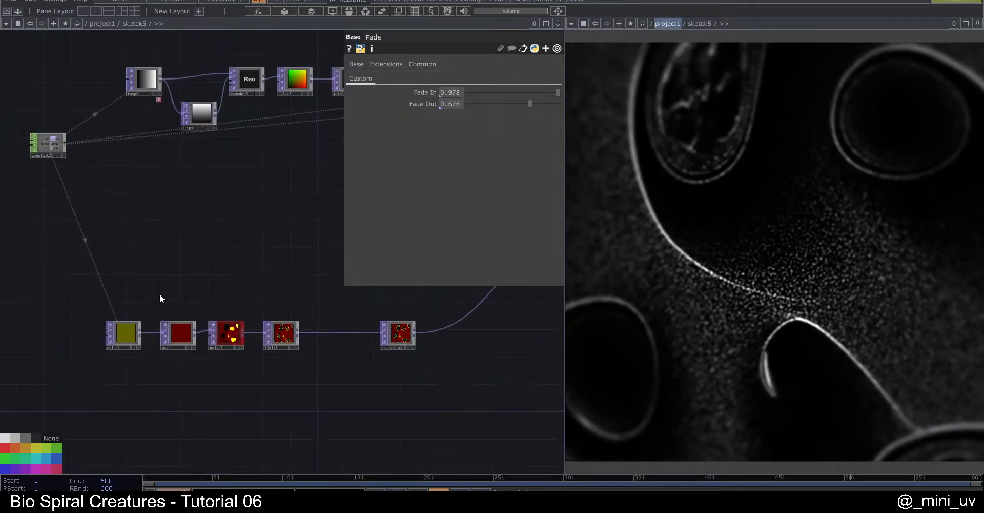
scroll(131, 331, "up", 5)
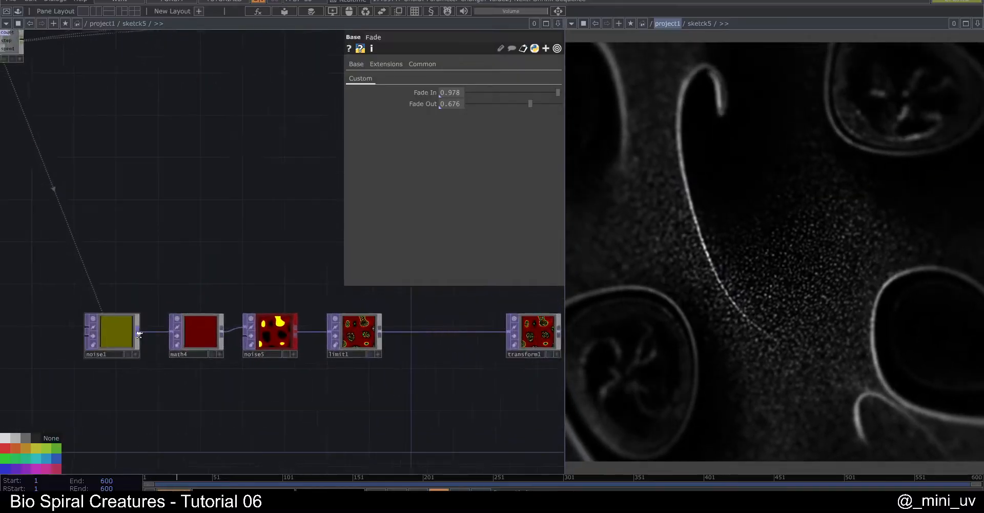
scroll(121, 325, "down", 5)
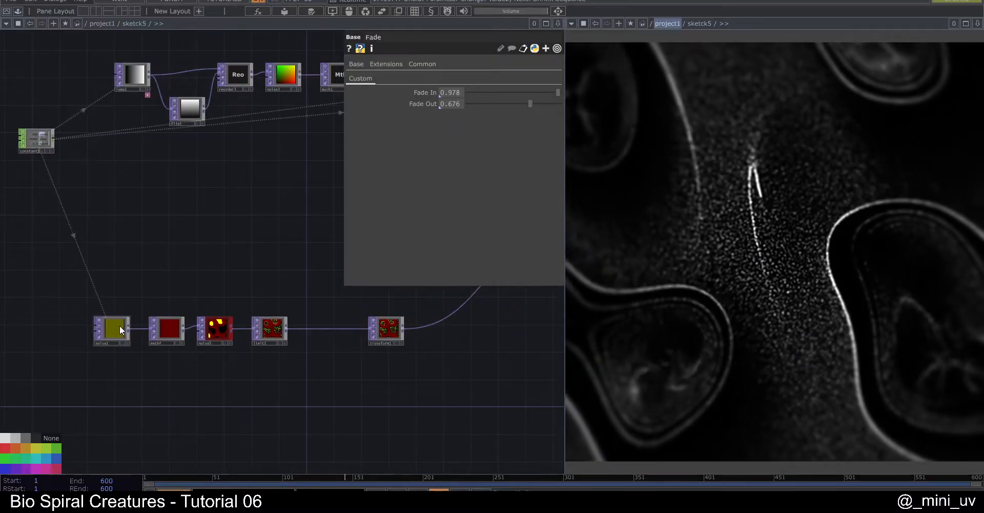
scroll(120, 325, "up", 3)
left_click(110, 330)
left_click_drag(128, 244, 183, 239)
left_click_drag(229, 269, 169, 301)
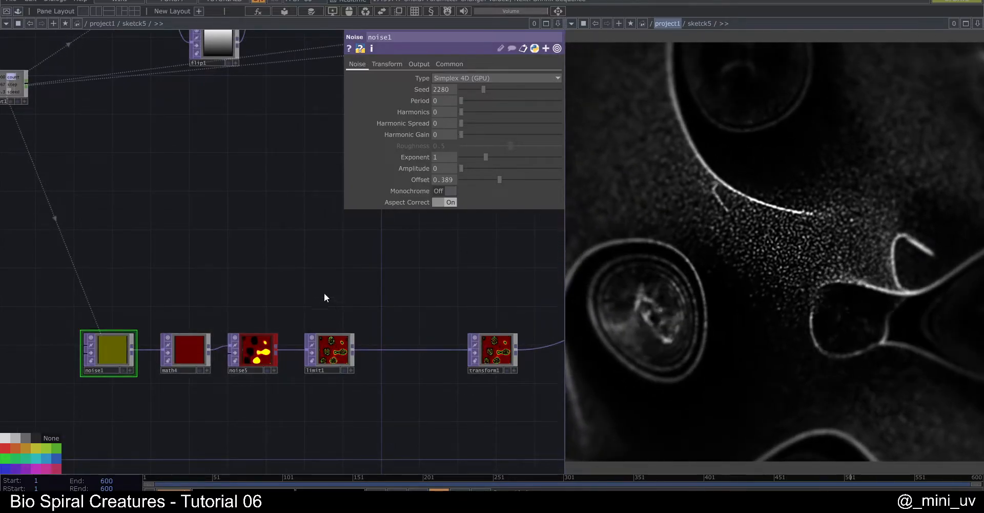
left_click_drag(328, 297, 287, 316)
Review limit1's limit types and value range, and examine the ring patterns in its texture up close
scroll(306, 347, "up", 5)
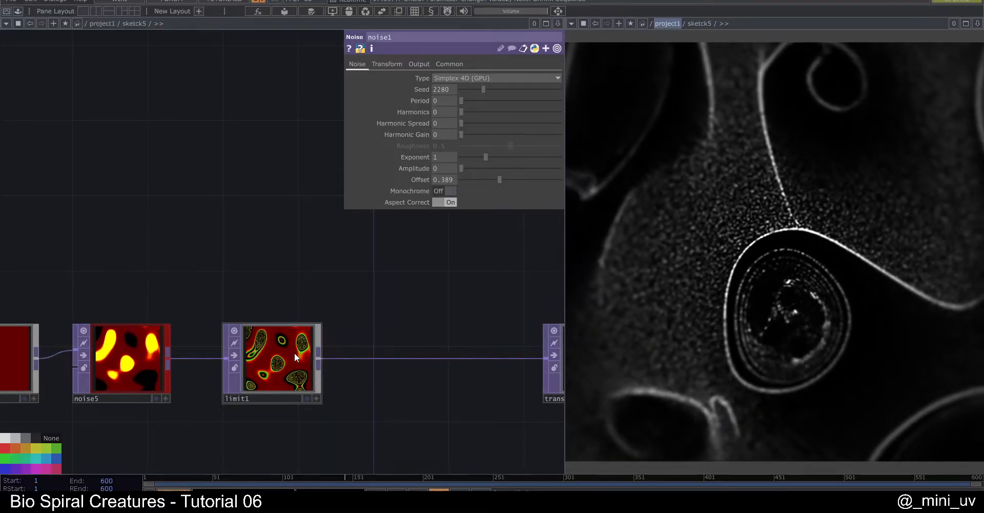
left_click(294, 354)
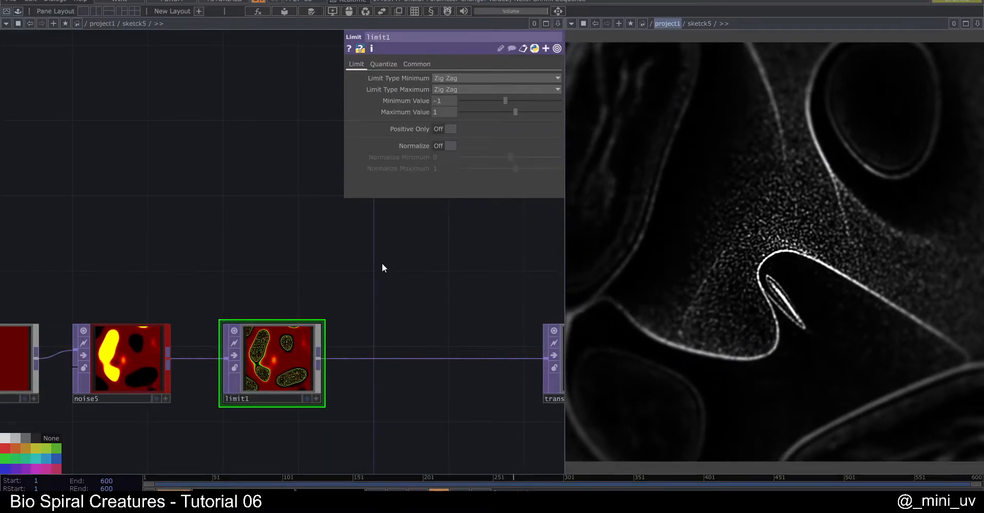
mouse_move(327, 271)
left_mouse_down()
mouse_move(267, 271)
mouse_move(332, 251)
mouse_move(359, 260)
mouse_move(334, 267)
left_mouse_up()
scroll(295, 381, "up", 5)
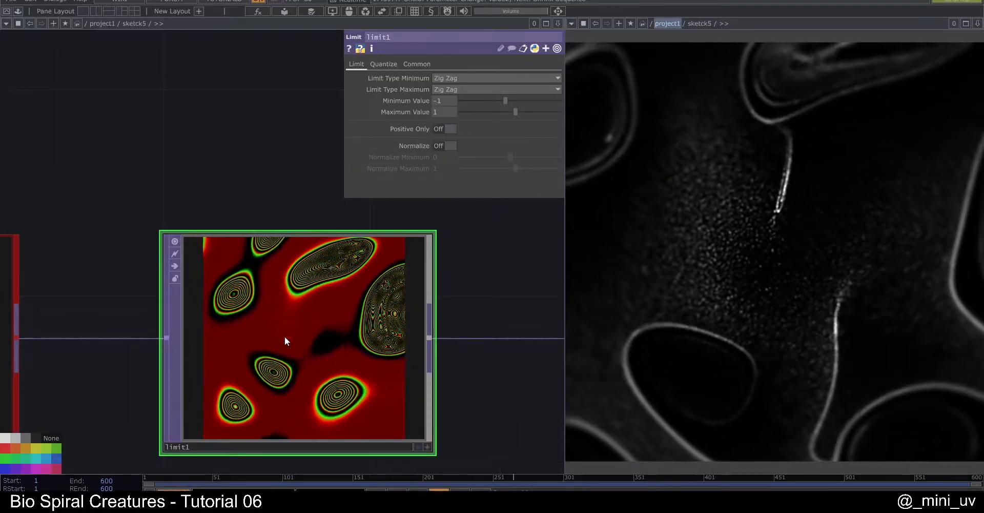
scroll(281, 331, "down", 5)
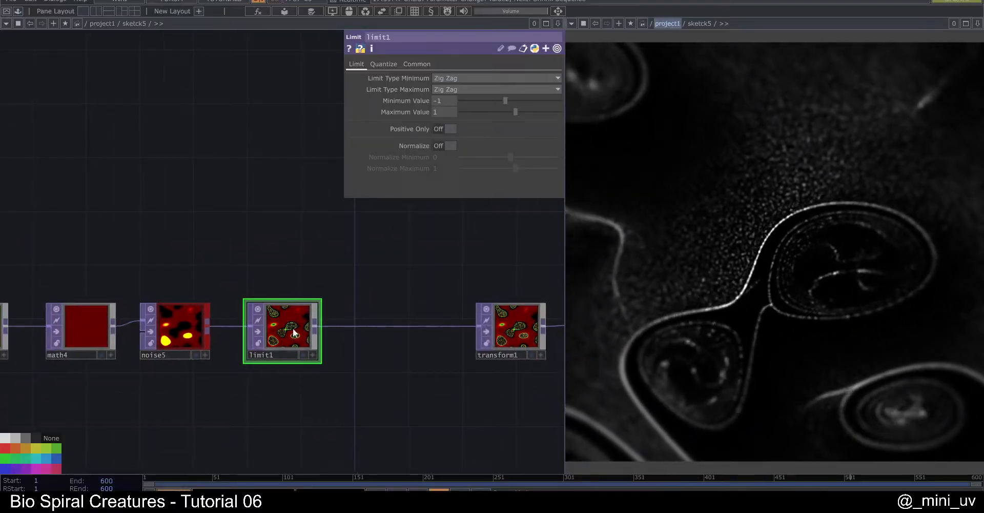
scroll(290, 337, "up", 6)
scroll(288, 336, "down", 3)
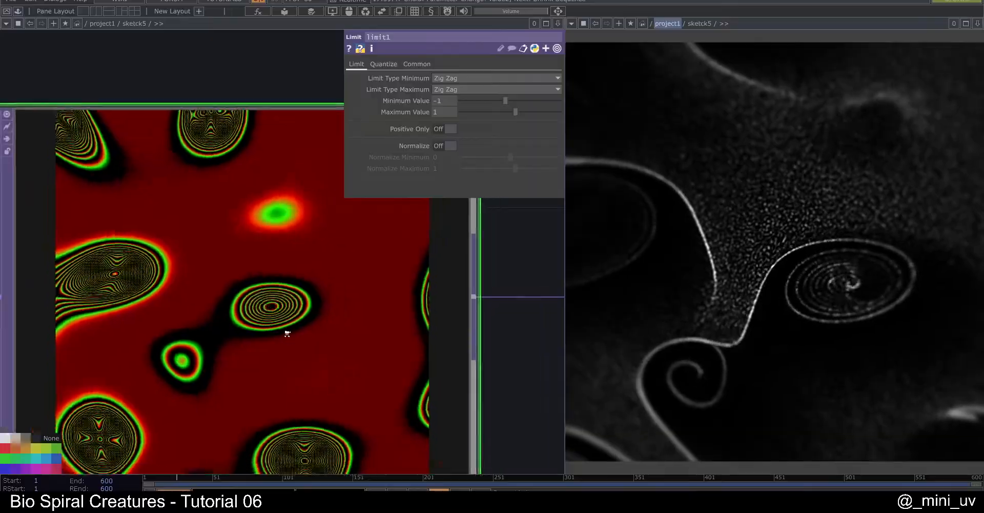
scroll(273, 325, "up", 5)
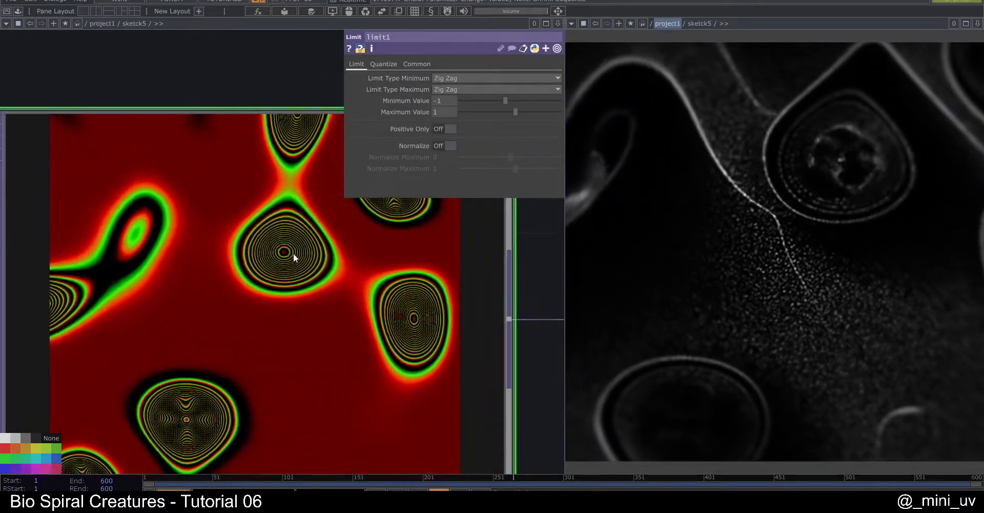
scroll(292, 253, "down", 4)
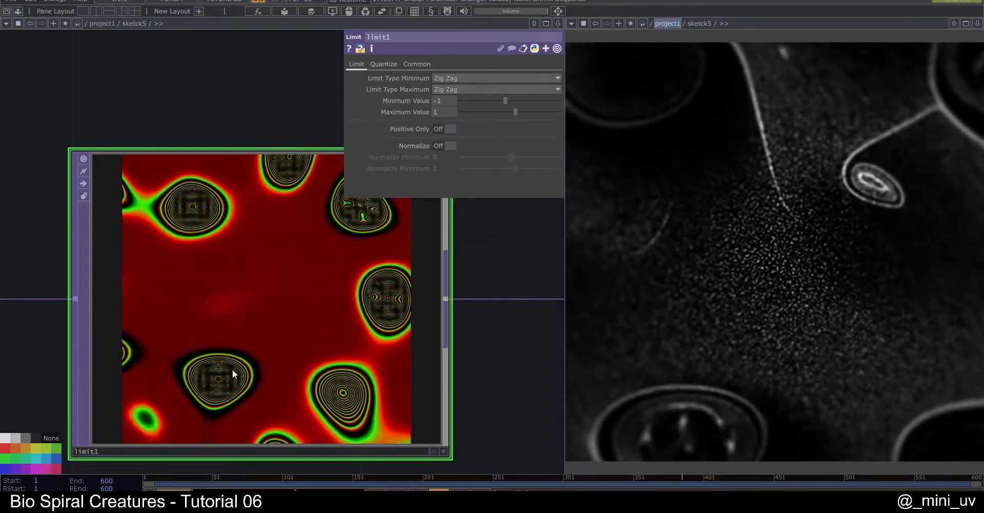
scroll(328, 240, "up", 6)
scroll(328, 240, "down", 6)
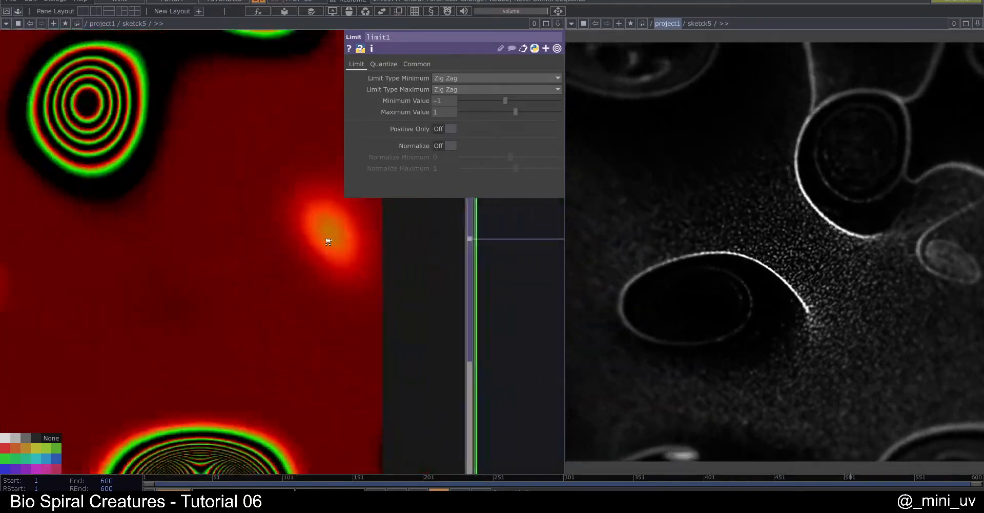
Change both Limit Type Minimum and Limit Type Maximum of limit1 to Loop
left_click(454, 79)
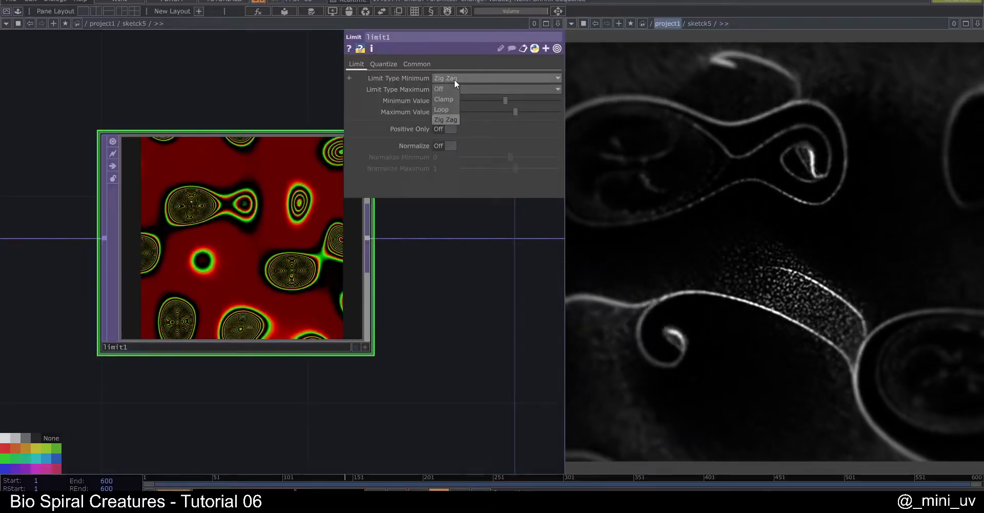
left_click(441, 109)
left_click(450, 88)
left_click(447, 121)
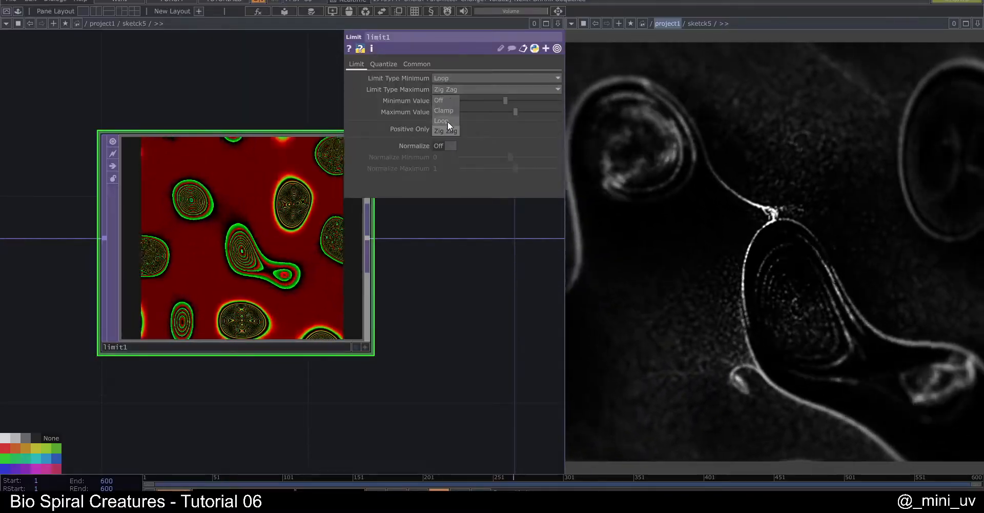
Set noise5's Exponent to 4 and check the resulting rings in limit1
scroll(242, 129, "down", 6)
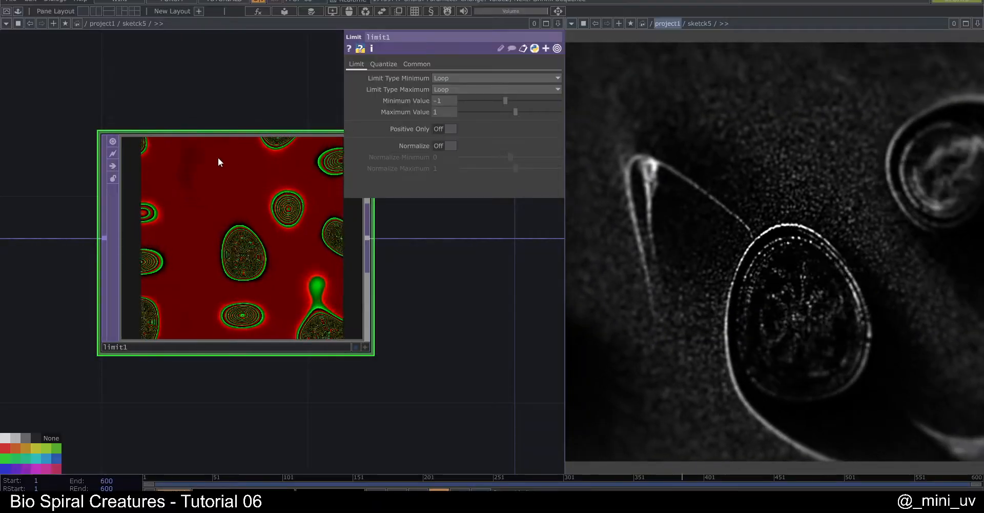
left_click(212, 205)
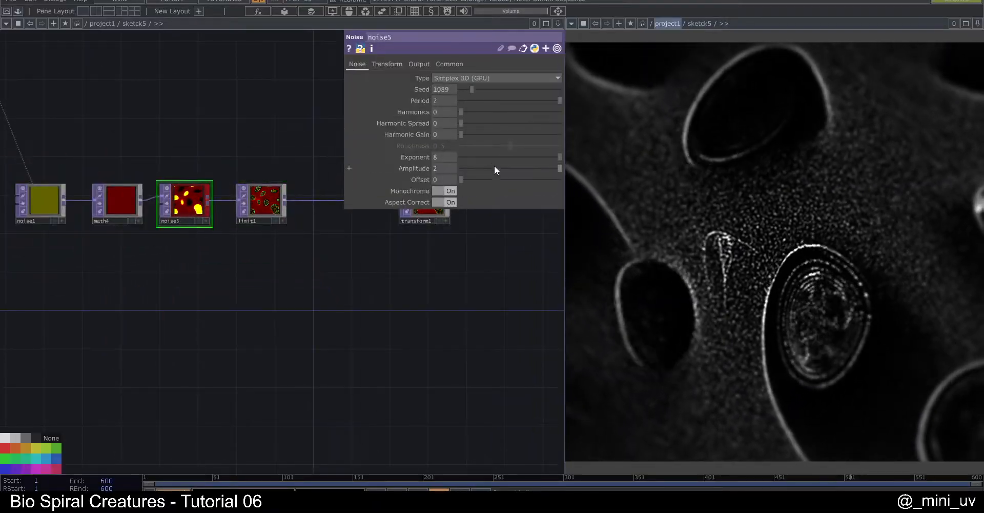
left_click_drag(459, 157, 586, 158)
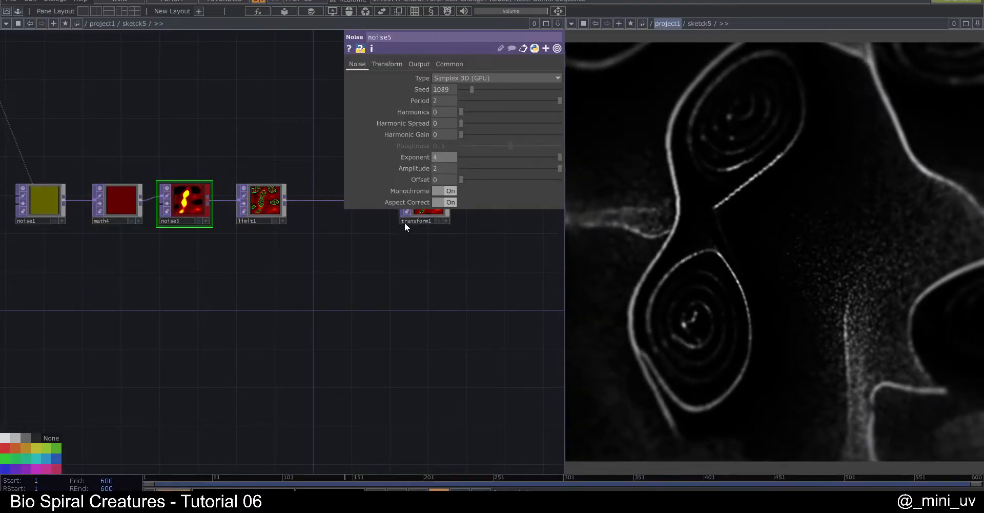
scroll(265, 271, "up", 5)
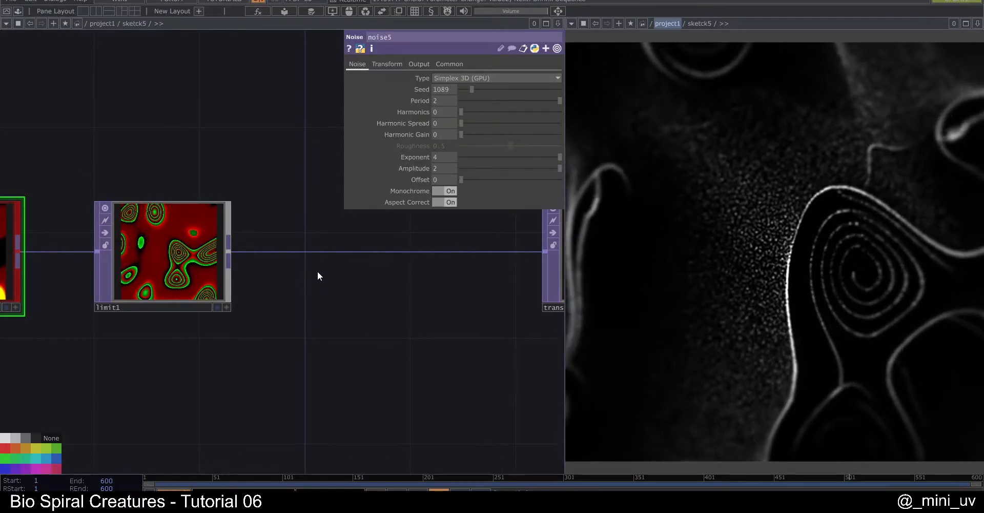
scroll(318, 282, "down", 5)
On noise1, set Amplitude to 0.35 and Offset to 0.207
left_click_drag(244, 336, 356, 339)
scroll(173, 285, "up", 3)
left_click(170, 260)
left_click_drag(189, 191, 201, 217)
left_click_drag(497, 177, 479, 168)
left_click_drag(237, 212, 181, 233)
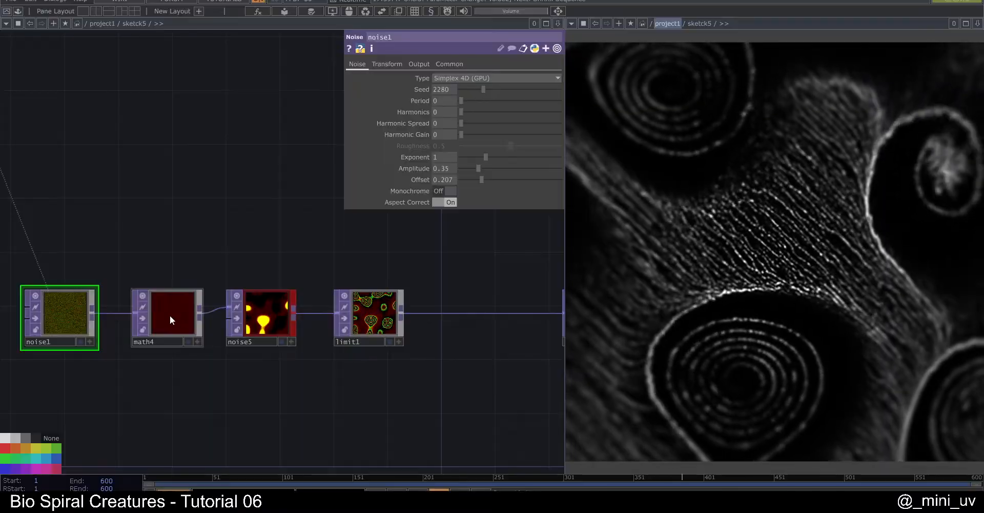
Bypass math4 to compare its effect on the particles, and re-enable it
left_click(174, 314)
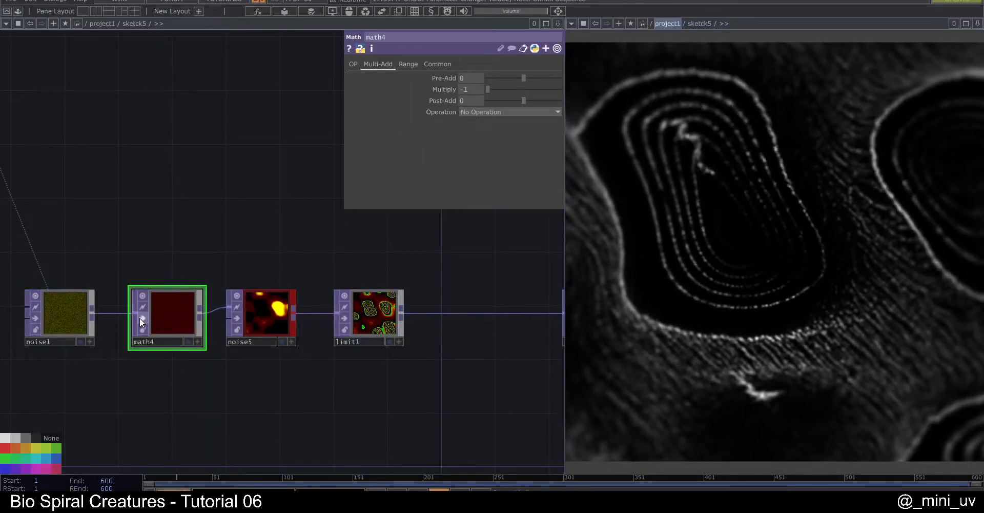
left_click(140, 318)
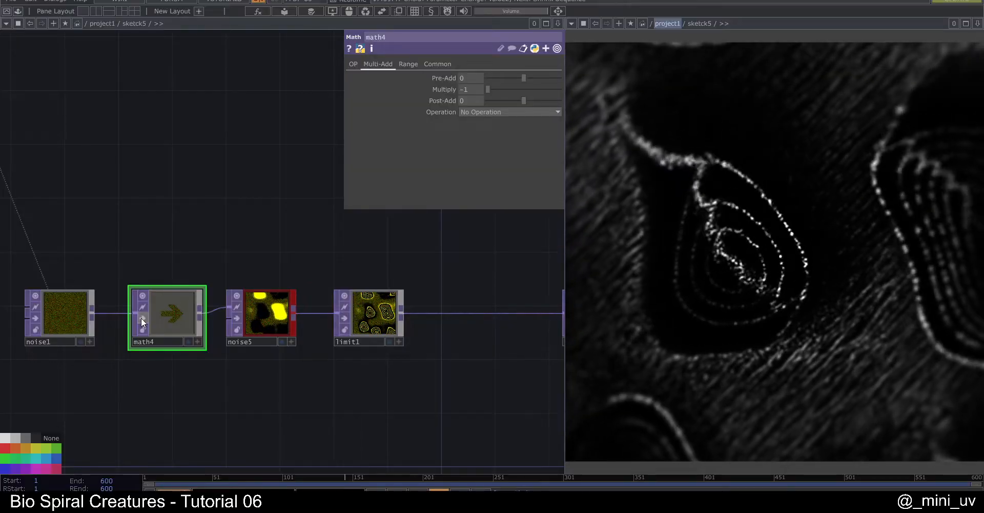
left_click(141, 317)
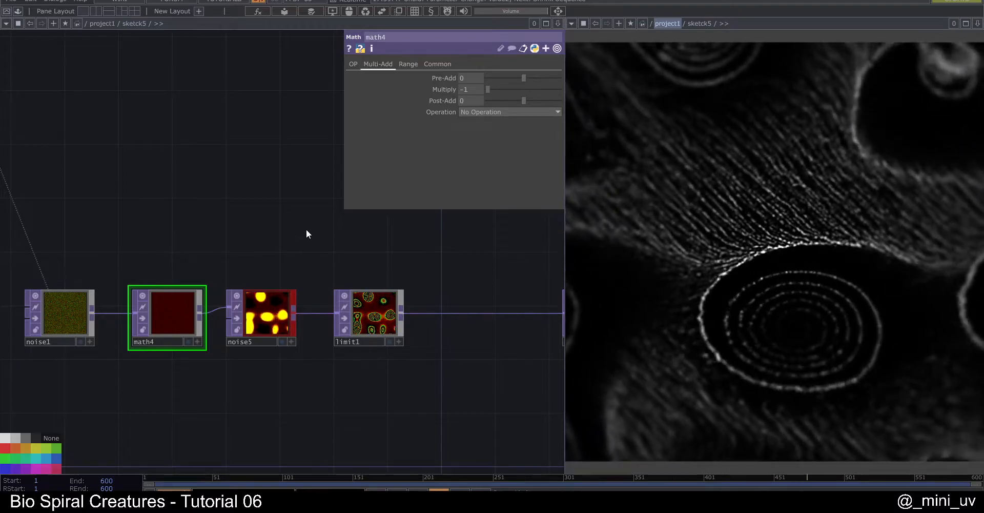
On noise5, set Harmonics to 1, Harmonic Spread to 2.1 and Harmonic Gain to 0.57
left_click(269, 309)
left_click_drag(215, 232, 157, 254)
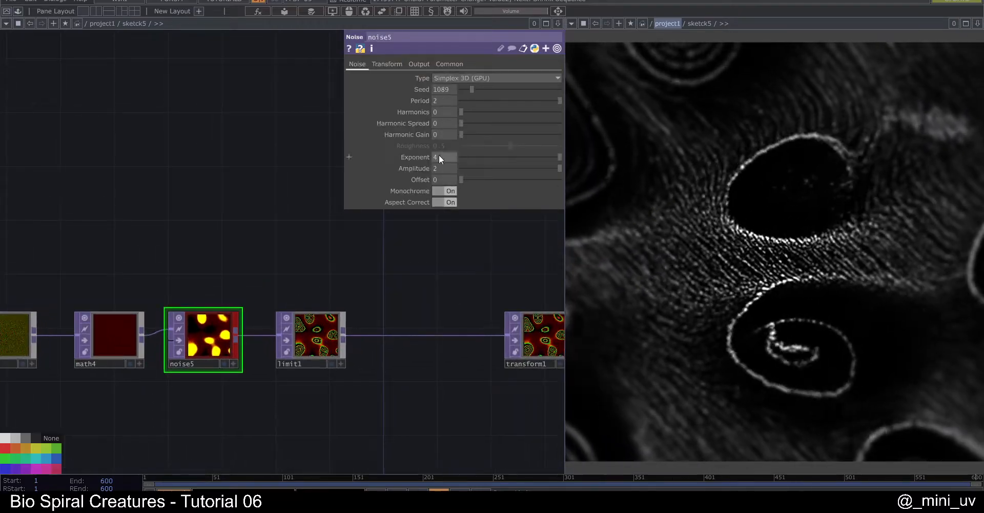
left_click(472, 111)
left_click(471, 123)
left_click(479, 135)
left_click_drag(479, 134, 489, 134)
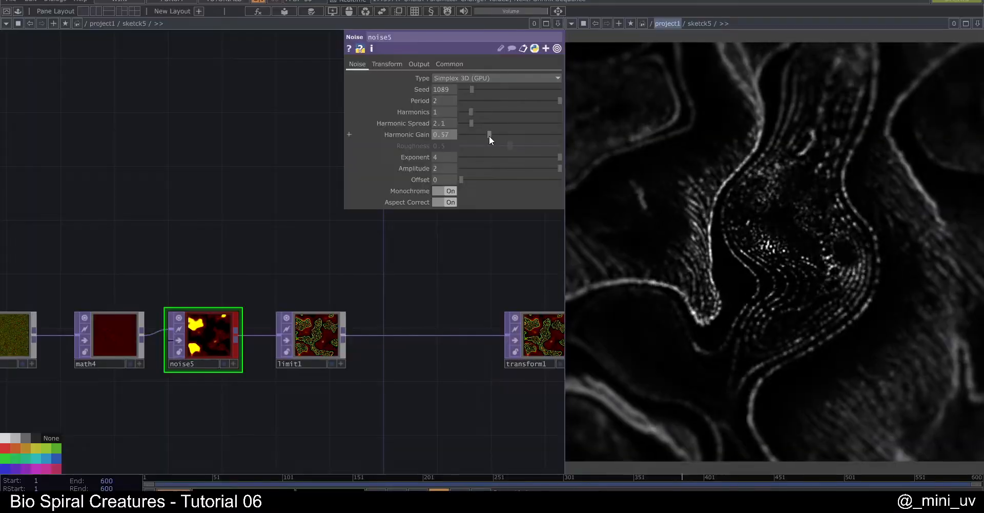
left_click_drag(456, 269, 335, 278)
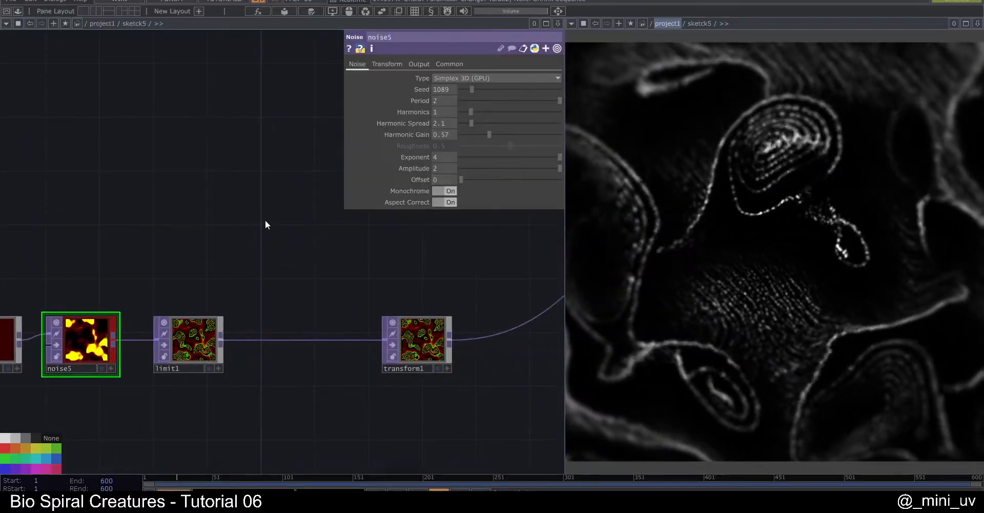
Set both the minimum and maximum limit types of limit1 to Zig Zag
scroll(308, 228, "down", 5)
left_click_drag(302, 228, 303, 283)
right_click_drag(83, 286, 282, 385)
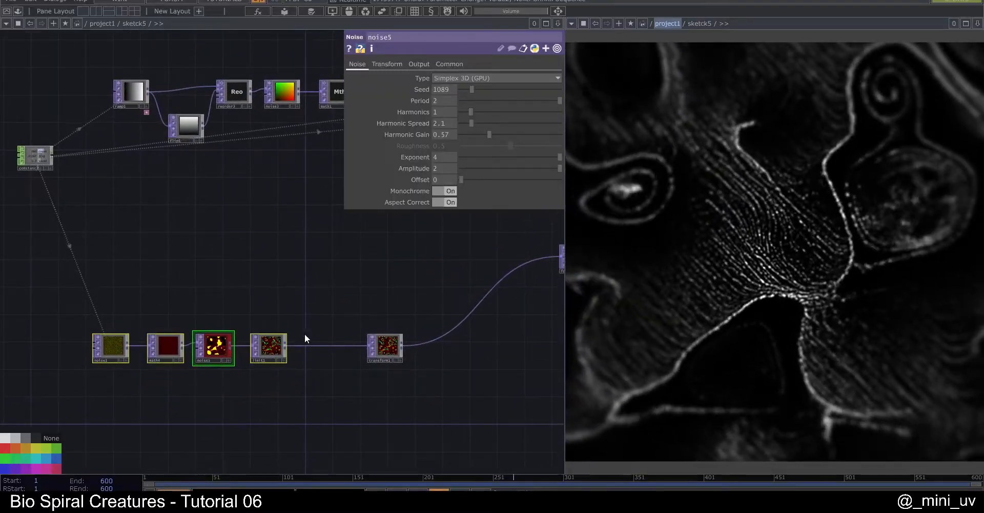
scroll(242, 347, "up", 3)
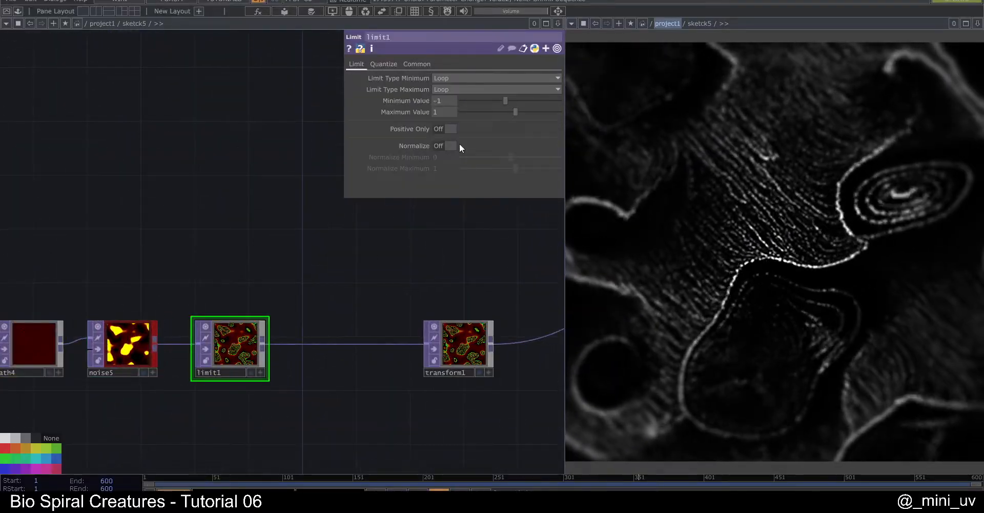
left_click(467, 79)
left_click(447, 118)
left_click(454, 88)
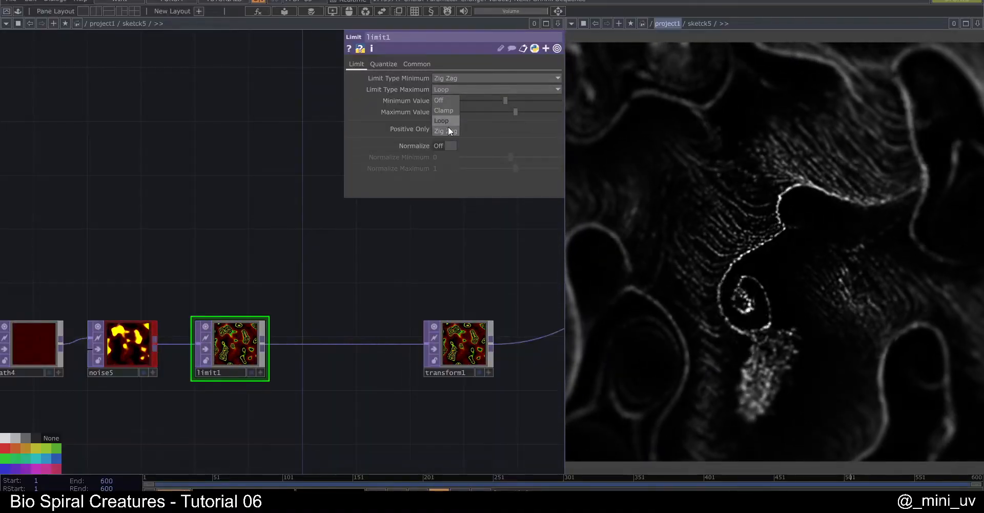
left_click(447, 129)
left_click_drag(277, 275, 339, 276)
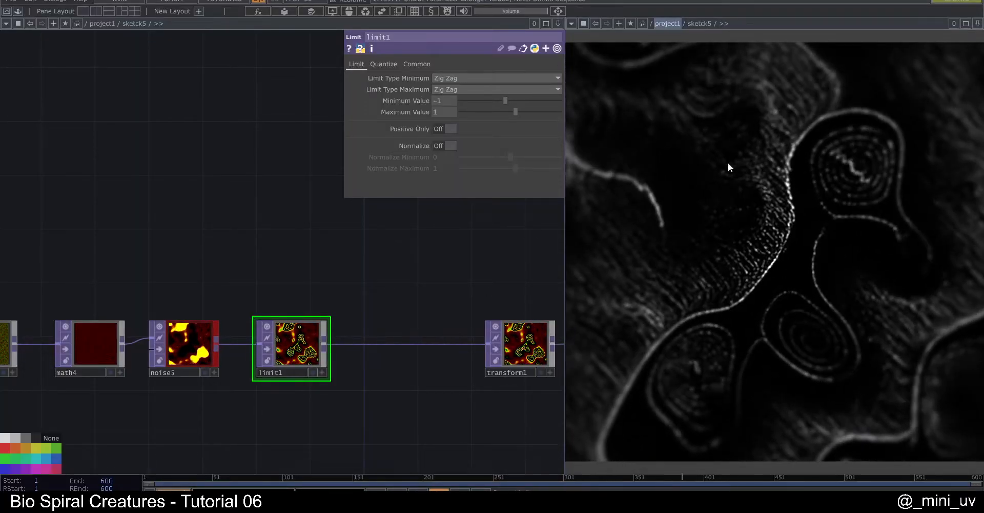
Examine the node chain from limit1 through transform1 to the force null and on into the overall particle network
left_click_drag(420, 254, 189, 270)
scroll(207, 253, "down", 5)
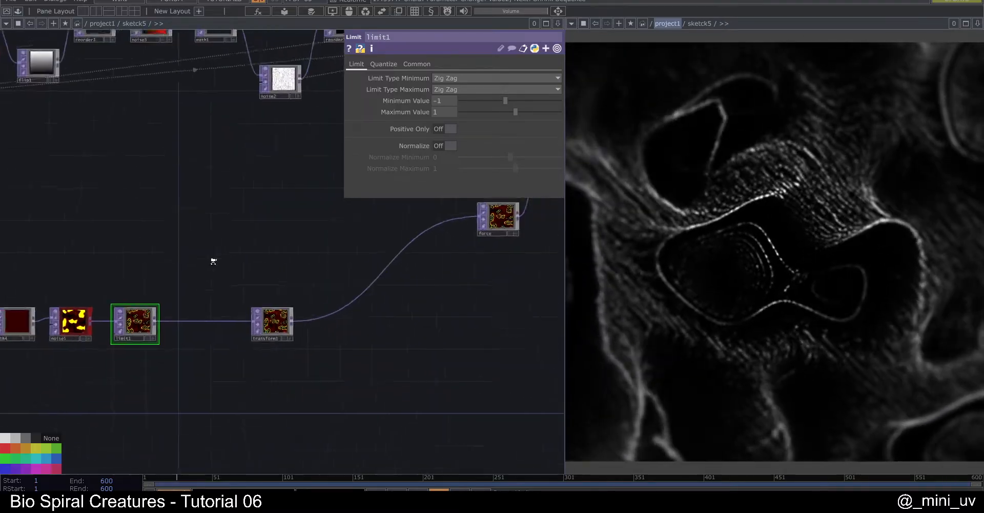
left_click_drag(421, 204, 223, 285)
left_click_drag(299, 309, 285, 364)
scroll(264, 359, "up", 3)
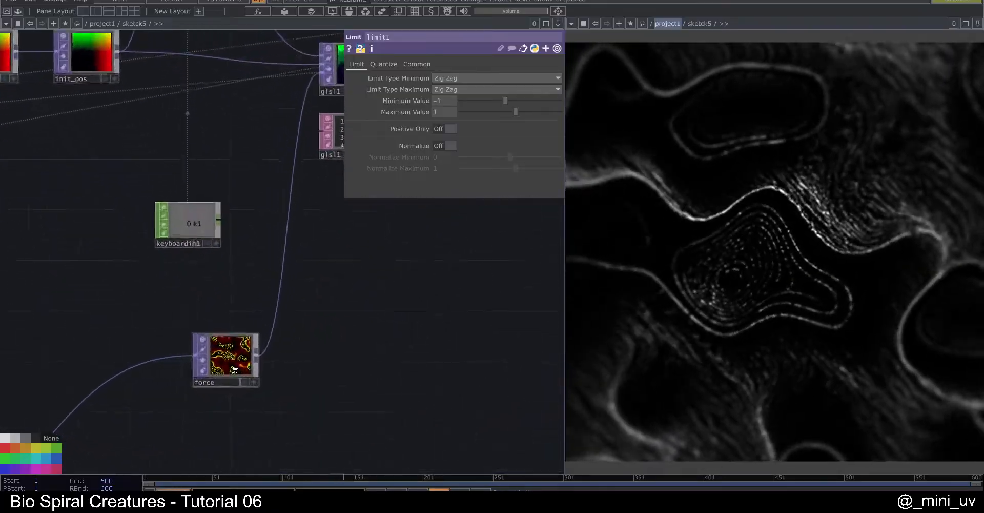
left_click(227, 359)
left_click_drag(277, 157, 198, 224)
scroll(263, 228, "down", 3)
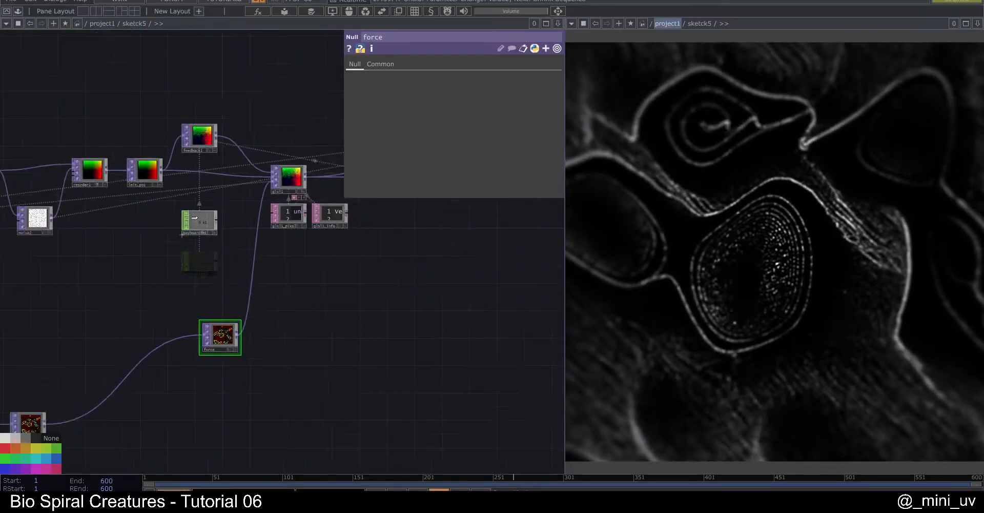
scroll(214, 227, "down", 3)
left_click_drag(387, 256, 229, 306)
left_click_drag(337, 297, 405, 292)
left_click_drag(231, 329, 334, 318)
scroll(335, 318, "down", 3)
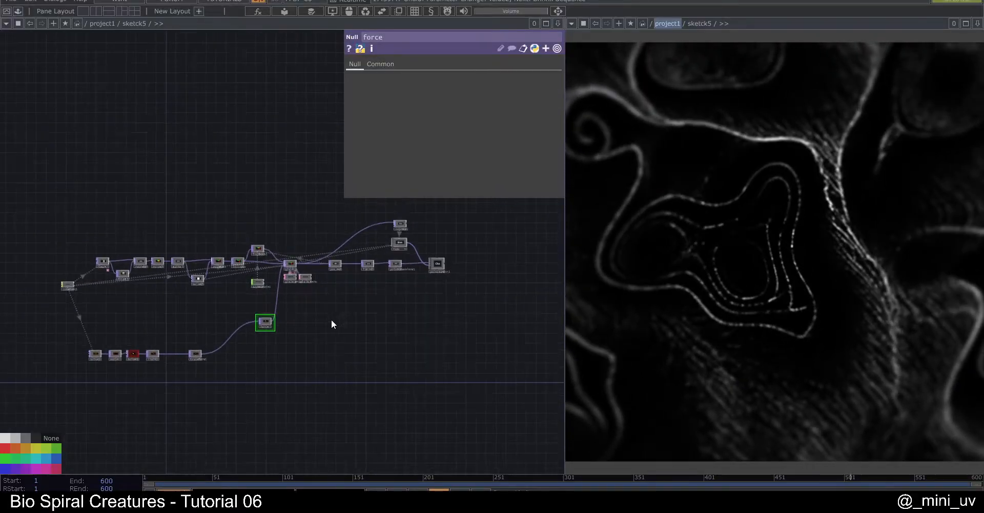
scroll(241, 309, "up", 5)
left_click_drag(205, 306, 237, 293)
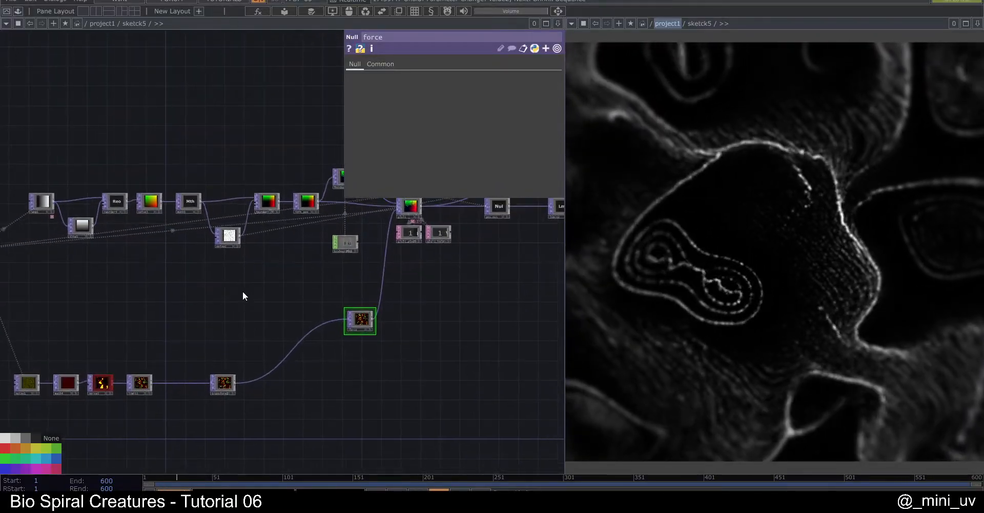
Undo the recent limit, noise and viewer-flag changes step by step
key("ctrl+z")
key("ctrl+z")
key("ctrl+z")
key("ctrl+z")
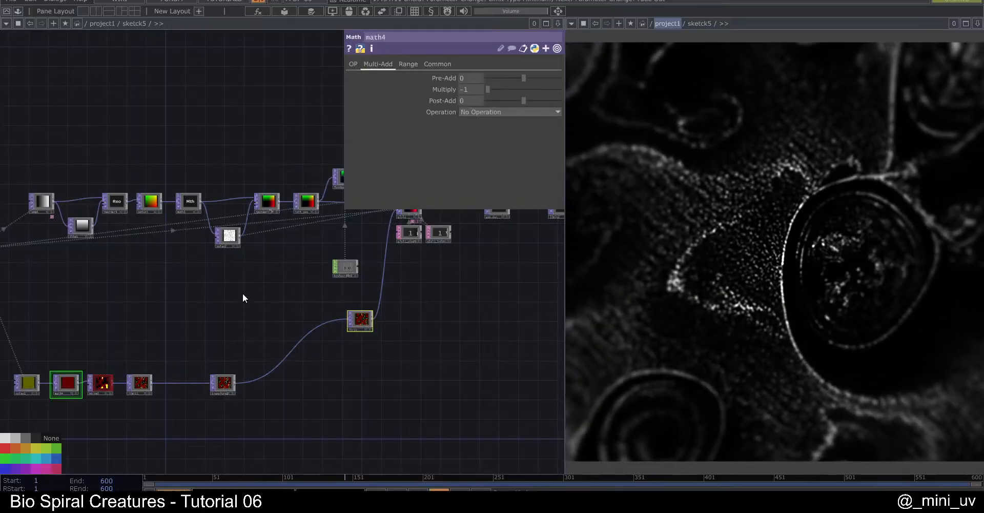
key("ctrl+z")
key("ctrl+z")
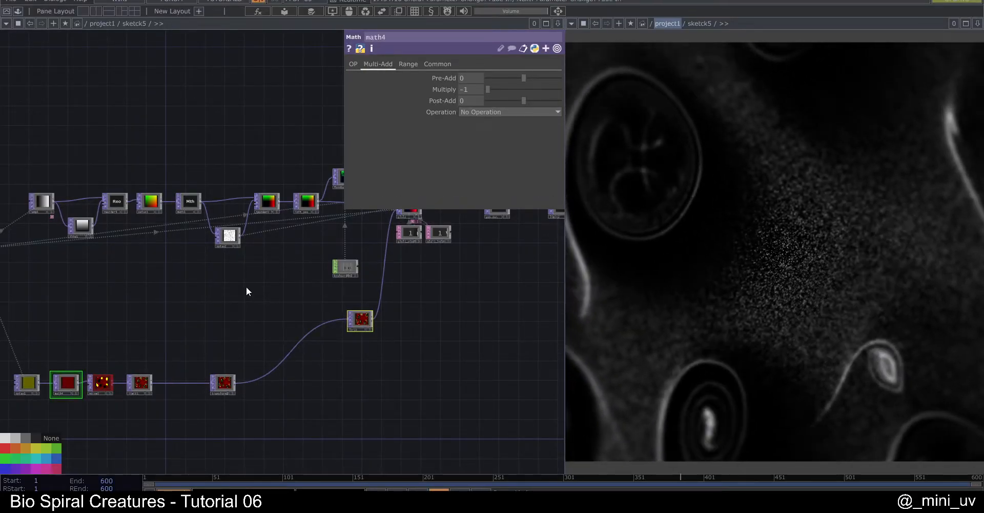
key("ctrl+z")
key("ctrl+z")
key("ctrl+z")
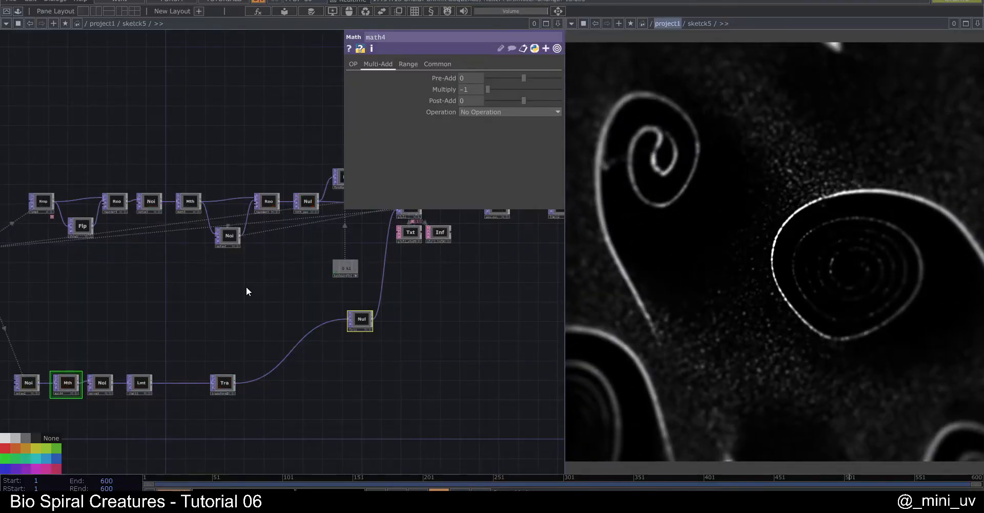
key("ctrl+z")
key("ctrl+z")
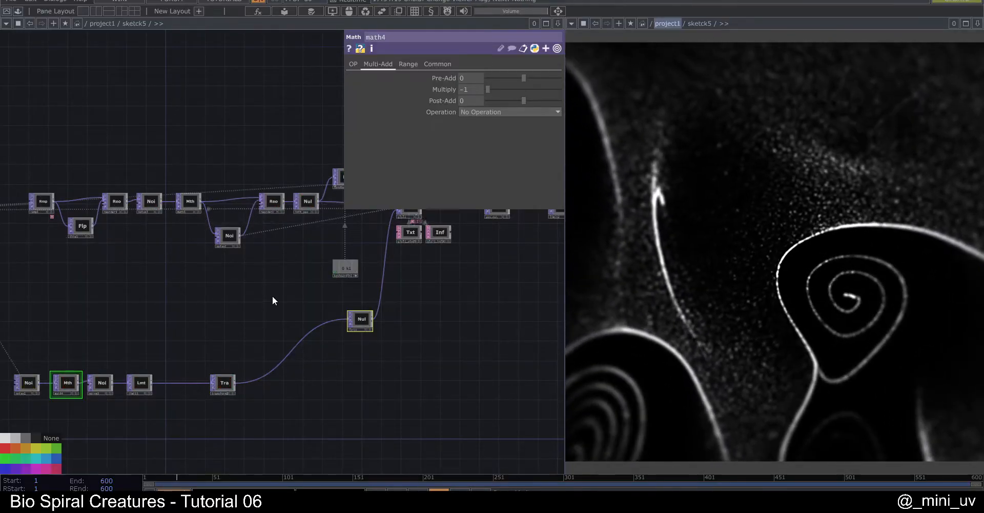
Open the Point Render settings of pointRender1 and examine its resolution and preview
left_click_drag(272, 295, 197, 308)
left_click_drag(461, 294, 328, 330)
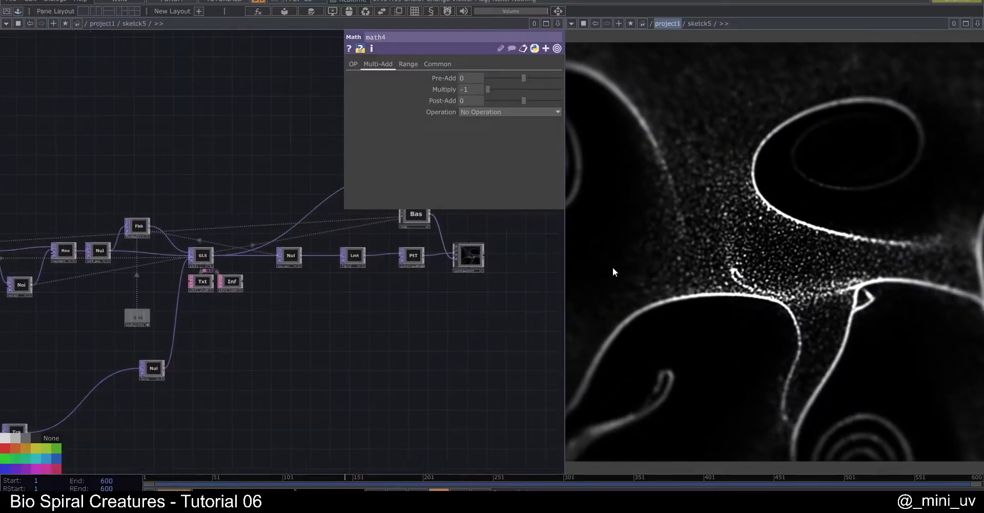
scroll(479, 246, "up", 5)
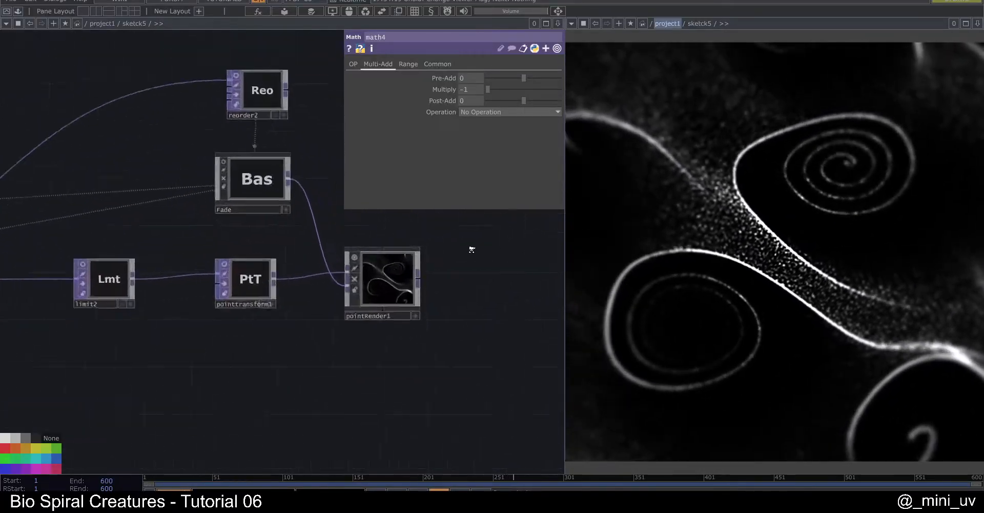
left_click(376, 272)
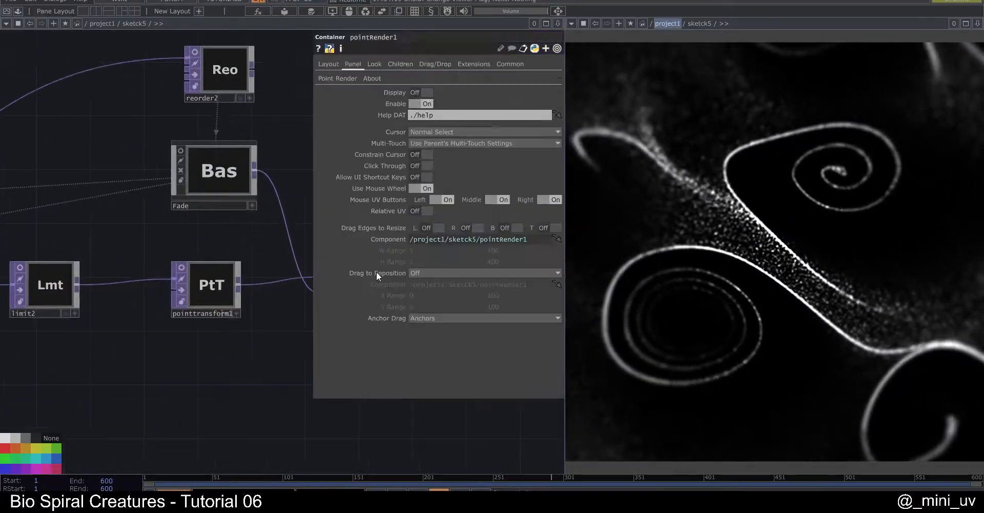
left_click(330, 80)
scroll(129, 130, "down", 2)
left_click_drag(128, 130, 66, 169)
scroll(211, 225, "up", 2)
left_click_drag(212, 225, 157, 212)
scroll(158, 212, "up", 2)
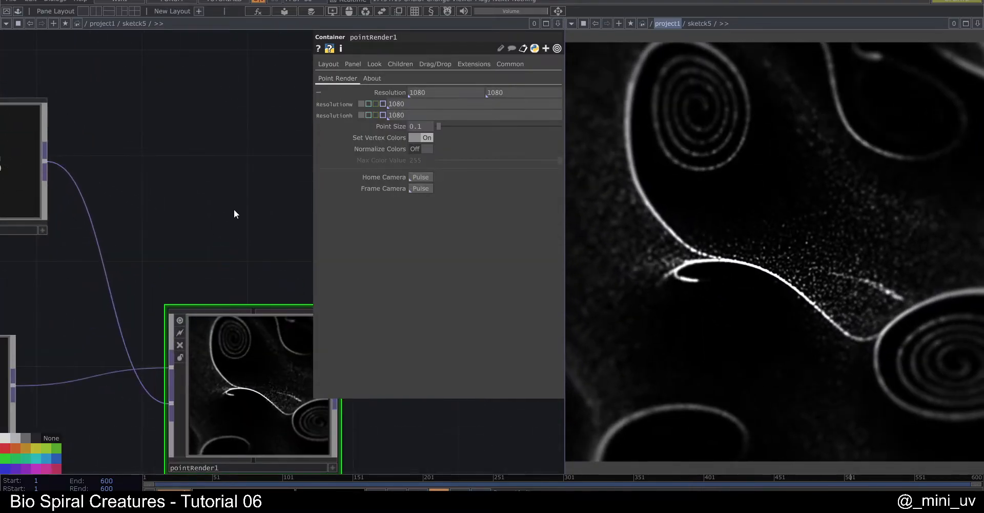
left_click_drag(242, 213, 176, 180)
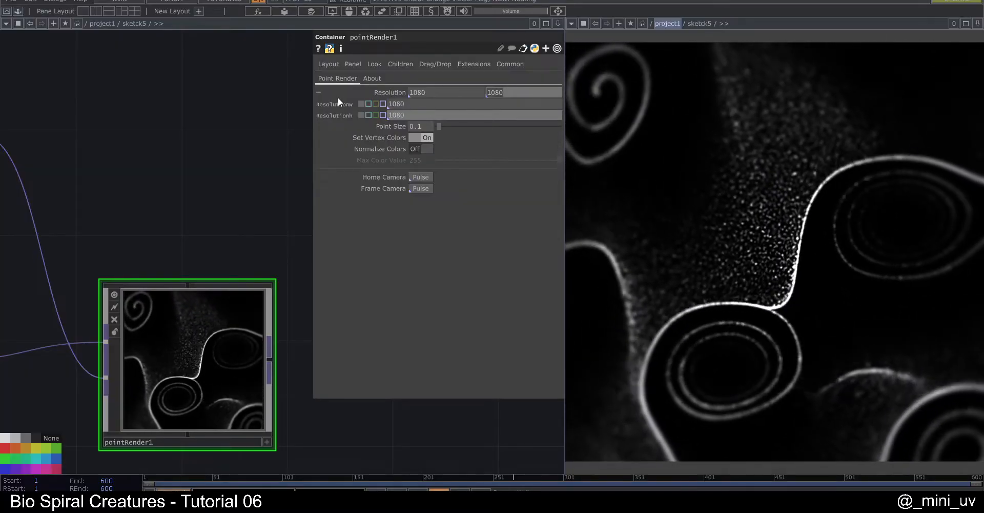
Try a resolution height of 1920 on pointRender1, and return it to 1080
type("1920")
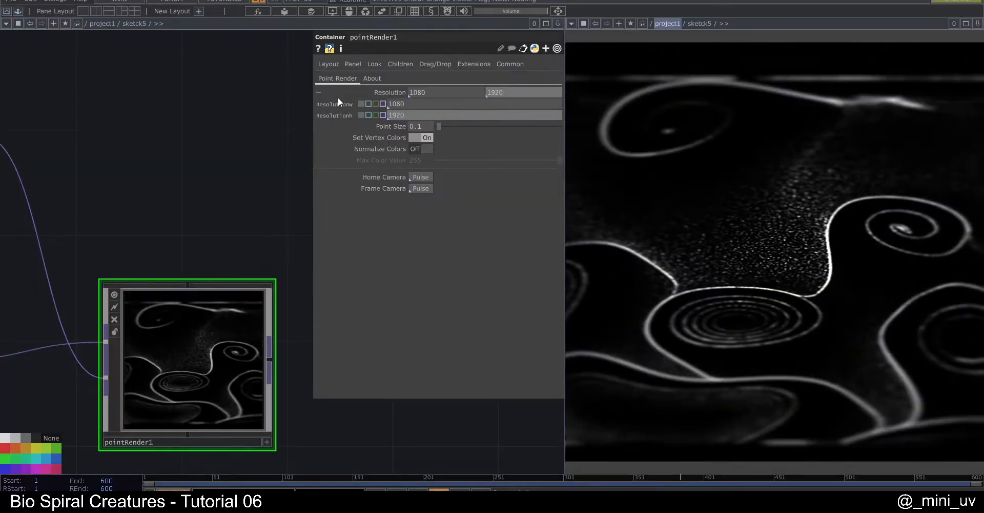
key("Return")
left_click(507, 93)
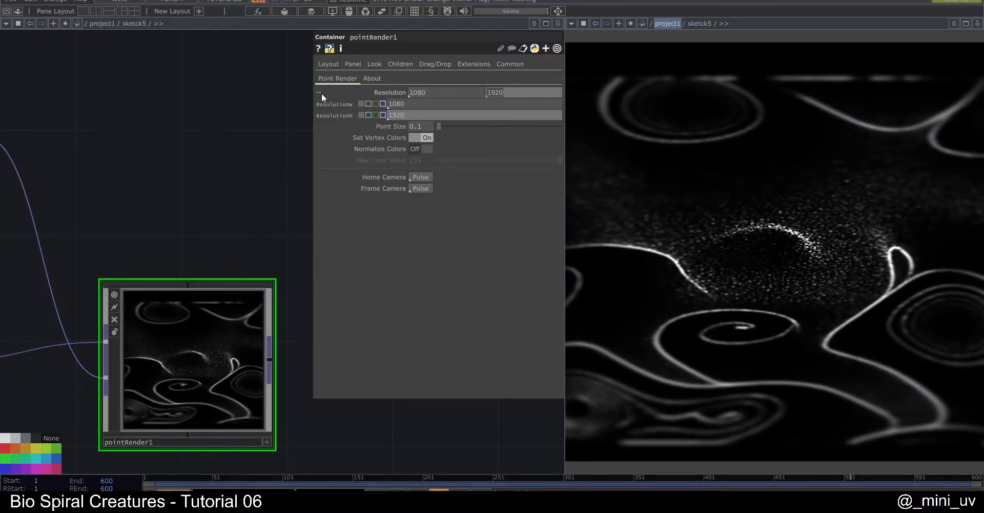
type("1080")
key("Return")
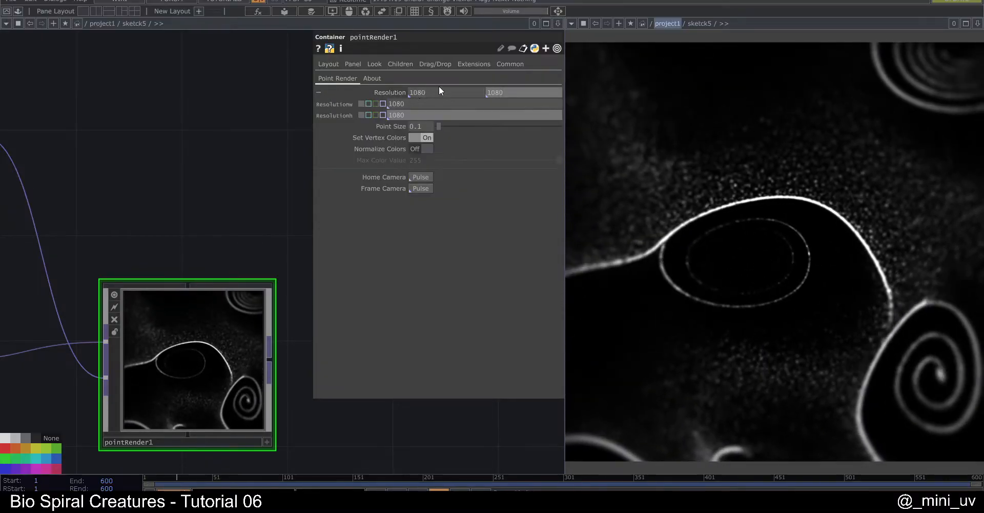
On pointRender1, set the render resolution width to 1920 and the layout height to 1920
left_click(439, 92)
type("1920")
key("Return")
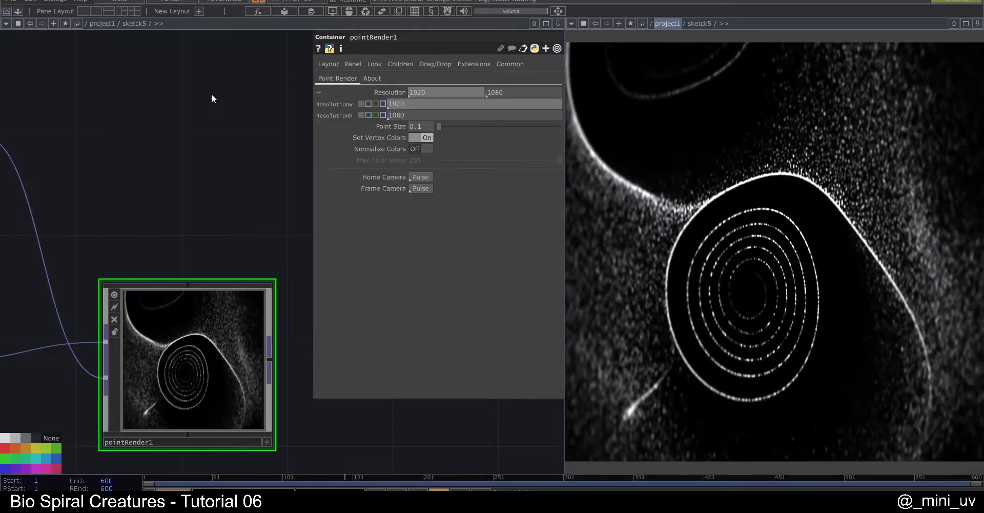
left_click(336, 63)
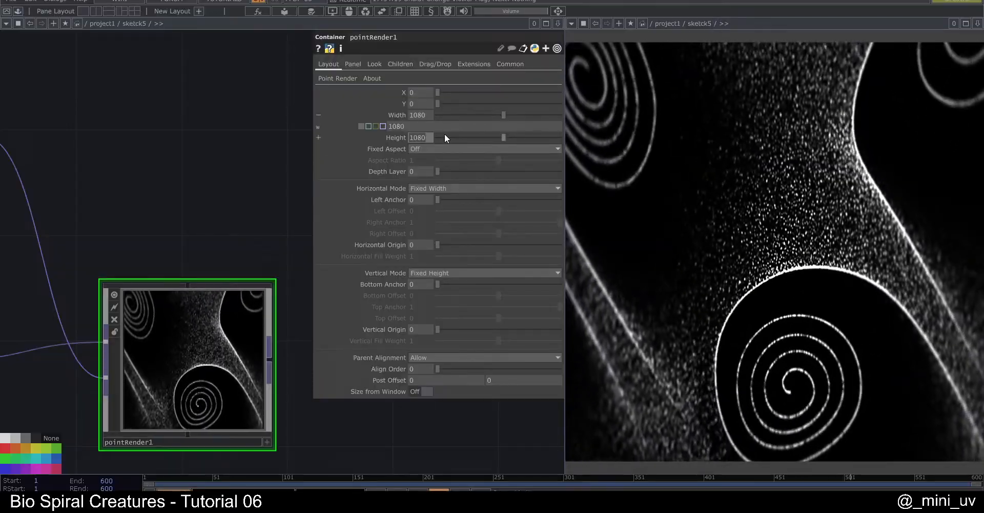
type("1920")
key("Return")
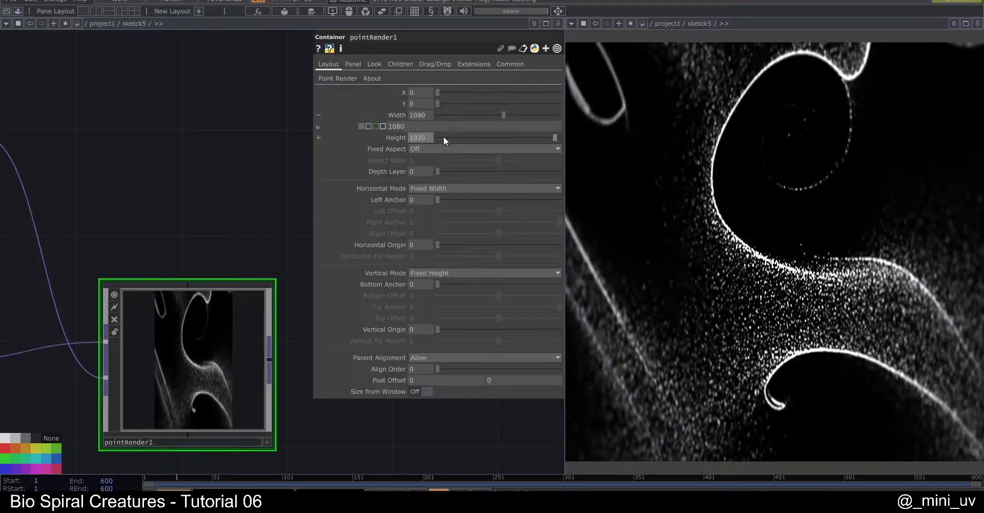
Refresh pointRender1's viewer by turning it off and on, and narrow the node to portrait proportions
left_click(114, 294)
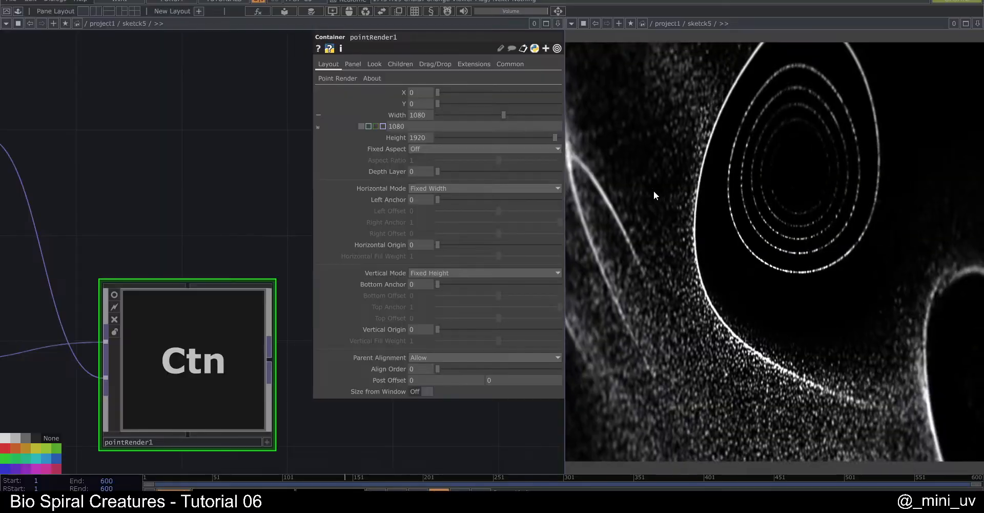
scroll(238, 235, "down", 3)
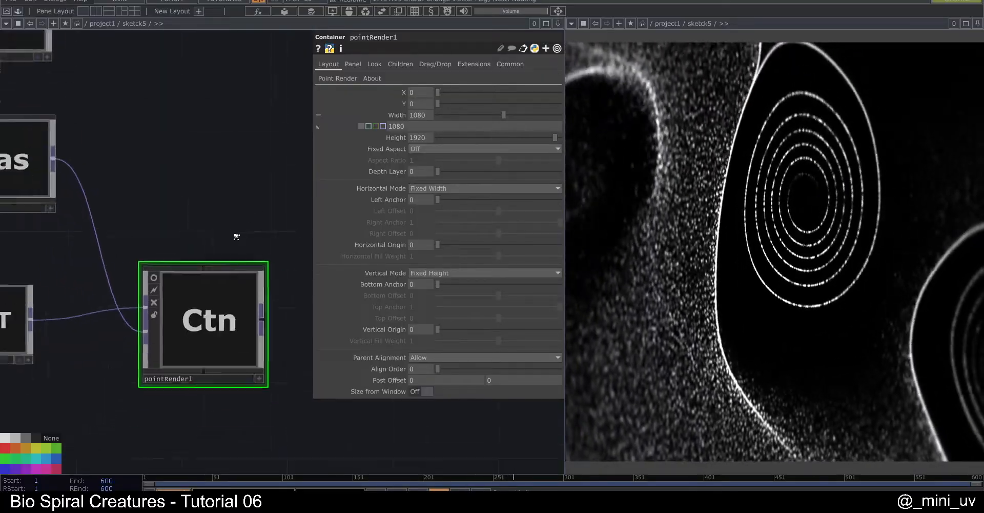
left_click(183, 265)
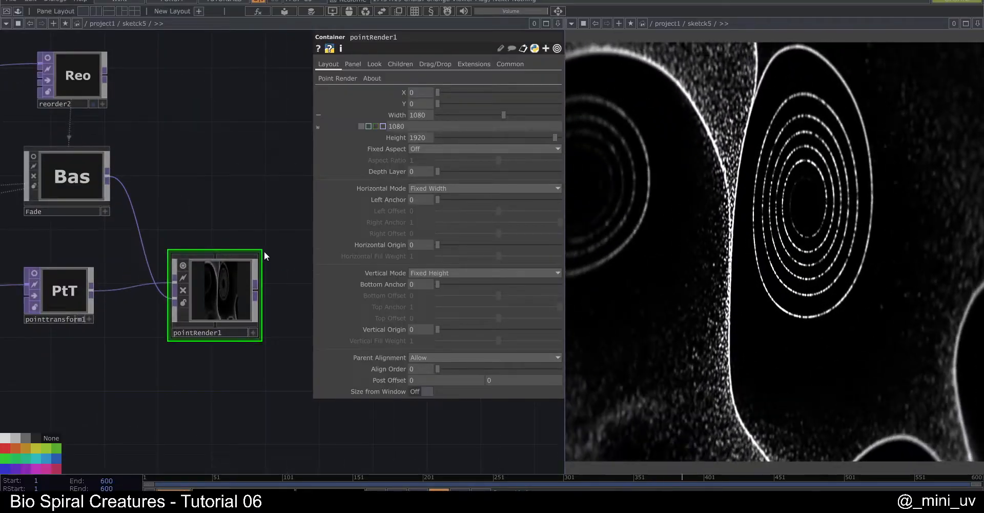
left_click_drag(262, 251, 237, 252)
Display pointRender1's portrait output in the output pane and widen the network pane next to it
left_click(723, 24)
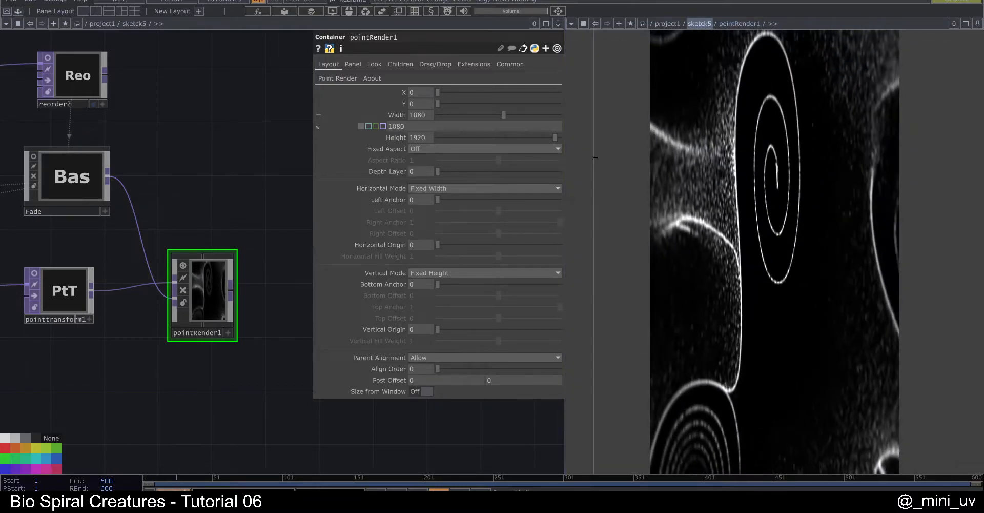
left_click_drag(565, 157, 642, 172)
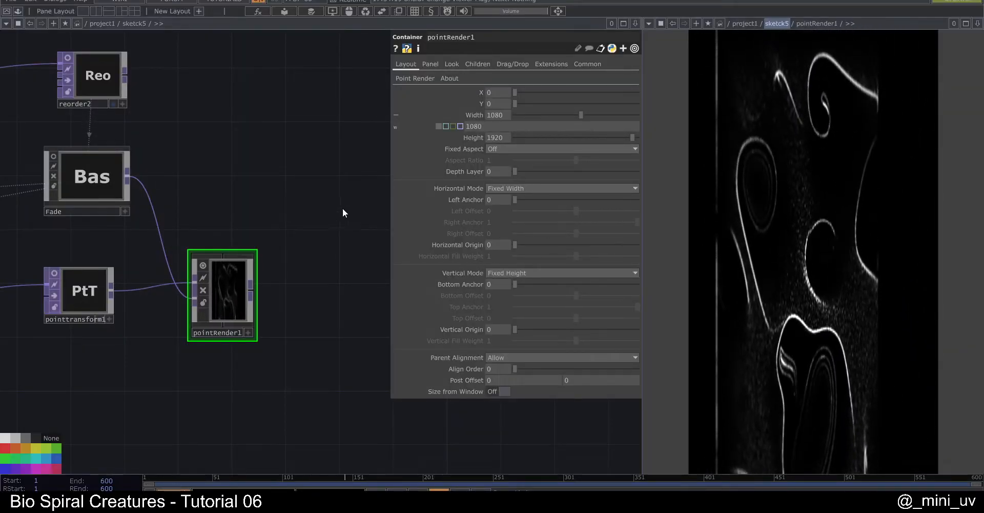
Inspect pointtransform1's point preview and its individual X, Y and Z scale parameters
scroll(354, 208, "down", 5)
scroll(285, 226, "up", 5)
left_click(225, 258)
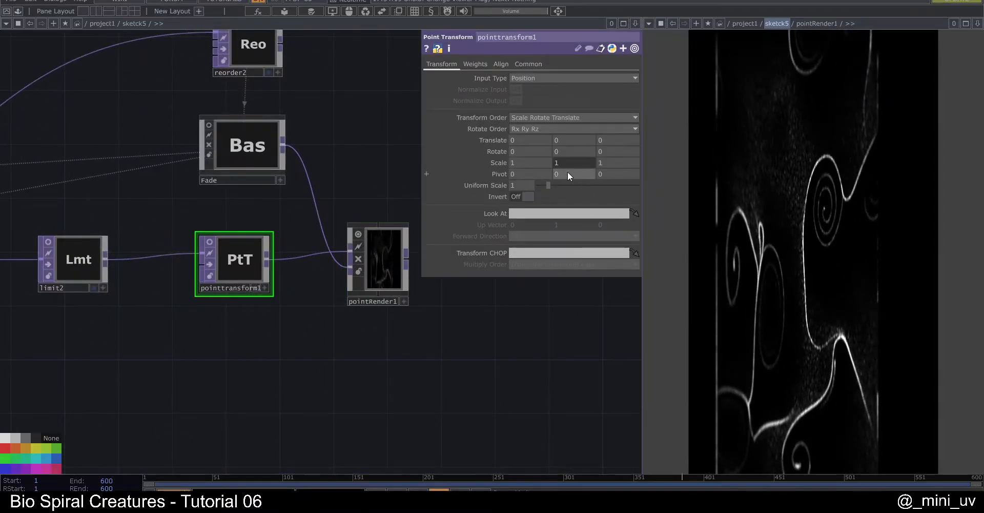
scroll(328, 226, "down", 4)
scroll(303, 214, "up", 6)
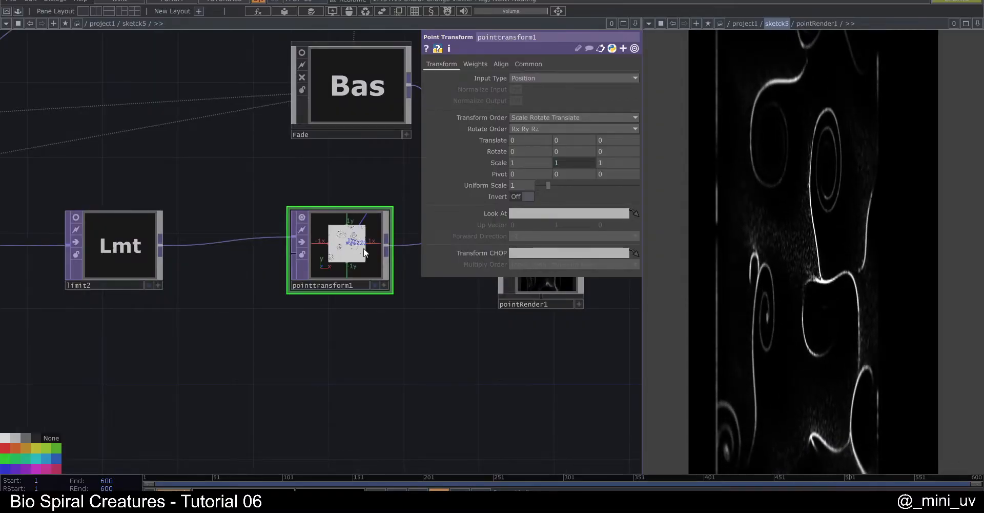
scroll(364, 247, "up", 3)
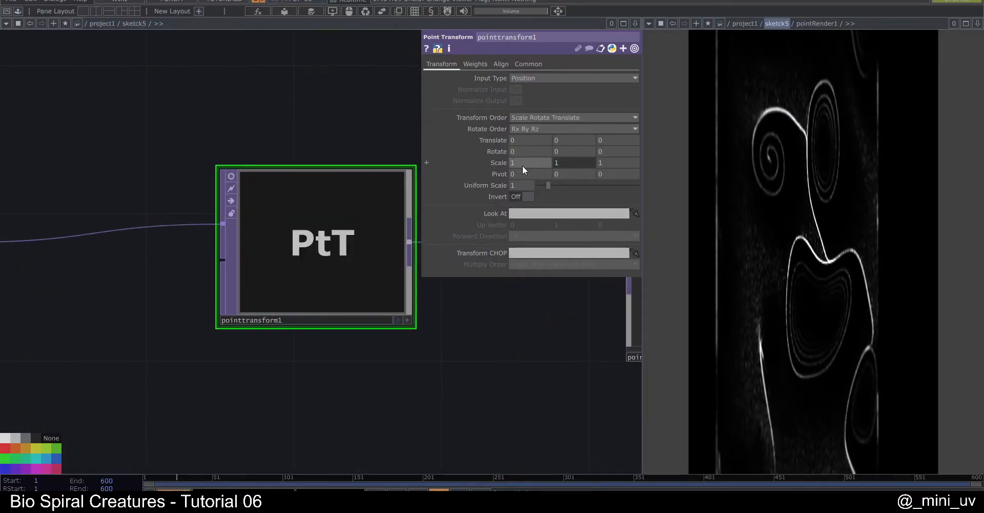
left_click(564, 166)
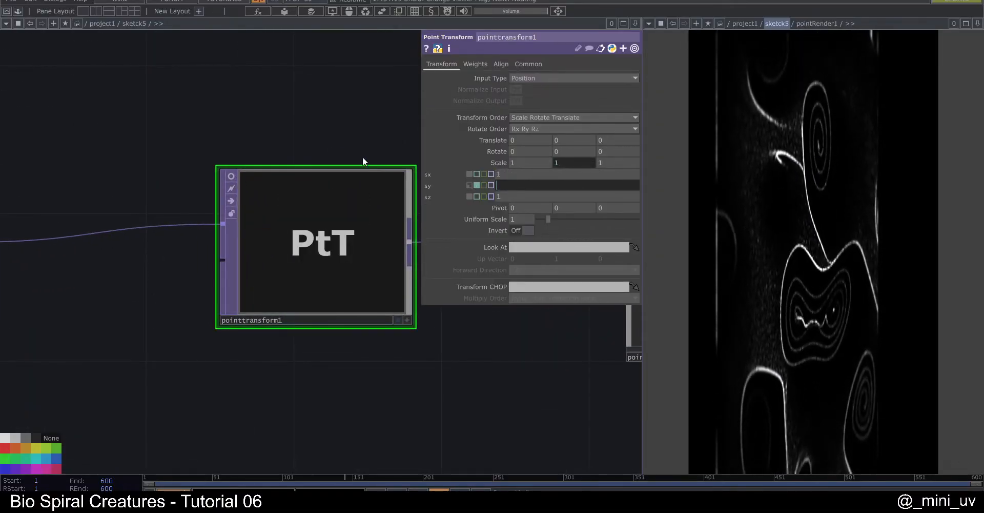
left_click(302, 131)
Select transform1 between limit1 and the force null, and examine its transform parameters within the force chain
scroll(293, 270, "down", 6)
left_click_drag(291, 318, 444, 306)
scroll(444, 306, "down", 3)
scroll(84, 414, "up", 6)
left_click_drag(82, 354, 258, 279)
left_click(238, 347)
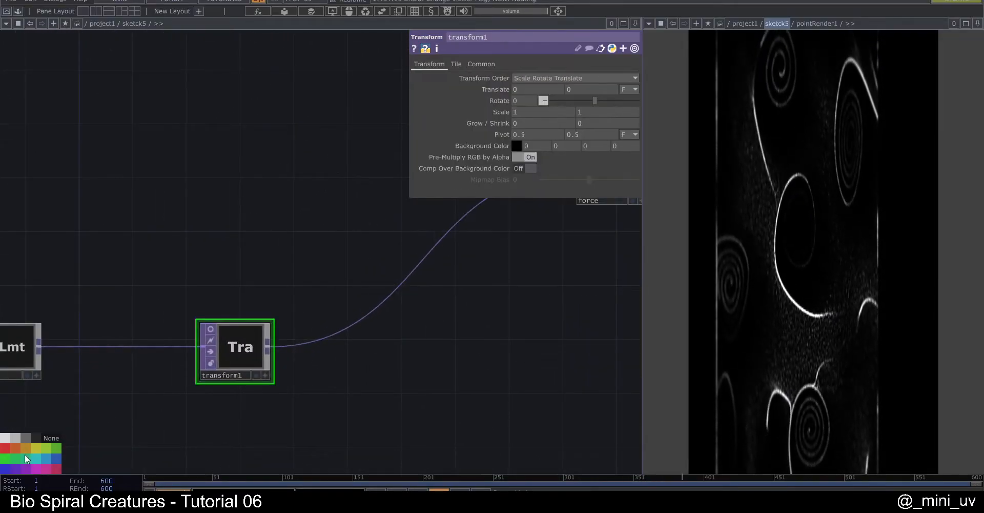
left_click_drag(328, 245, 417, 245)
scroll(446, 249, "down", 5)
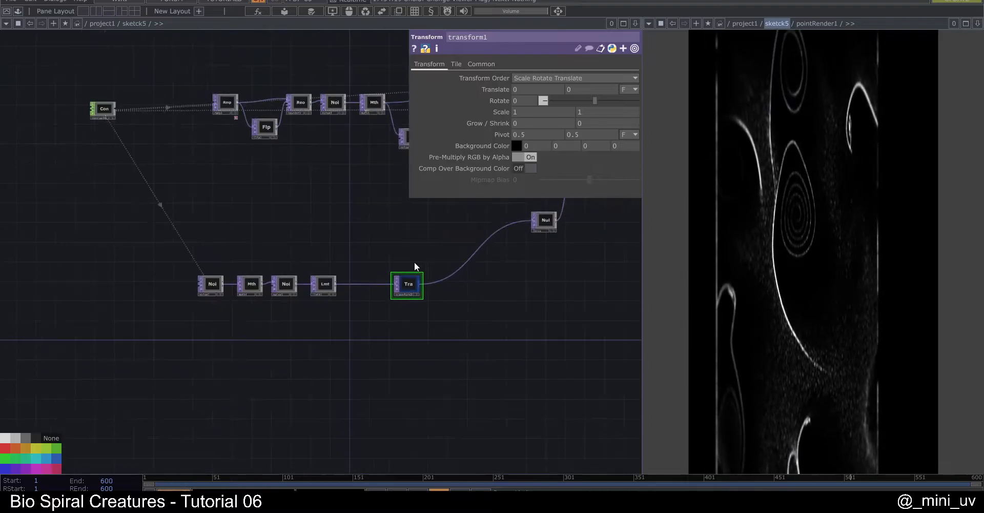
Set the X scale of transform1 in the force chain to 16/9
scroll(413, 262, "up", 3)
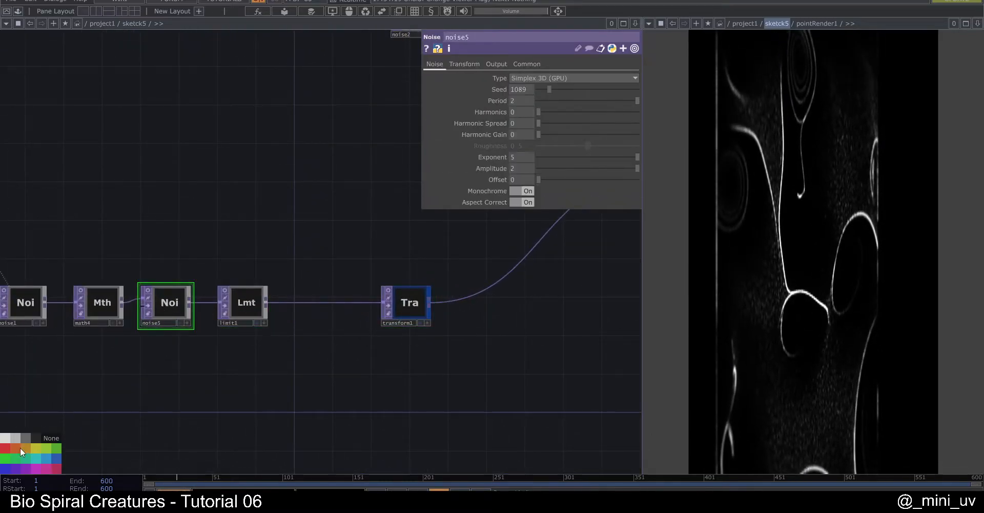
left_click_drag(298, 224, 395, 246)
left_click_drag(390, 281, 317, 310)
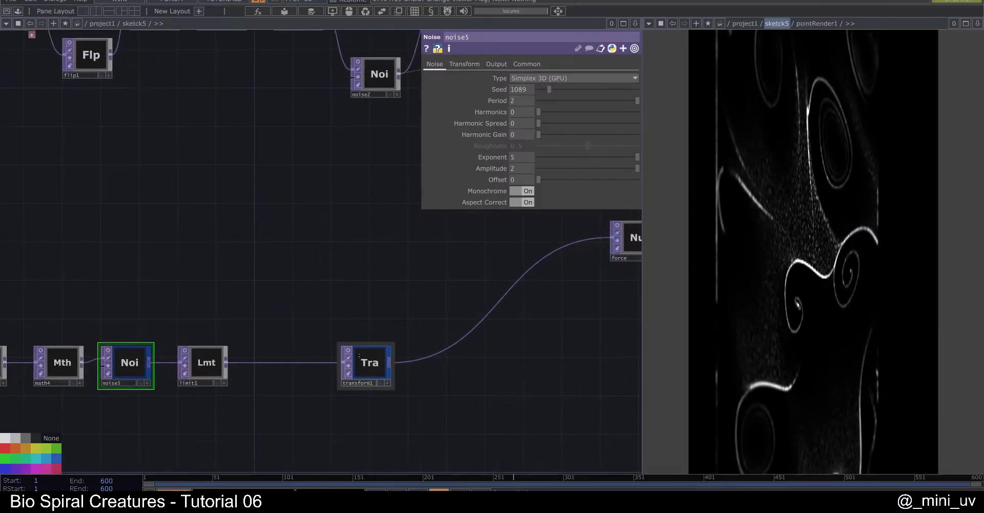
left_click(370, 362)
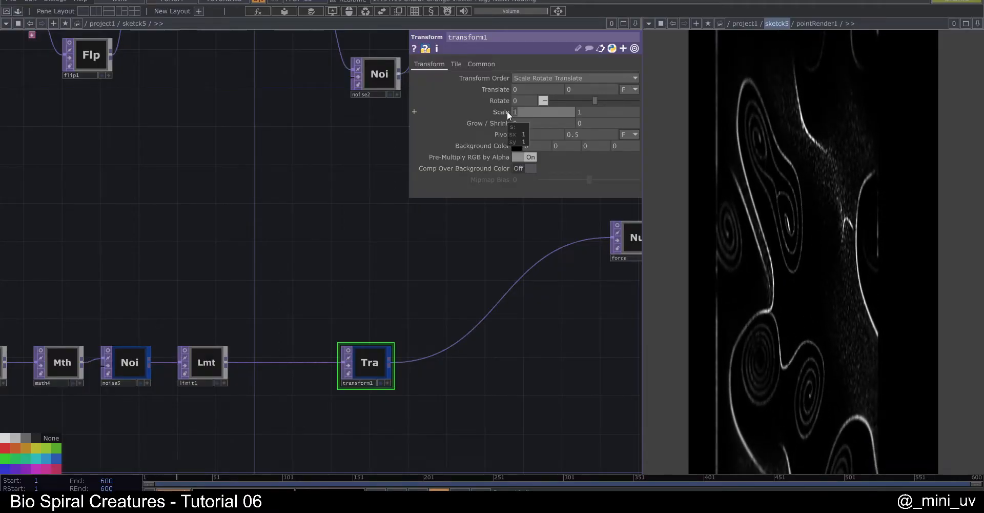
type("9")
key("Return")
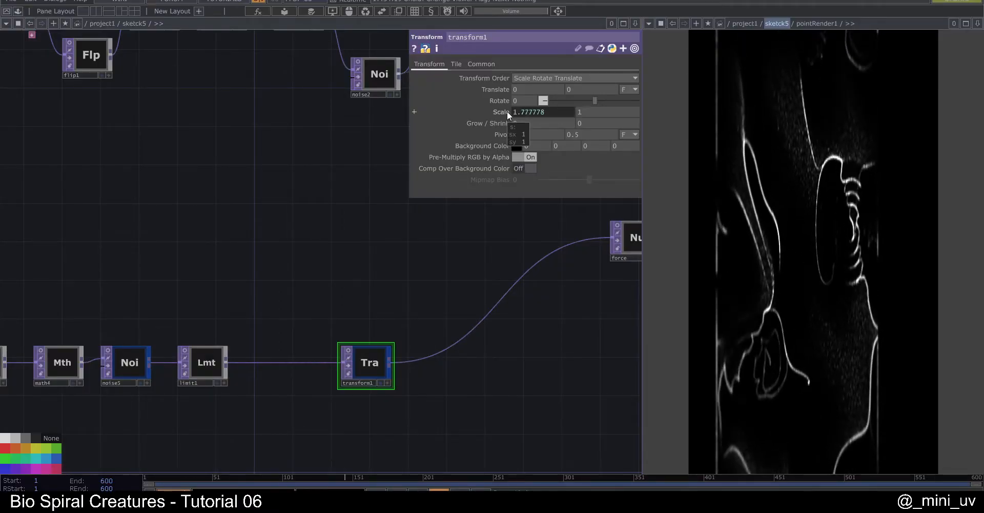
Turn on transform1's viewer and examine the scaled force field up close
scroll(395, 297, "up", 5)
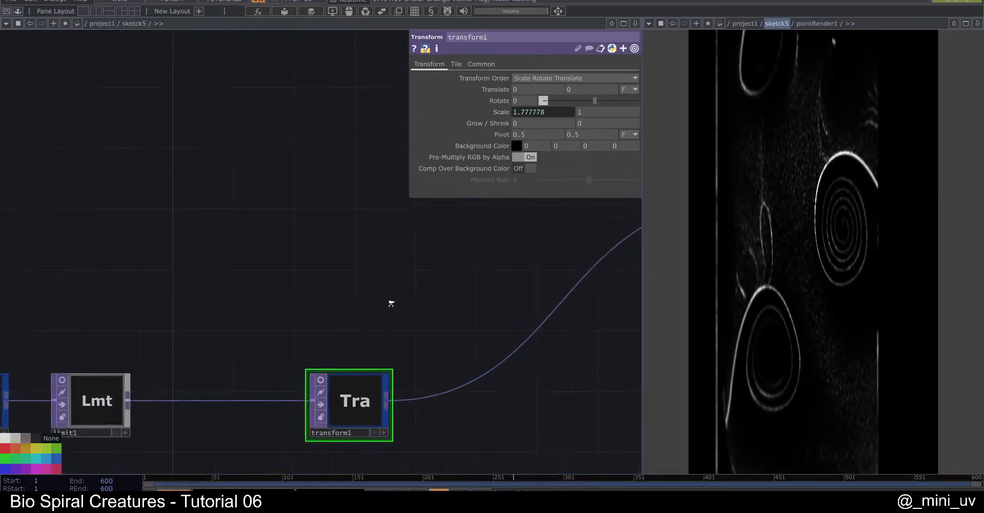
scroll(308, 307, "up", 4)
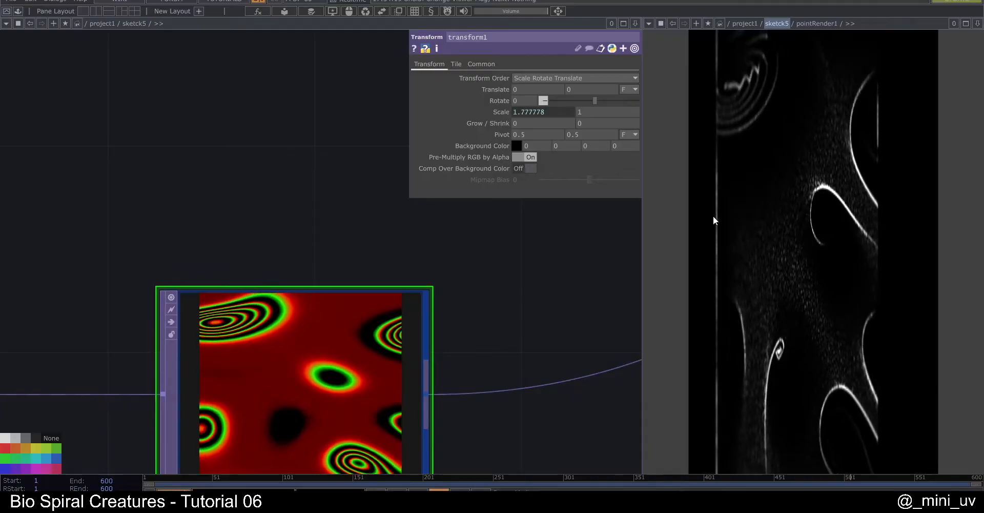
scroll(323, 235, "down", 5)
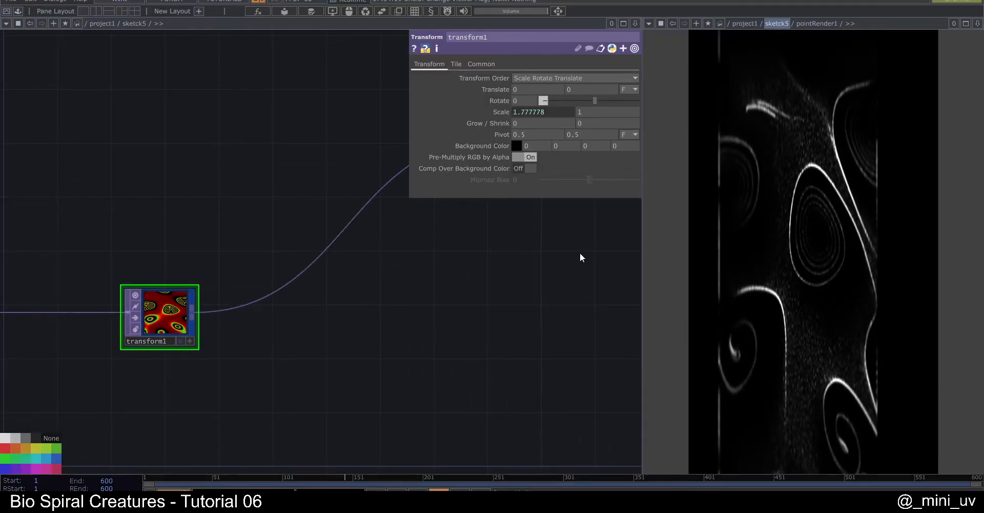
Turn on limit2's viewer and examine the particle positions feeding the point transform
left_click_drag(581, 253, 385, 328)
scroll(349, 349, "down", 5)
left_click_drag(597, 232, 491, 298)
scroll(518, 297, "up", 3)
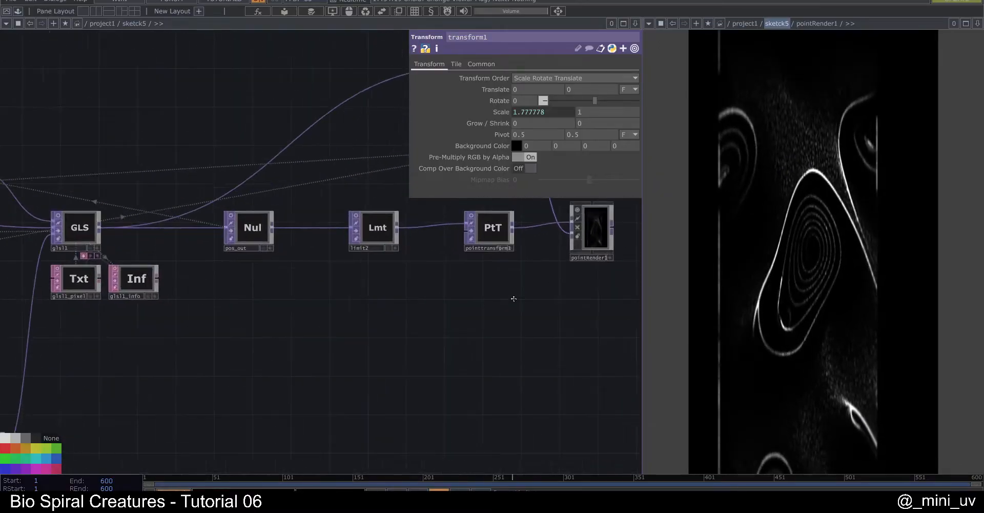
left_click_drag(623, 239, 458, 306)
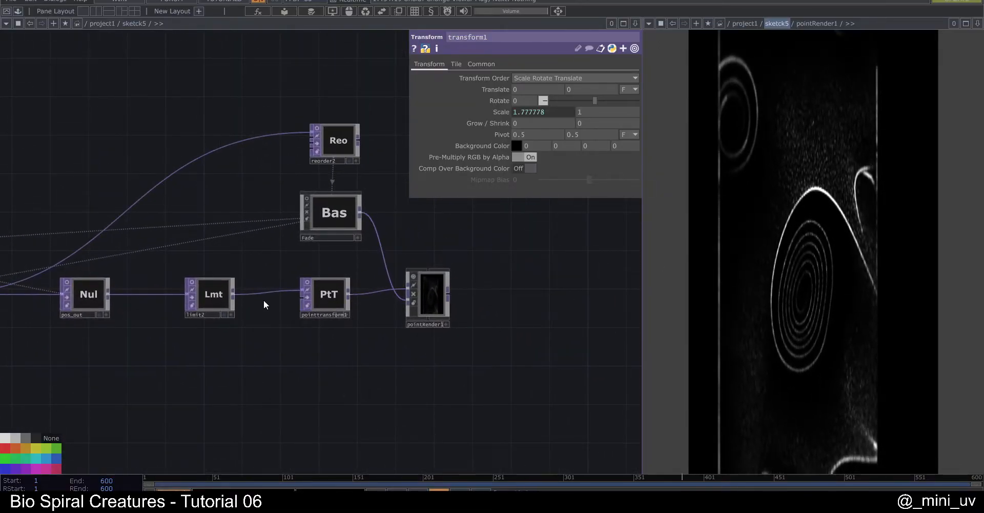
scroll(235, 294, "up", 2)
scroll(182, 287, "up", 5)
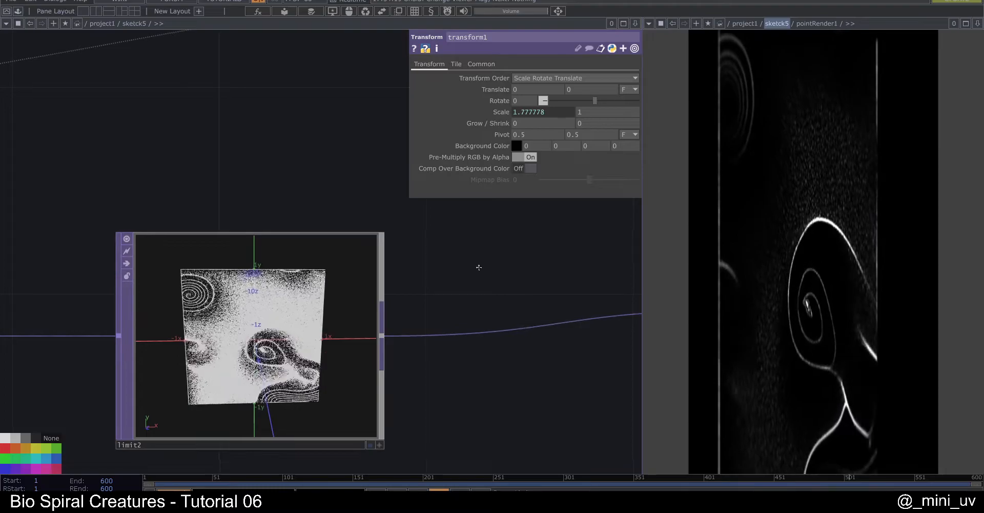
scroll(310, 274, "down", 4)
left_click_drag(427, 395, 259, 432)
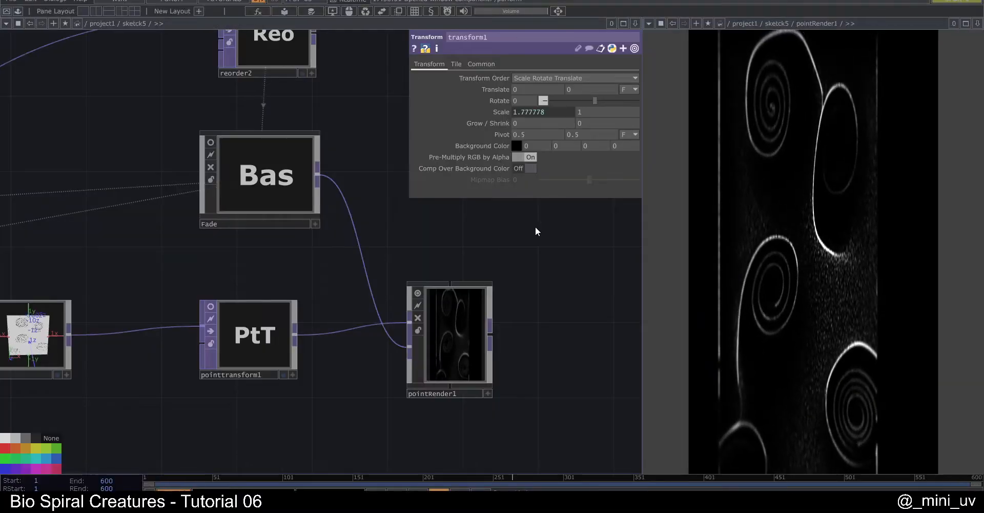
Look inside pointRender1 to check the resolution of blur2 and the common settings of render1, and return to the parent network
left_click(470, 341)
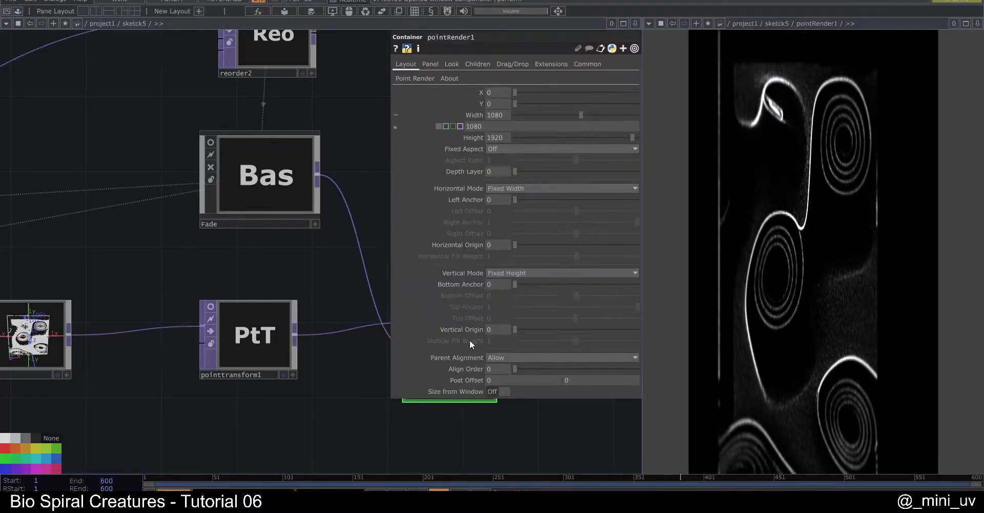
key("i")
scroll(221, 239, "up", 10)
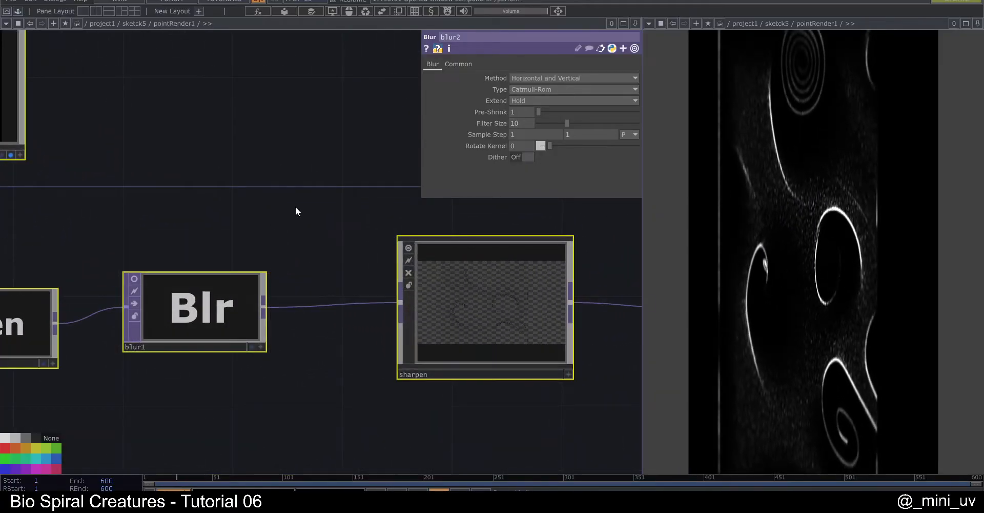
scroll(297, 212, "down", 5)
scroll(317, 281, "up", 8)
middle_click(247, 308)
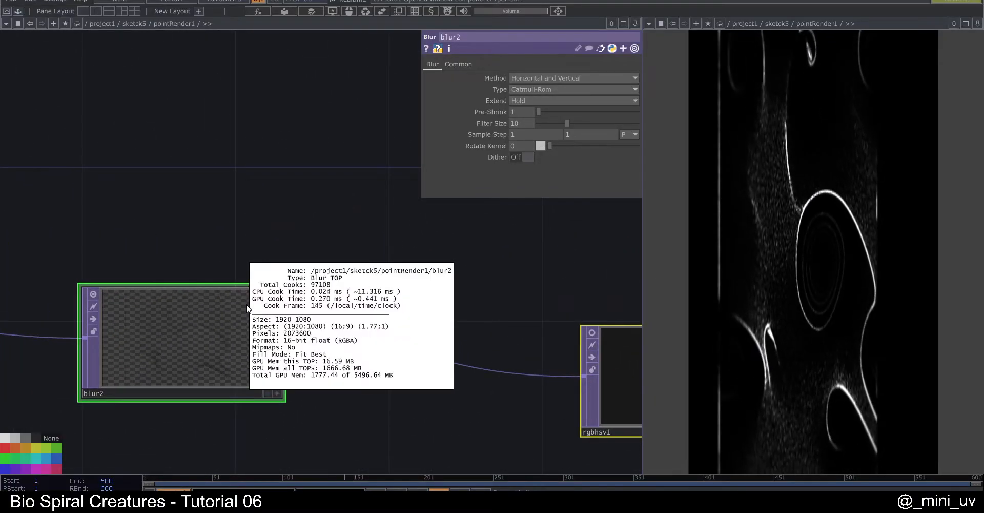
scroll(149, 278, "down", 8)
left_click(143, 296)
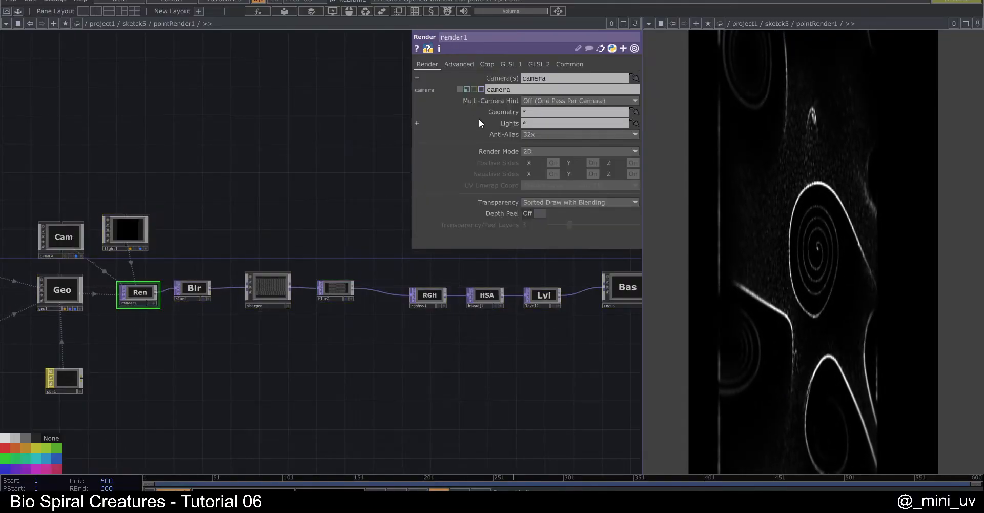
left_click(570, 64)
scroll(337, 116, "down", 10)
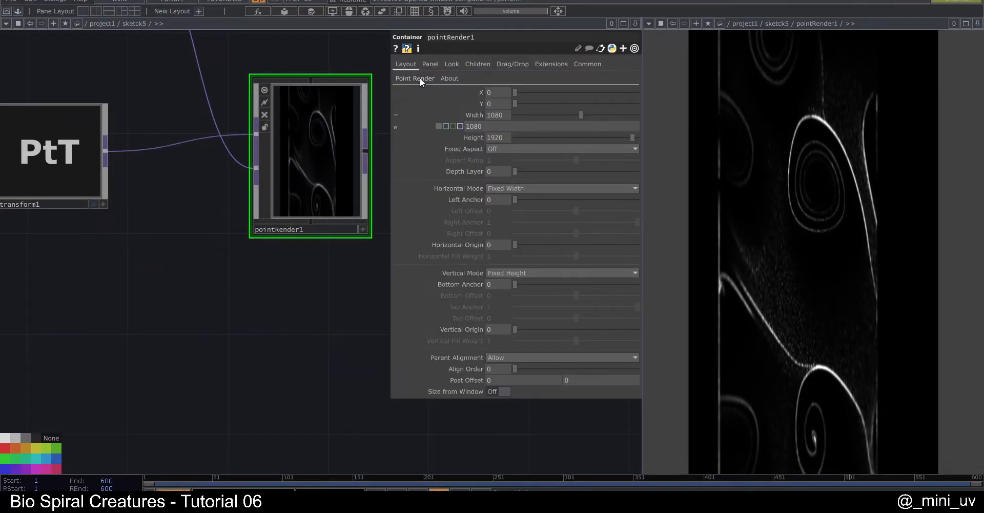
Set pointRender1's Point Render resolution to 1080 × 1920
left_click_drag(158, 282, 143, 328)
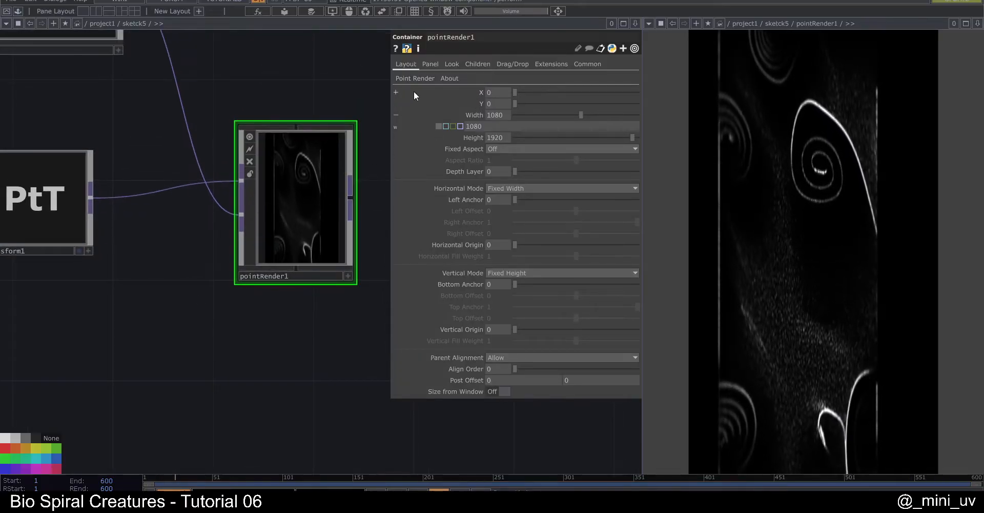
left_click(421, 78)
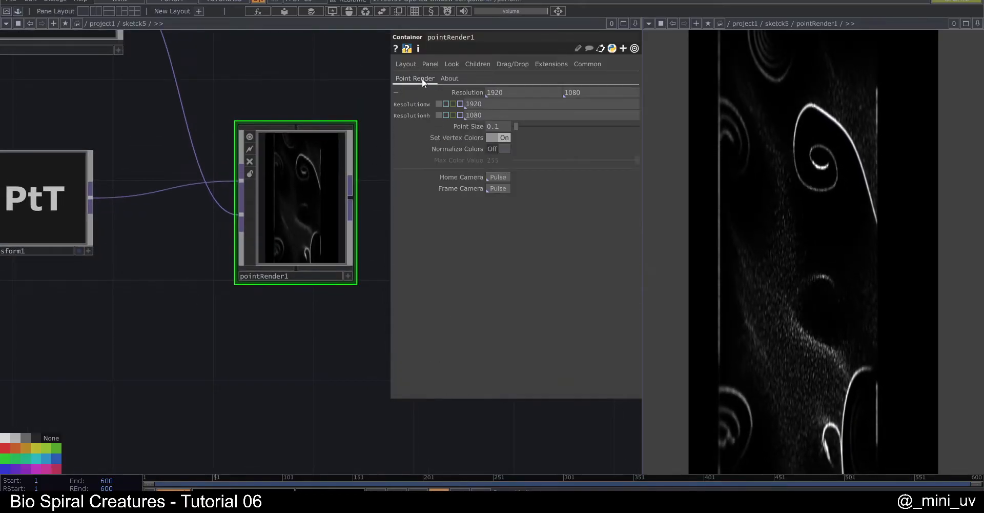
left_click(513, 91)
type("1080")
key("Return")
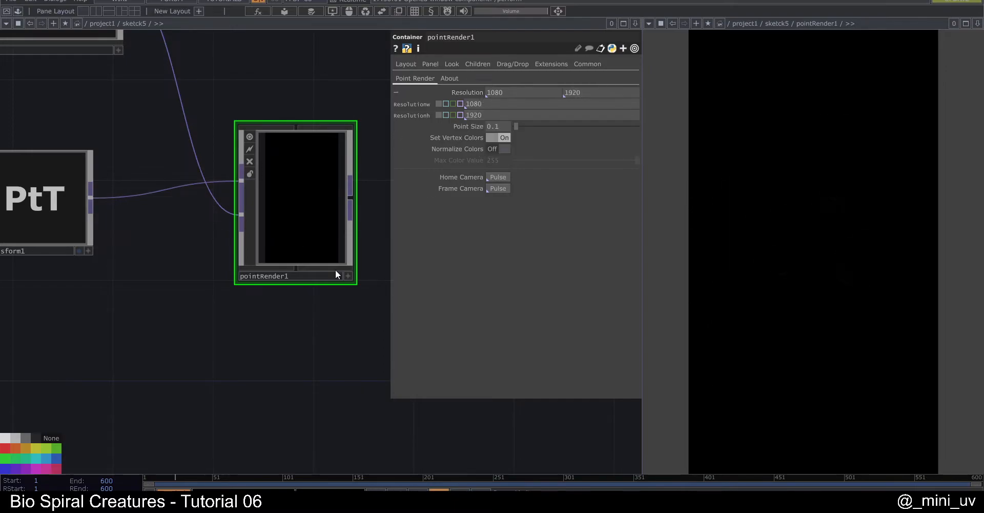
Examine render1's resolution and previews of render1 and blur1 inside pointRender1, and return to the parent network
left_click_drag(354, 114, 275, 213)
key("i")
scroll(193, 263, "up", 4)
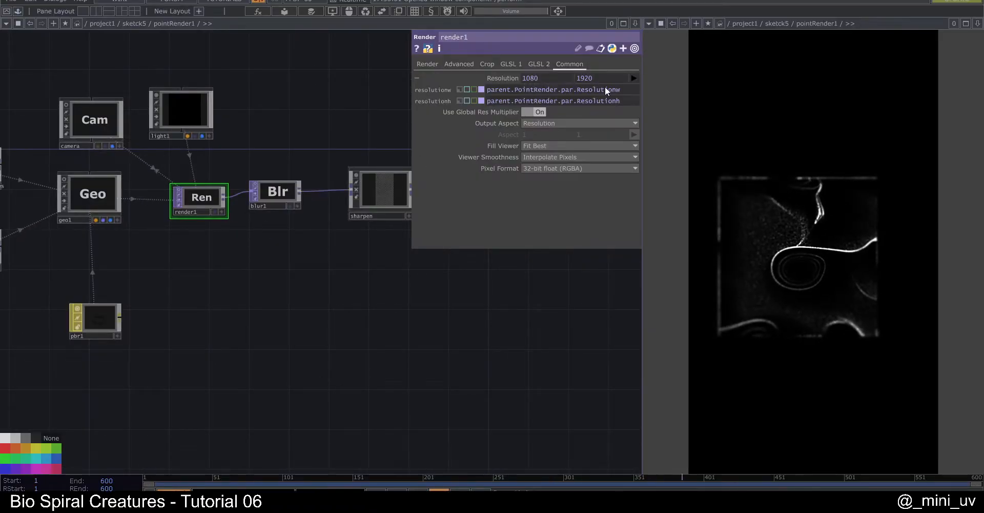
scroll(247, 182, "up", 3)
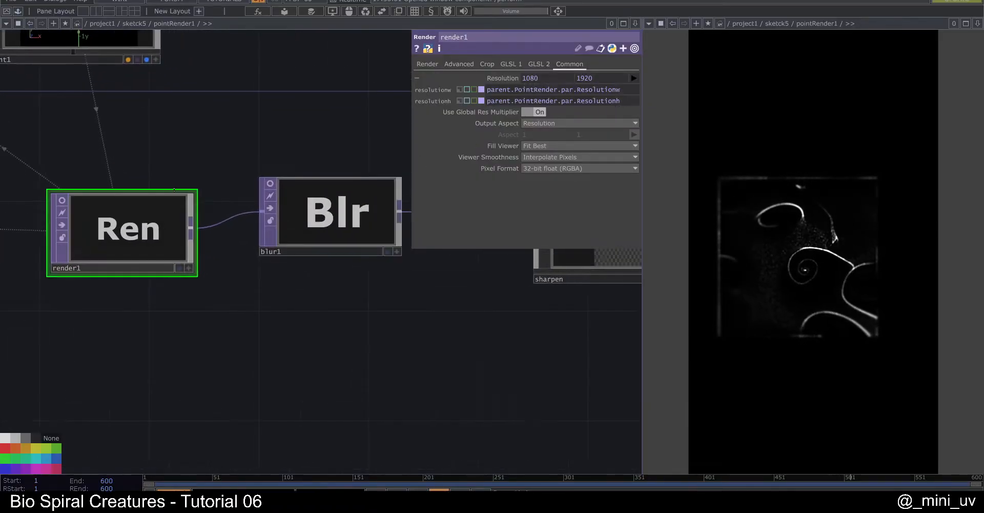
left_click_drag(196, 189, 231, 172)
left_click(63, 164)
scroll(162, 200, "up", 2)
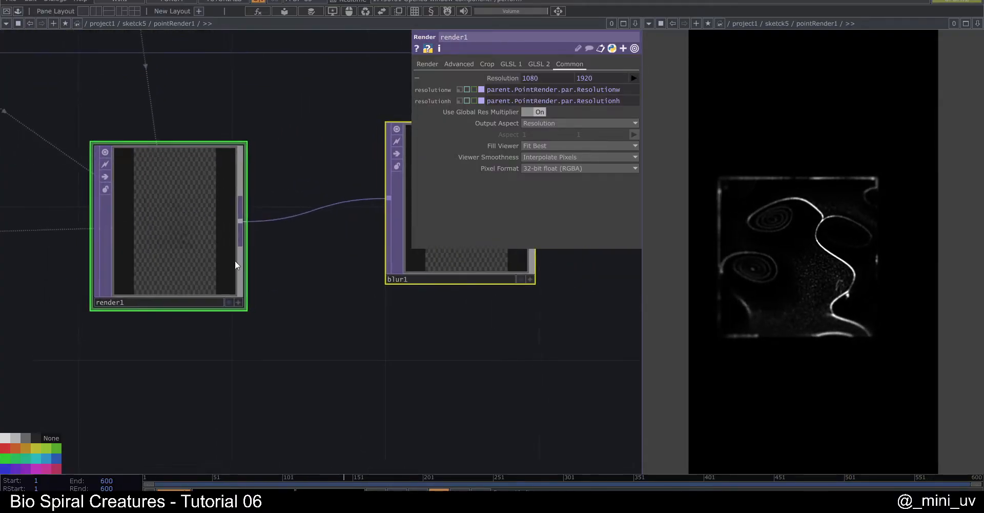
scroll(235, 263, "down", 10)
scroll(235, 260, "down", 5)
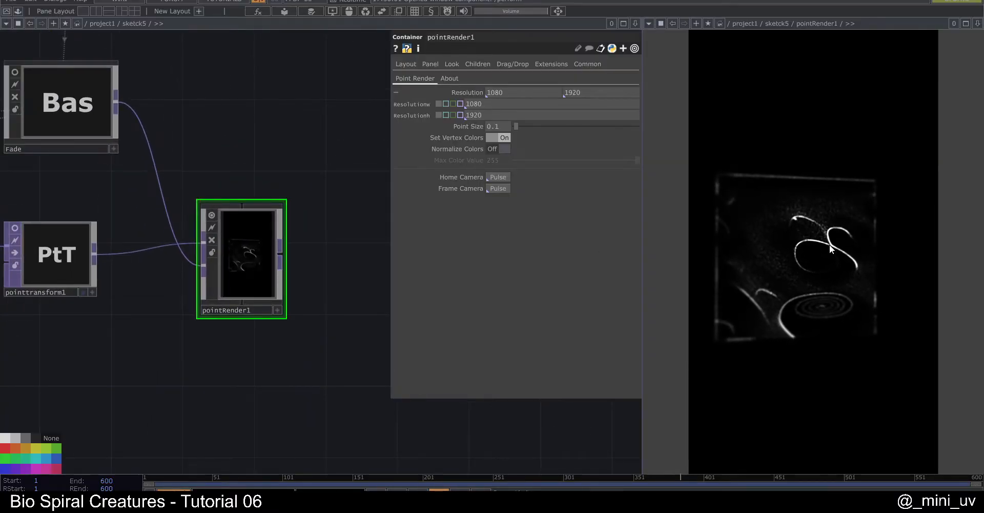
Adjust pointRender1's camera view to enlarge the particle square within the portrait output
scroll(829, 244, "up", 3)
scroll(798, 260, "down", 2)
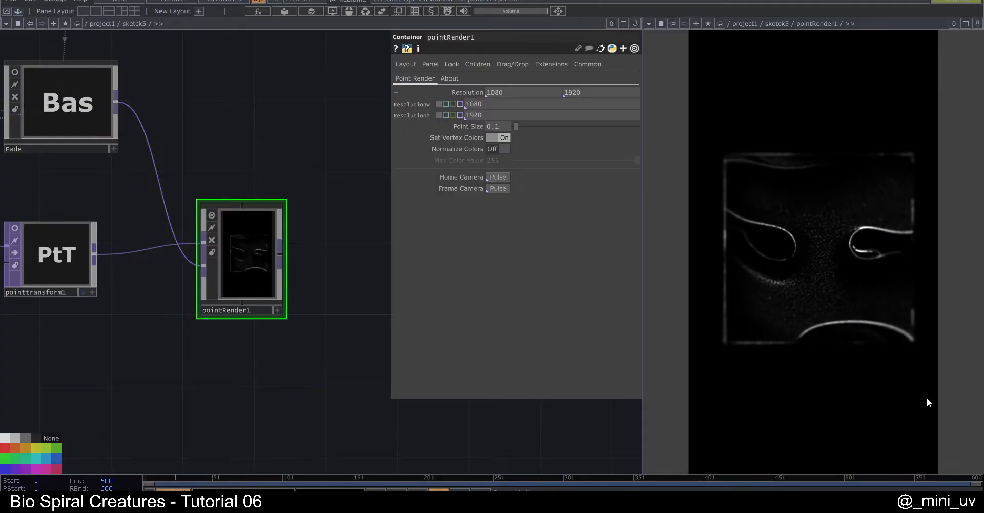
scroll(382, 310, "down", 6)
scroll(236, 301, "up", 6)
Set the Y scale of pointtransform1 to 16/9
left_click_drag(282, 350, 153, 359)
left_click_drag(353, 289, 320, 290)
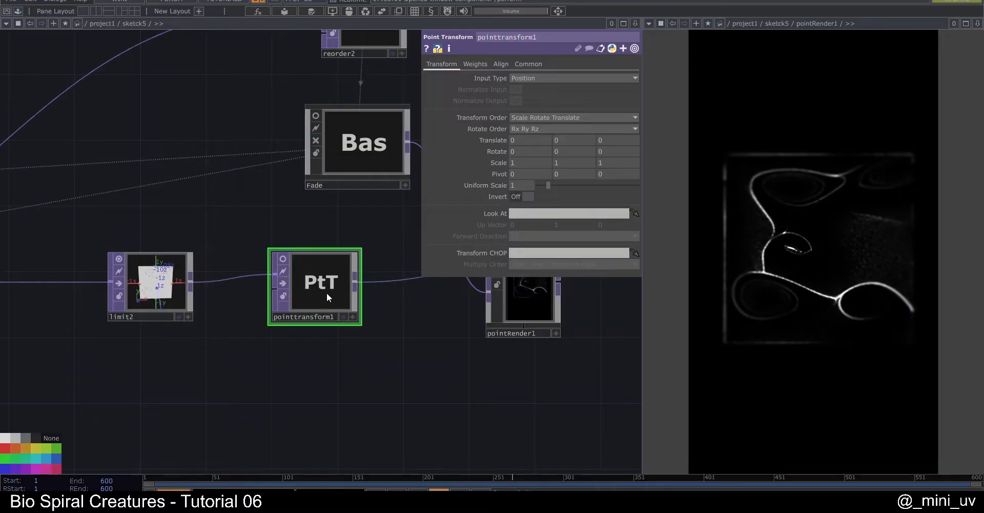
scroll(349, 294, "up", 2)
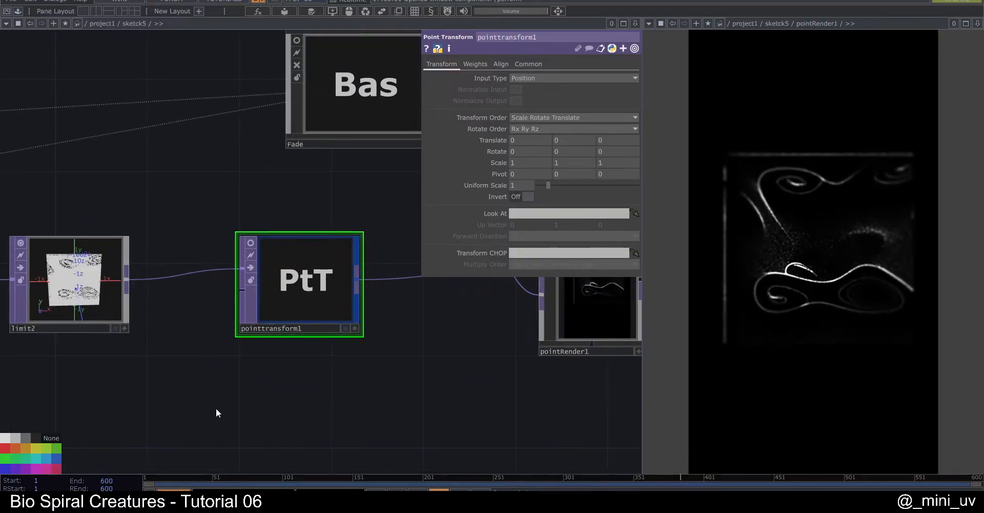
left_click(558, 163)
type("16")
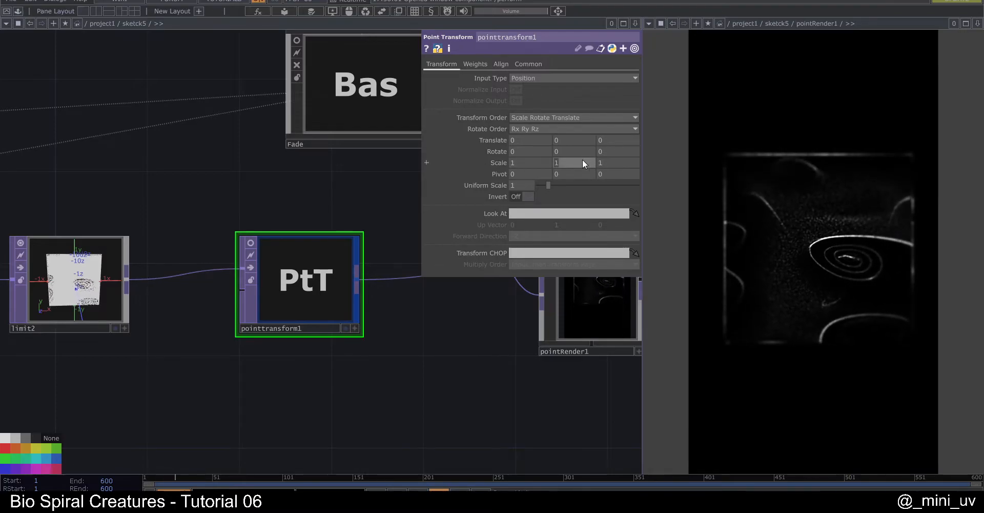
type("/9")
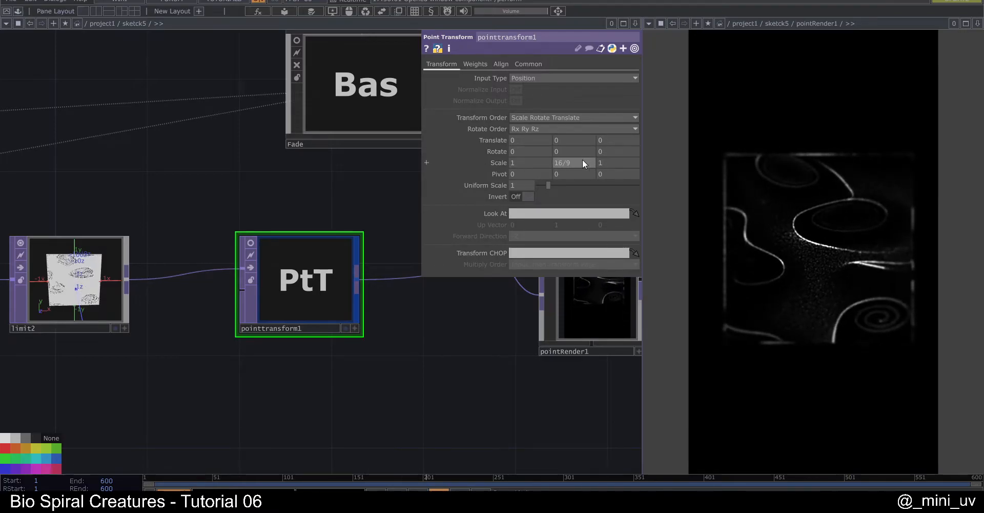
key("Return")
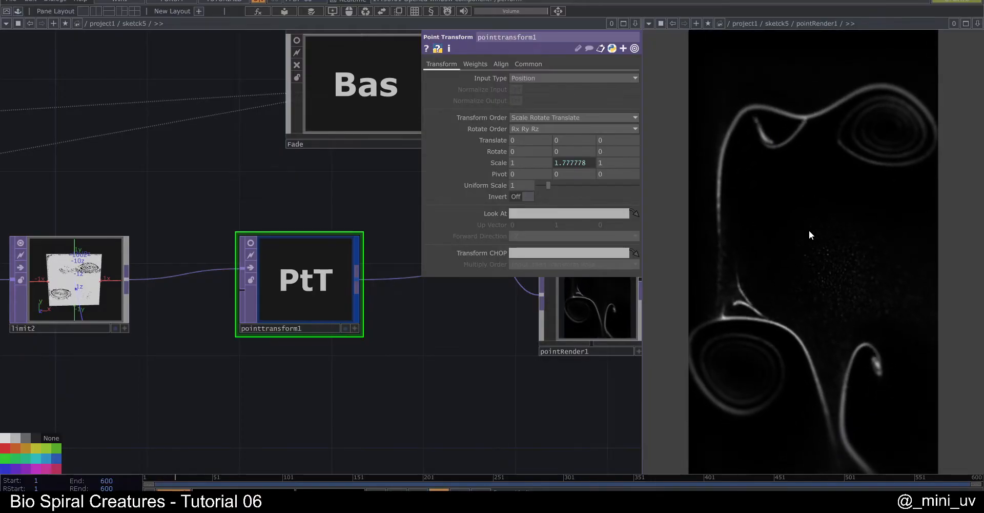
Select transform1 and expand its scale parameters to examine the X and Y scale expressions
scroll(408, 367, "down", 3)
scroll(408, 367, "down", 5)
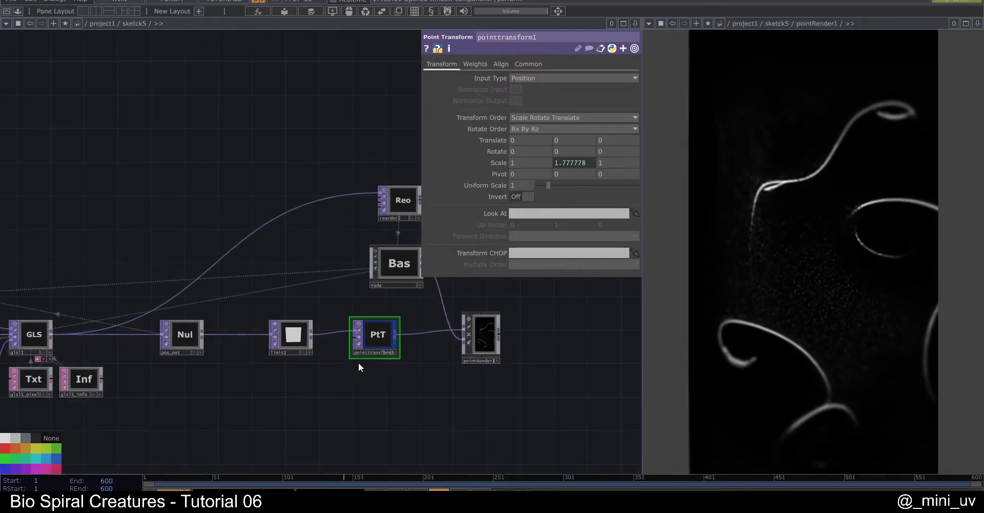
left_click_drag(363, 397, 515, 332)
scroll(334, 401, "up", 5)
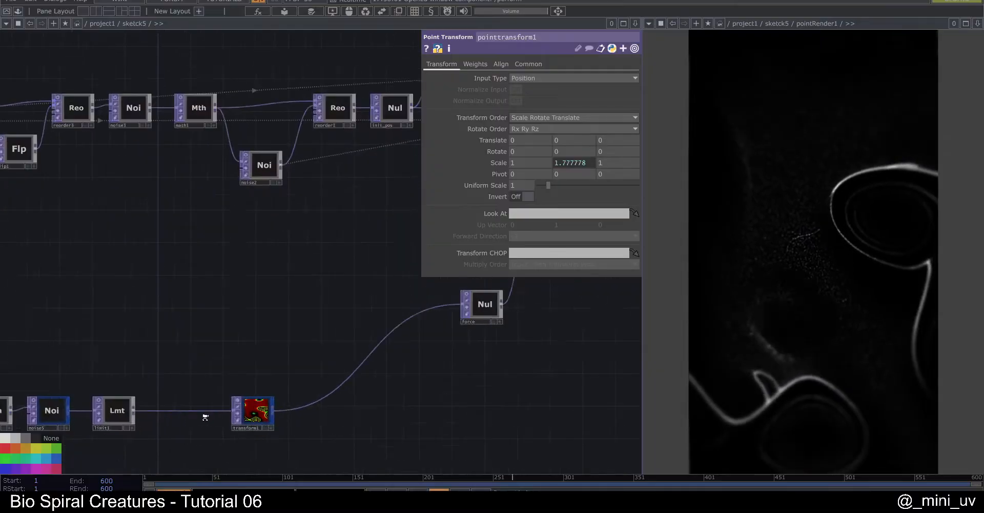
left_click(335, 401)
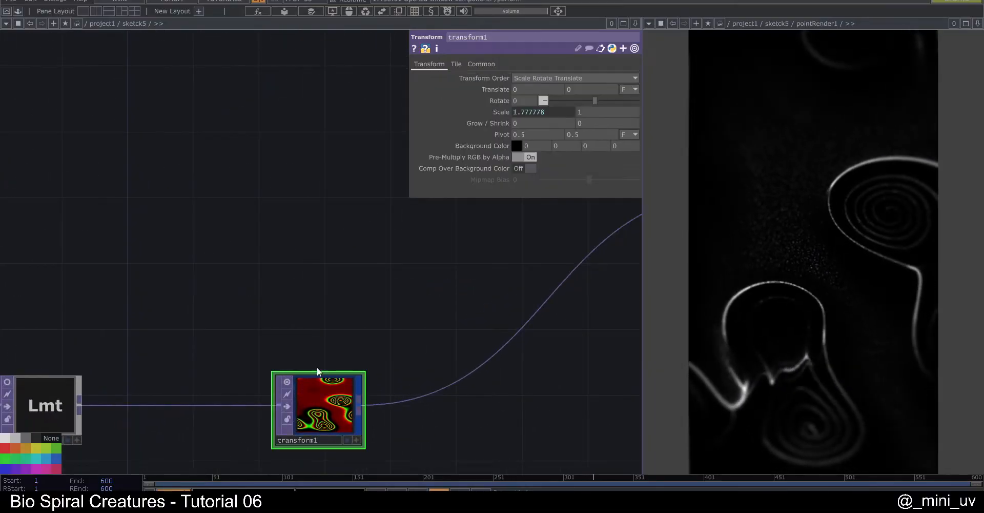
left_click(496, 113)
scroll(345, 215, "down", 3)
left_click_drag(345, 216, 199, 286)
scroll(199, 286, "down", 3)
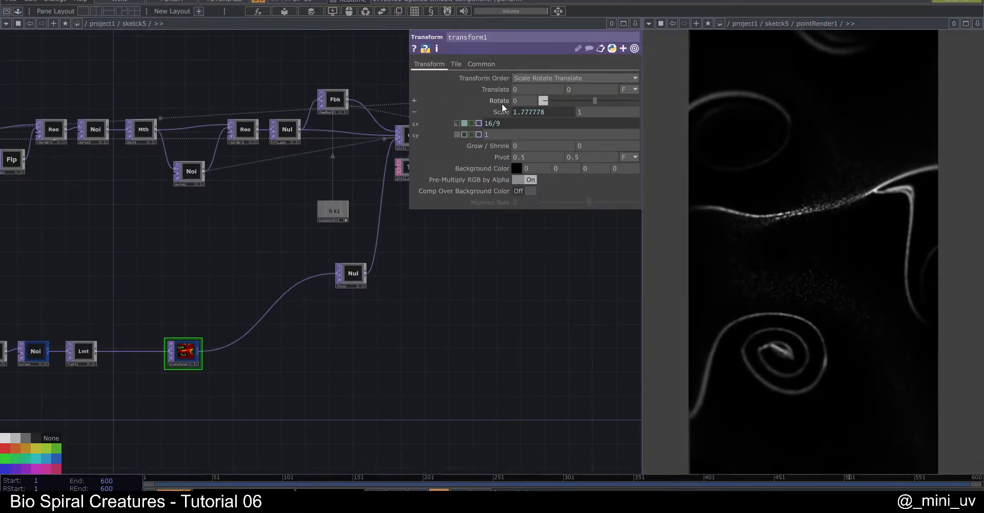
Select pointtransform1 and review its Y scale against the portrait render
left_click_drag(416, 370, 306, 427)
scroll(341, 229, "up", 2)
left_click_drag(291, 368, 33, 503)
left_click(377, 315)
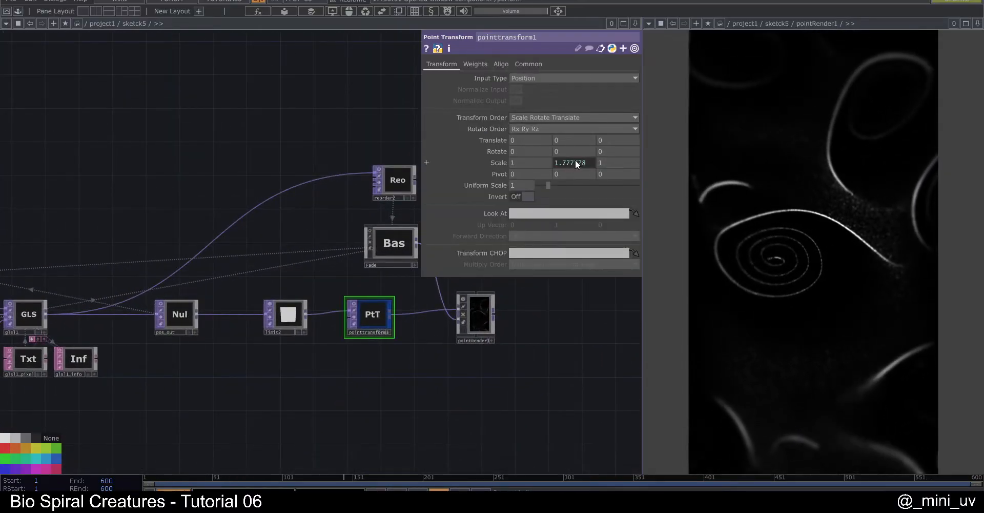
Add a new channel named resX to constant1
key("h")
left_click_drag(206, 308, 323, 316)
scroll(134, 242, "up", 5)
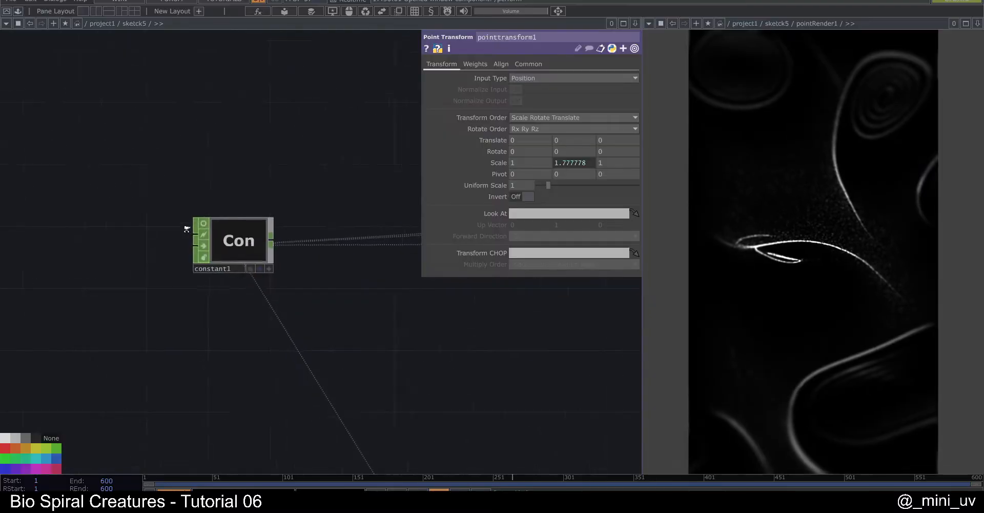
left_click(220, 226)
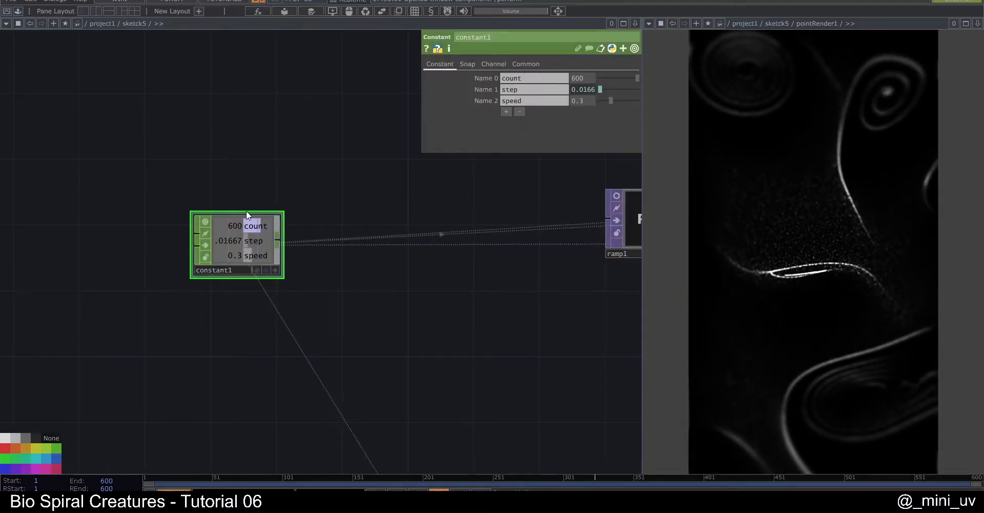
left_click(509, 112)
left_click_drag(538, 111, 437, 112)
type("re")
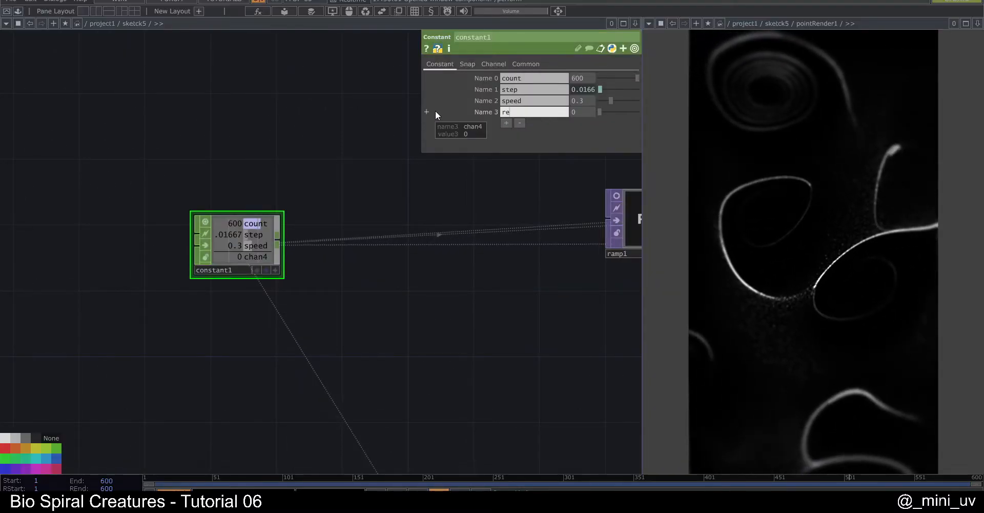
type("sX")
key("Return")
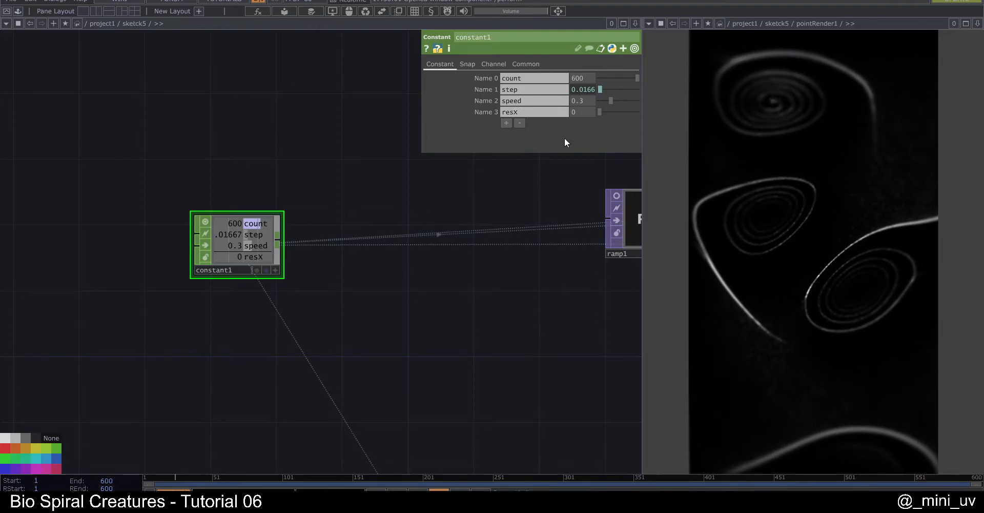
Add another channel named ratio to constant1
left_click(506, 123)
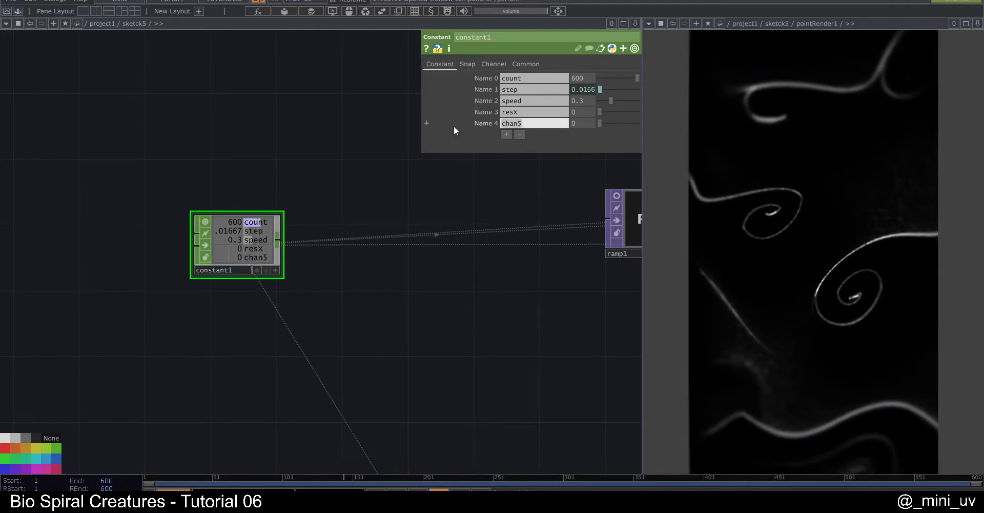
type("ratio")
key("Return")
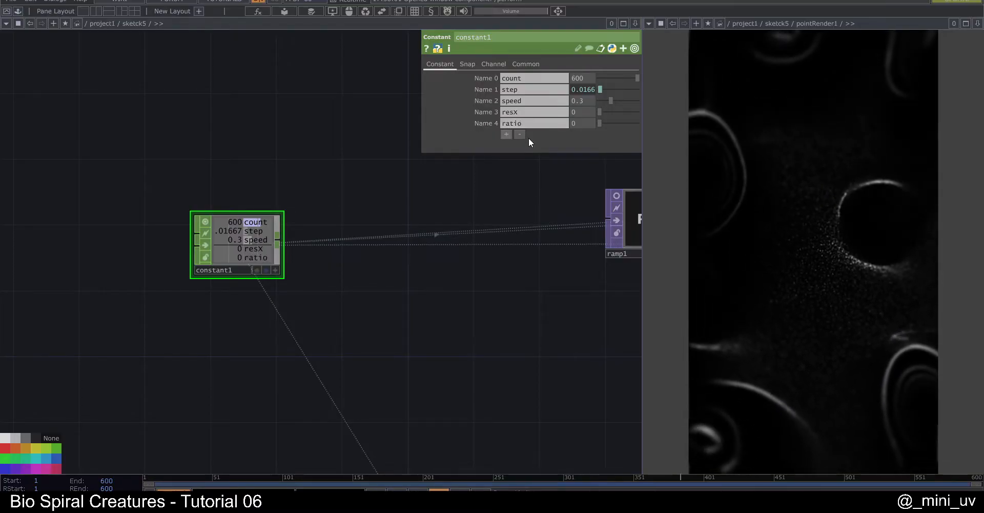
Remove the ratio and resX channels from constant1
left_click_drag(253, 158, 111, 198)
scroll(128, 199, "down", 6)
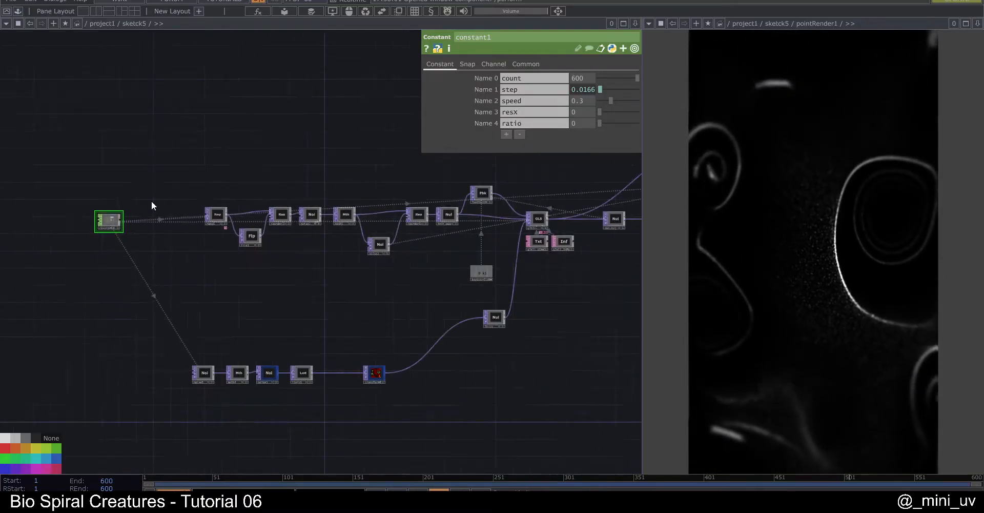
left_click(520, 134)
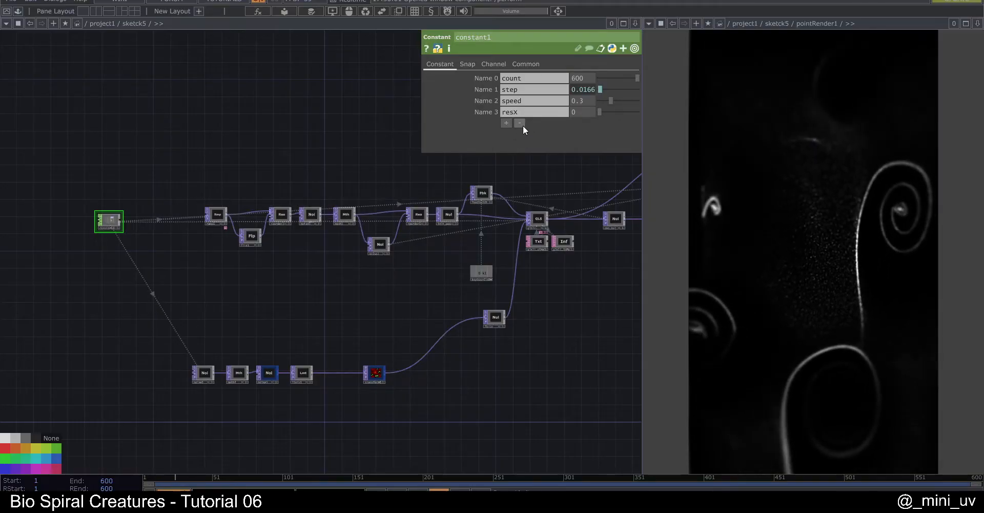
left_click(520, 123)
Turn off the node viewers of pointRender1 and limit2
left_click_drag(540, 192, 381, 190)
left_click_drag(556, 279, 495, 307)
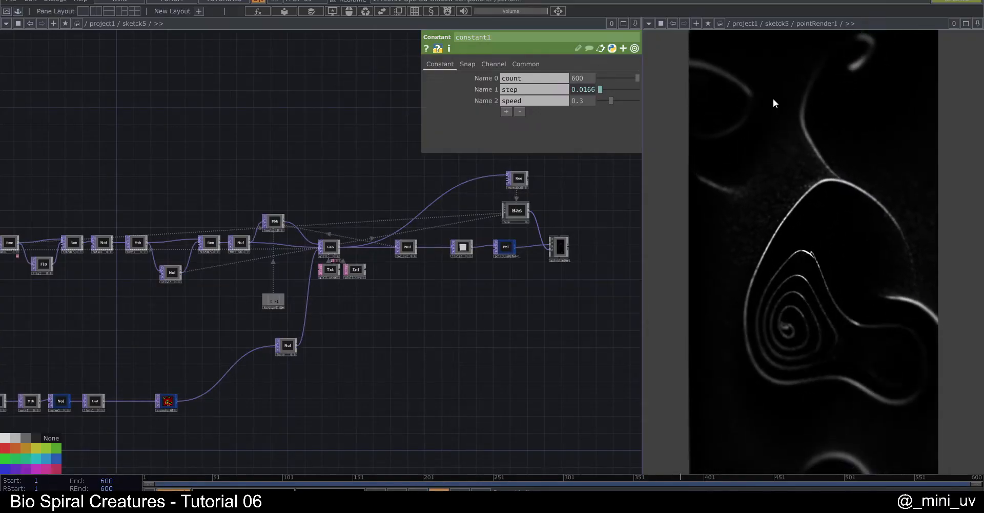
left_click_drag(585, 218, 548, 243)
scroll(518, 262, "up", 5)
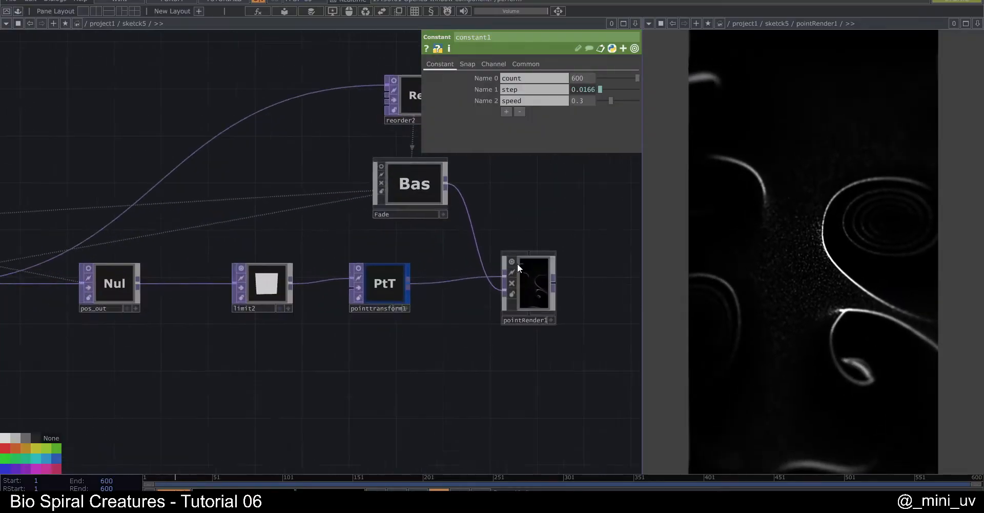
scroll(528, 261, "up", 2)
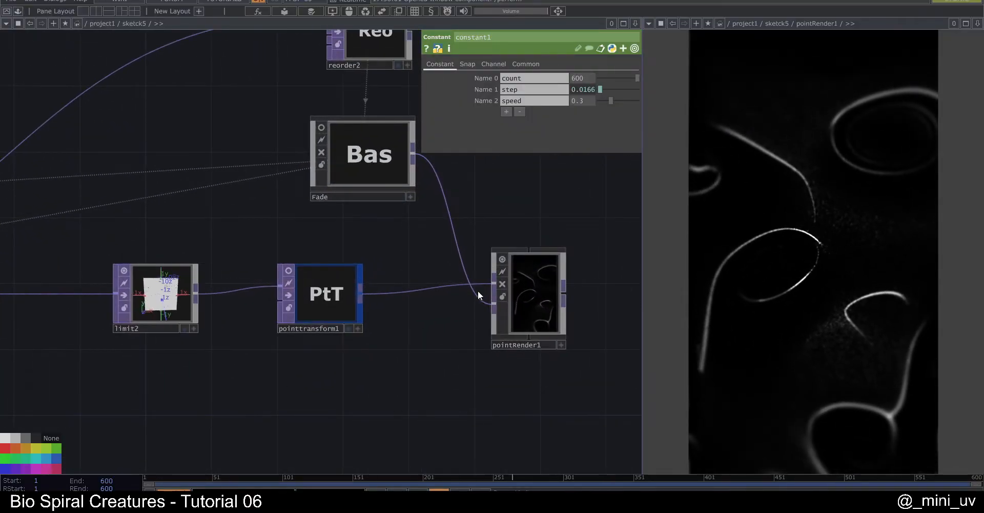
left_click(501, 259)
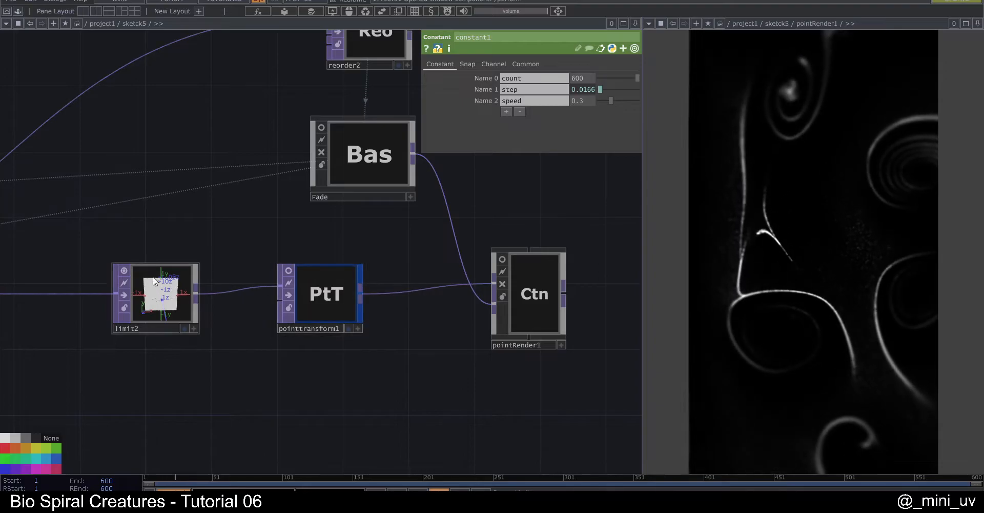
left_click(124, 270)
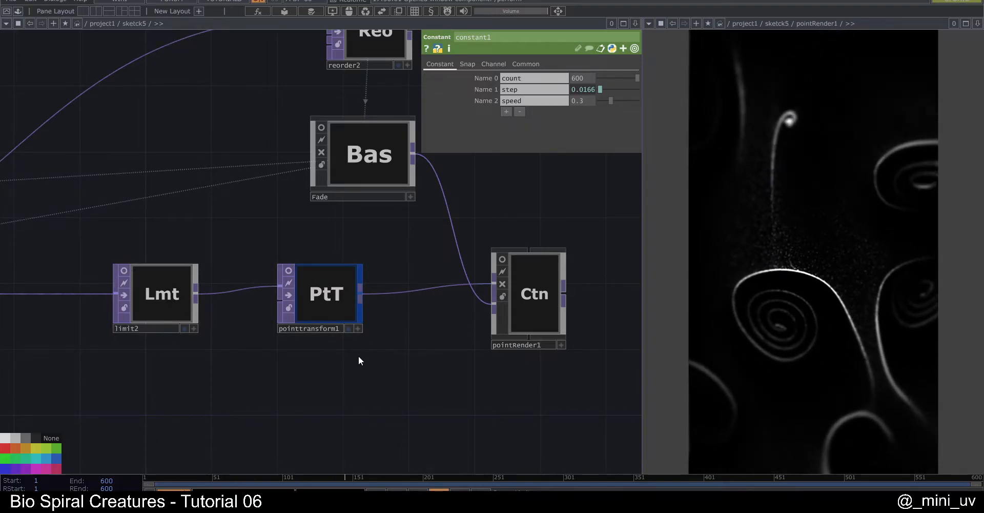
Enter the pointRender1 network and set the sharpen component's Dry / Wet Mix to 1
left_click(513, 284)
key("i")
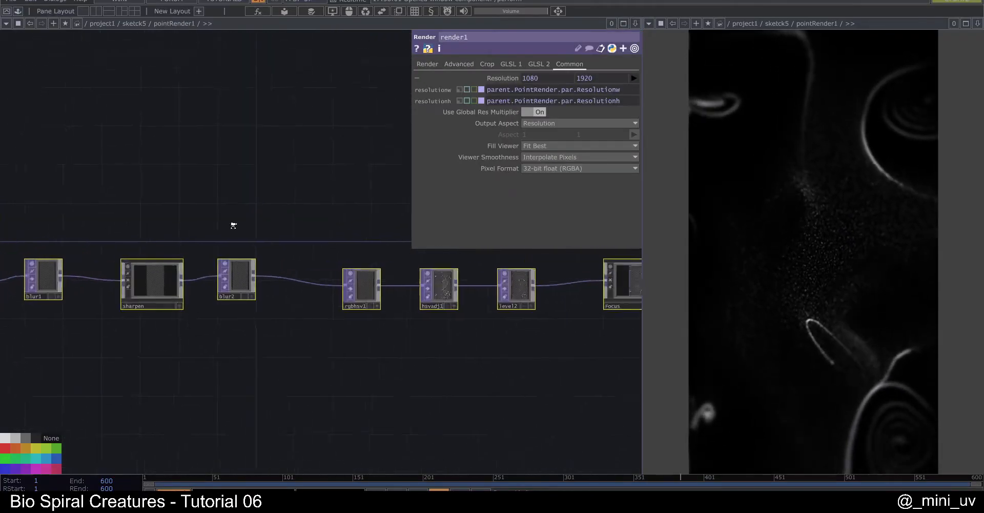
left_click(167, 274)
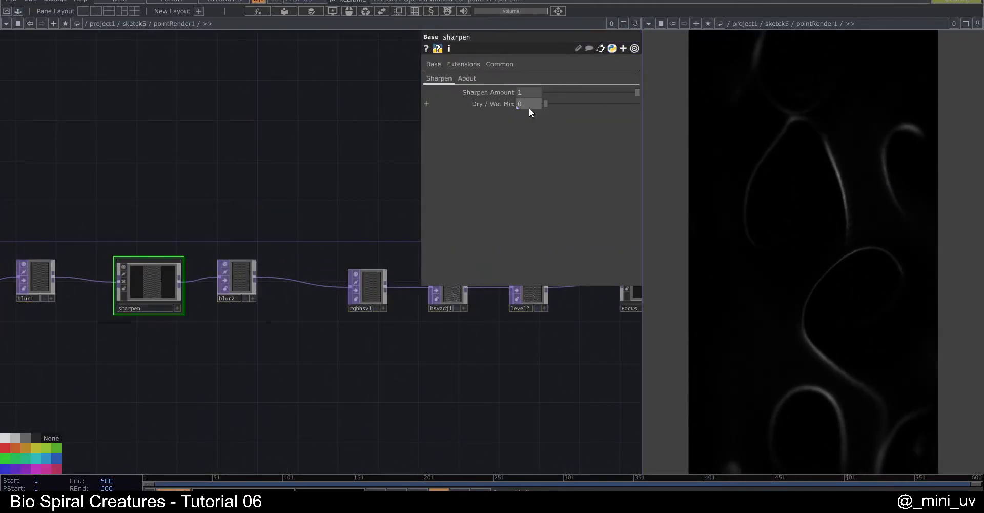
Turn off the node viewers inside pointRender1 and set level2's Brightness 1 to 0.87 and Gamma 1 to 1.53
left_click_drag(483, 336, 405, 357)
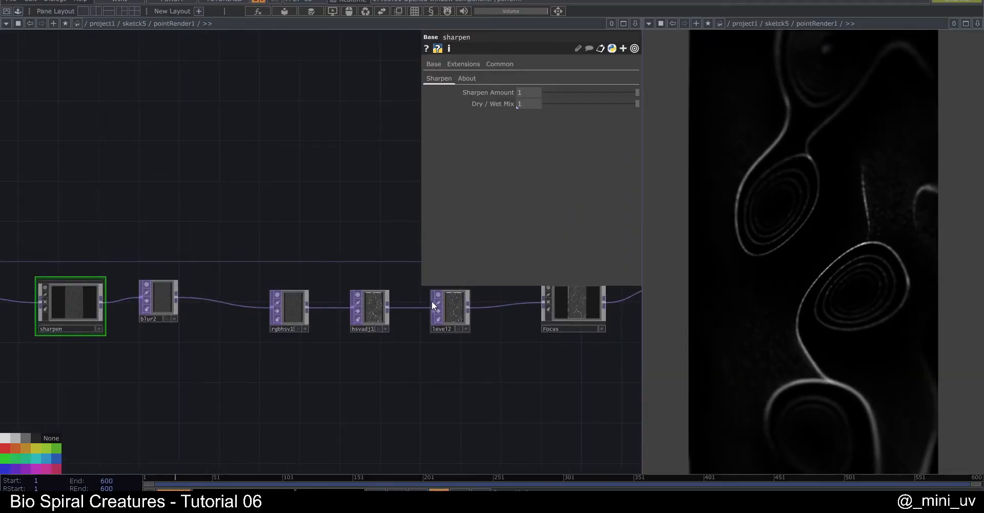
key("v")
left_click(445, 301)
mouse_move(571, 122)
left_mouse_down()
mouse_move(599, 115)
mouse_move(584, 120)
left_mouse_up()
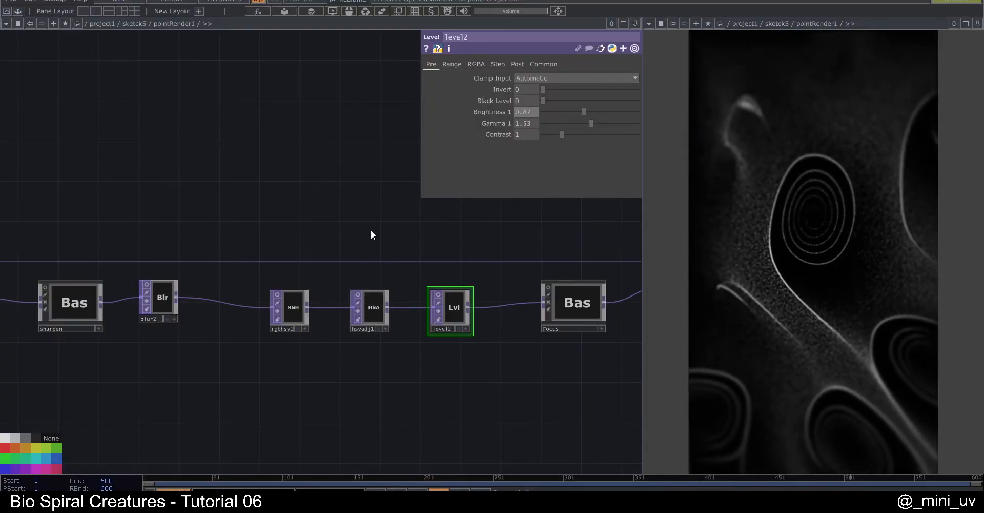
left_click_drag(311, 240, 477, 269)
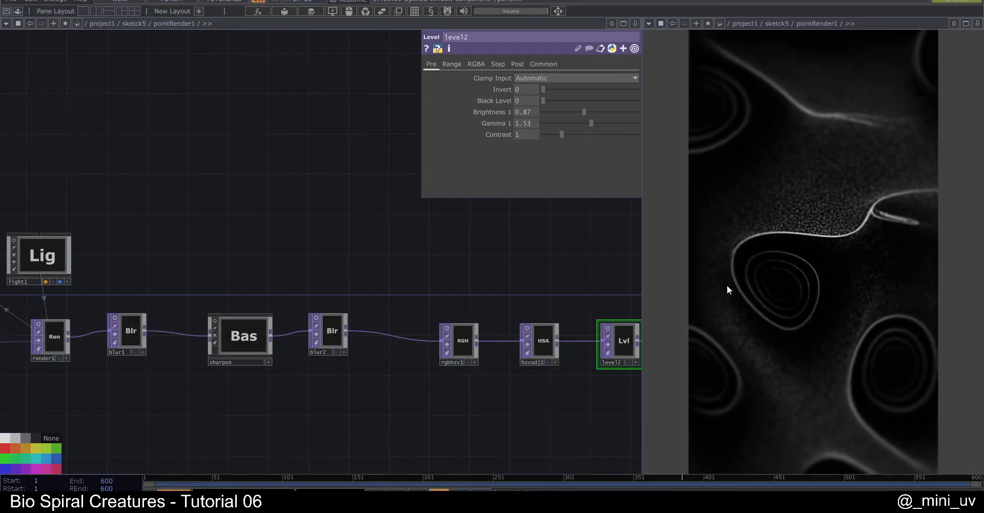
scroll(422, 286, "down", 3)
left_click_drag(369, 257, 446, 261)
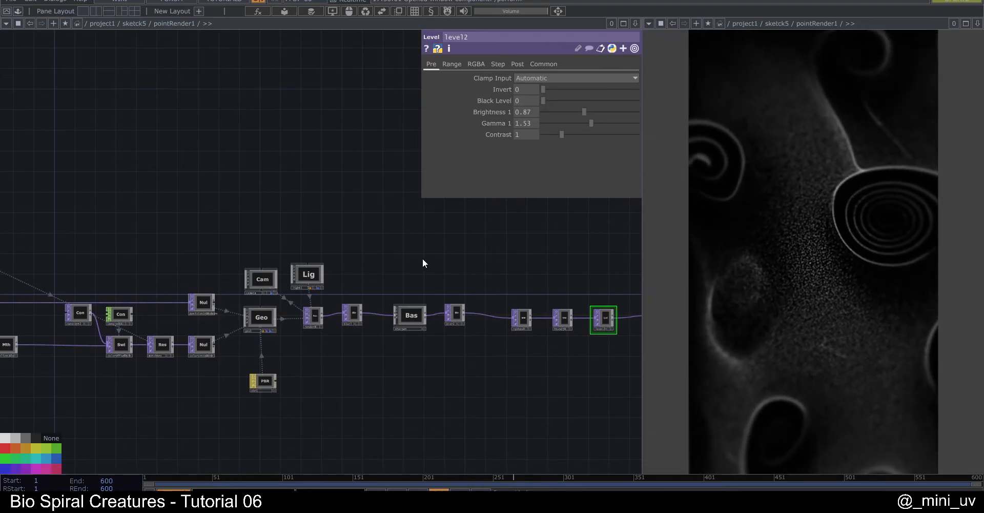
scroll(419, 260, "down", 3)
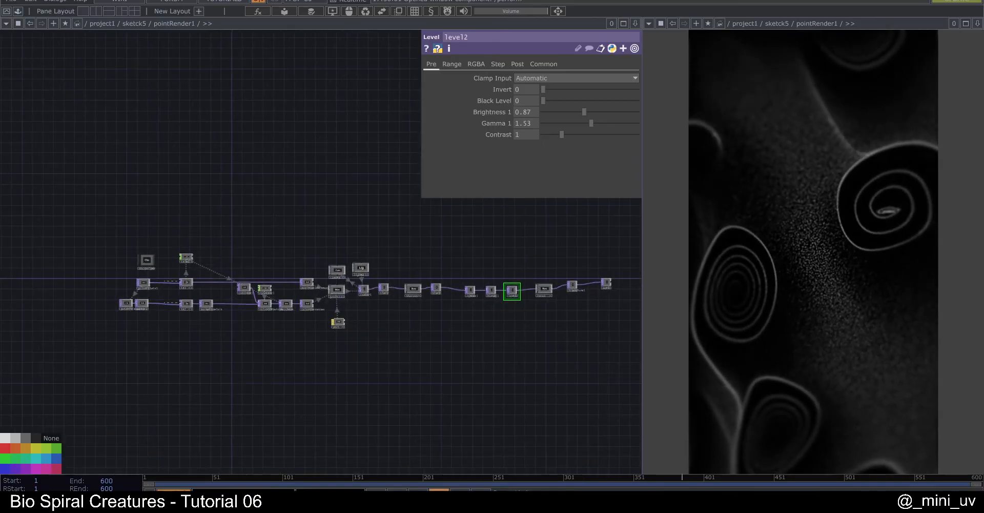